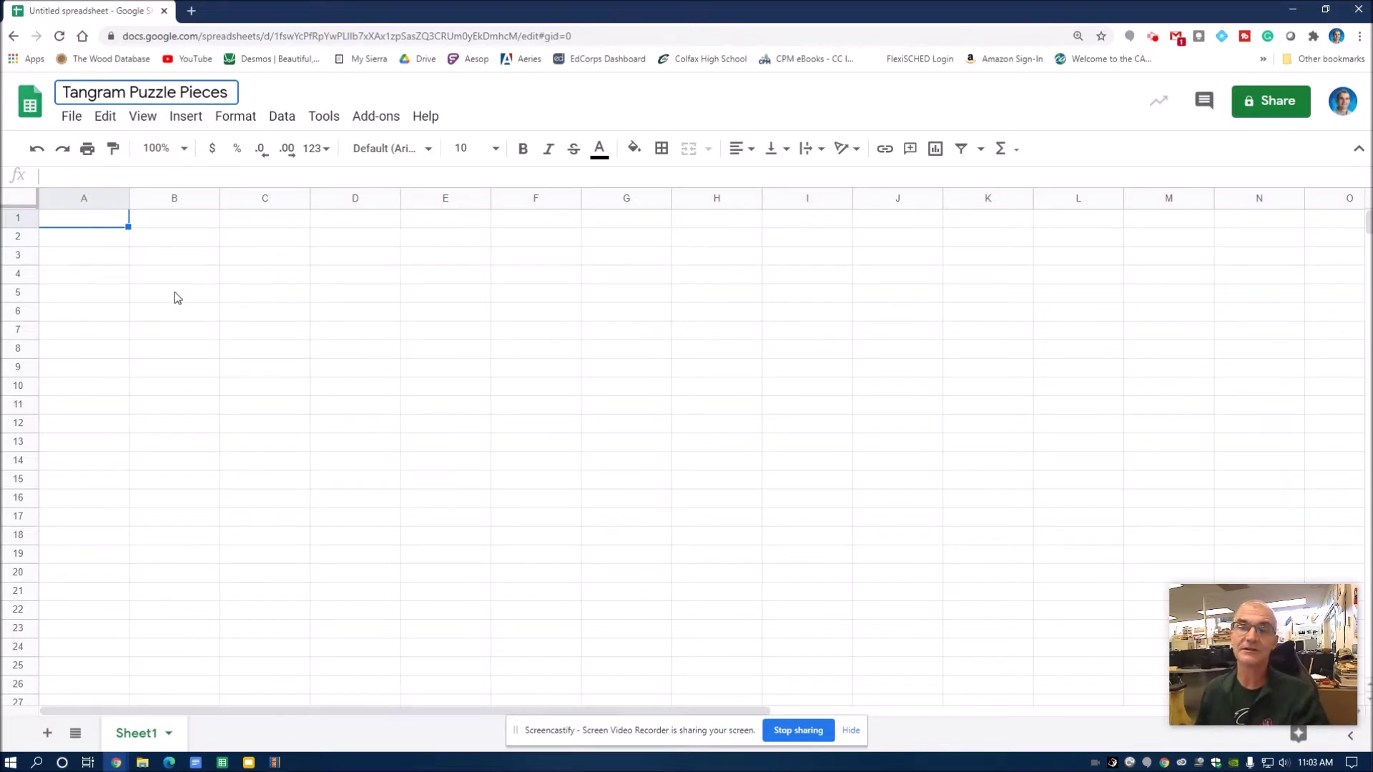
Enter the header "Part #" in A1 and number the parts 1 through 7 in cells A2 to A8
click(80, 222)
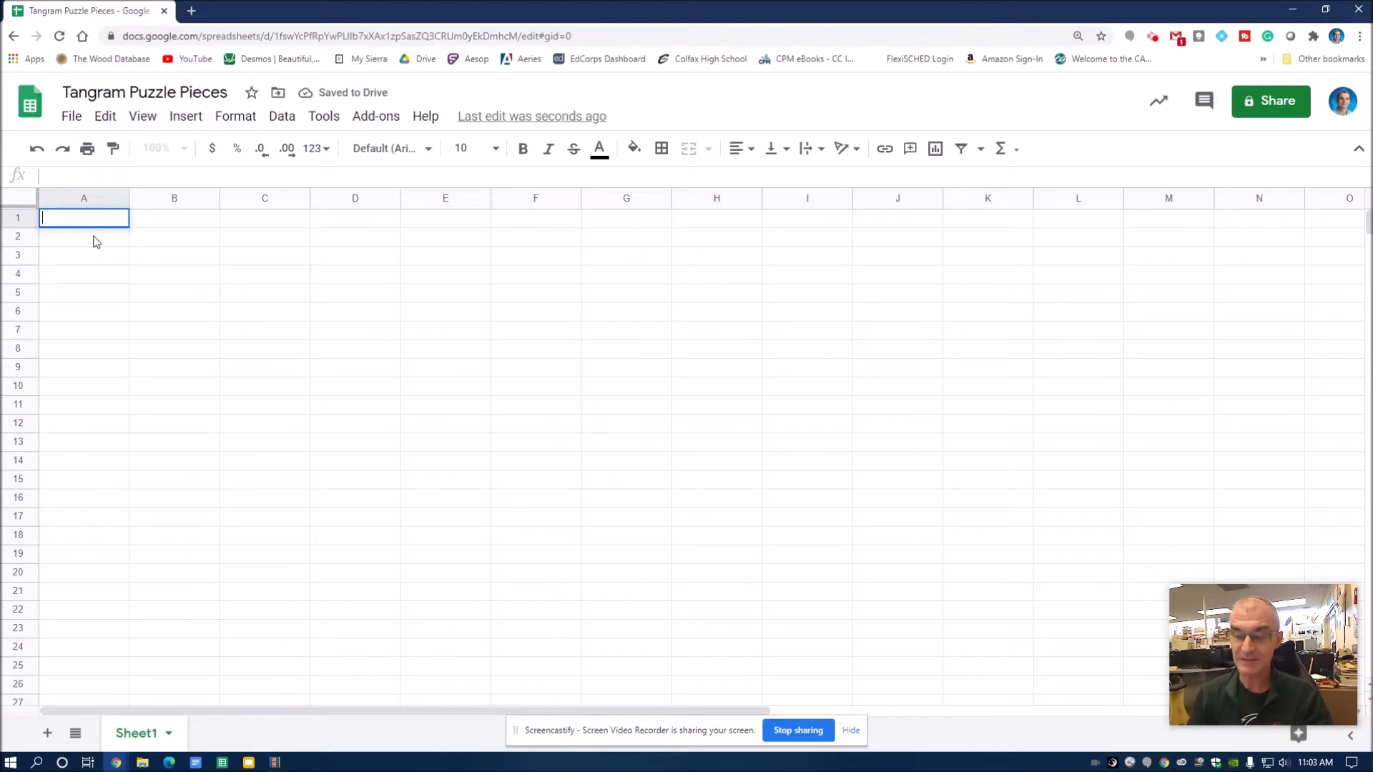
text(Pa)
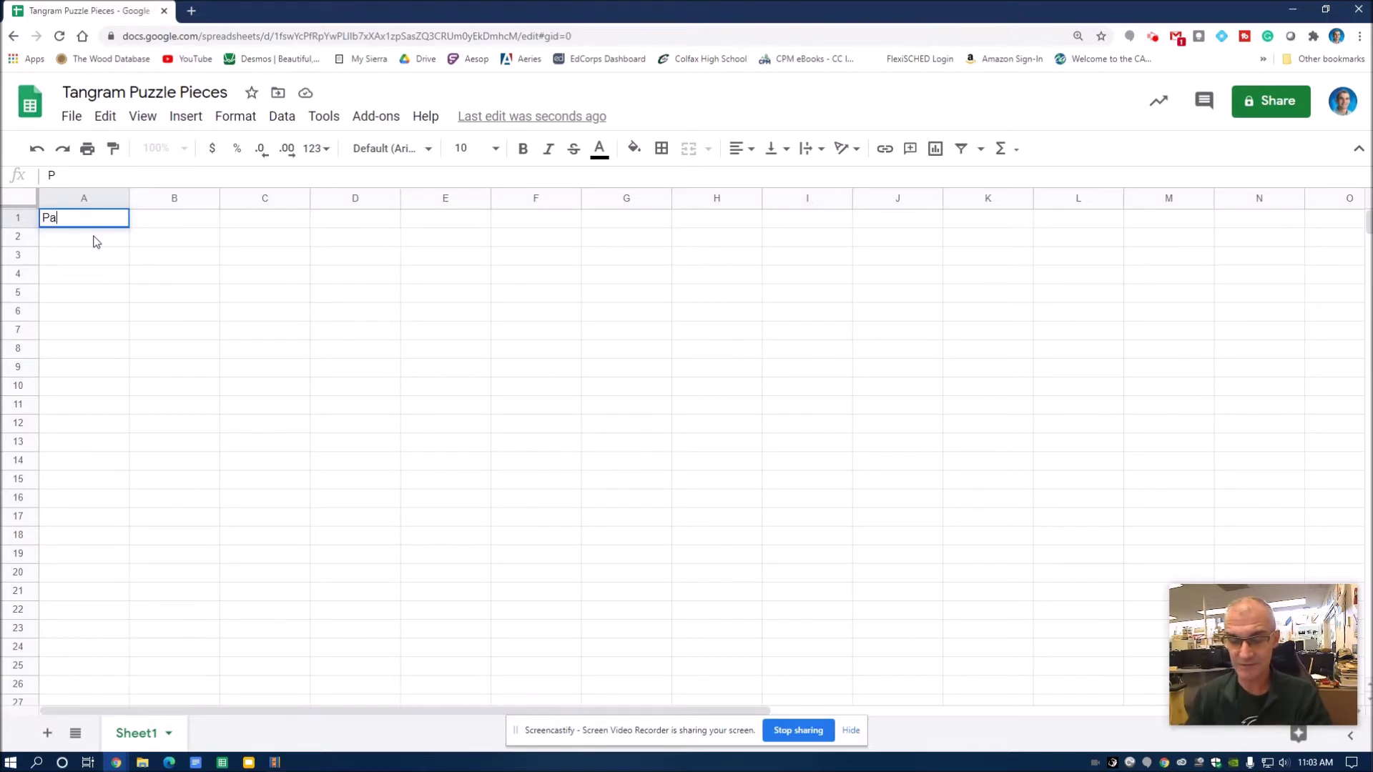
text(rt #)
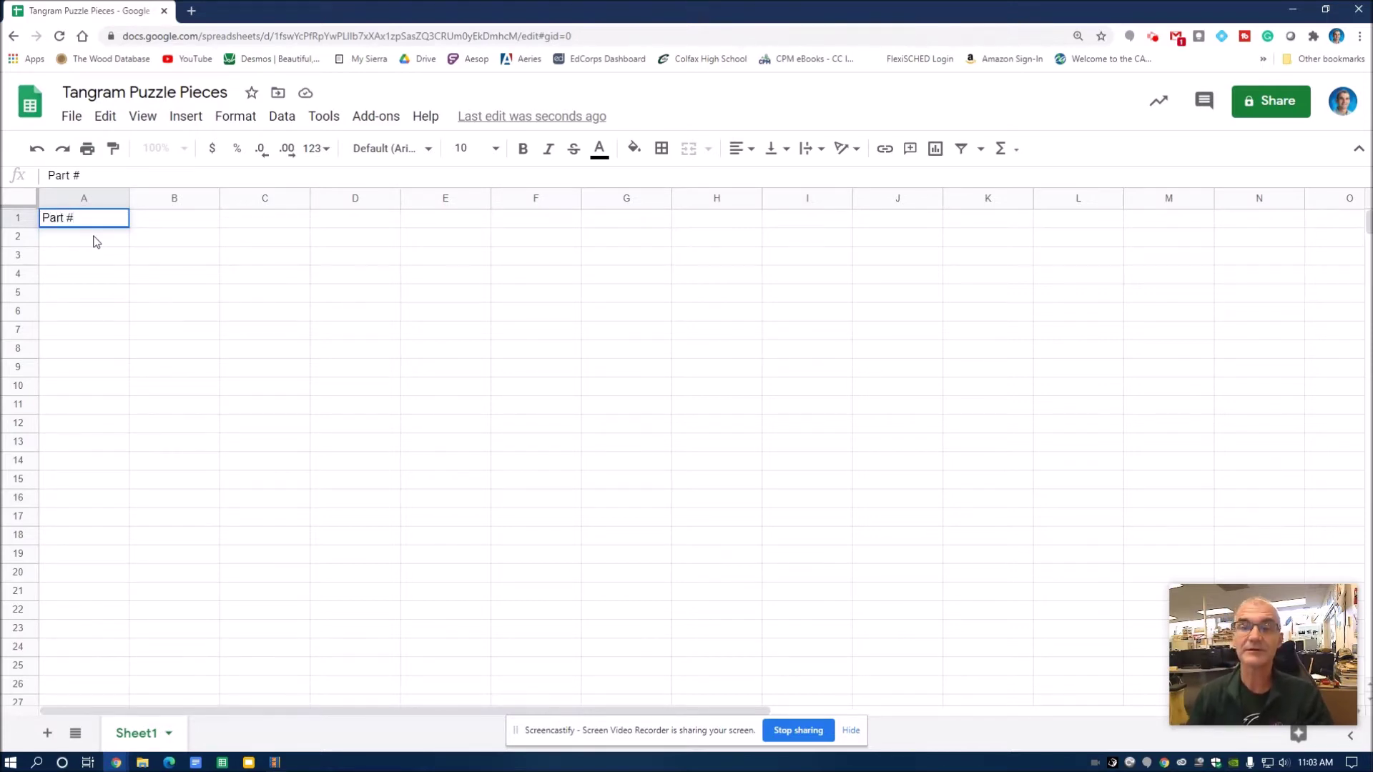
key(Return)
text(1)
key(Return)
text(2)
key(Return)
text(3)
key(Return)
text(4)
key(Return)
text(5)
key(Return)
text(6)
key(Return)
text(7)
key(Return)
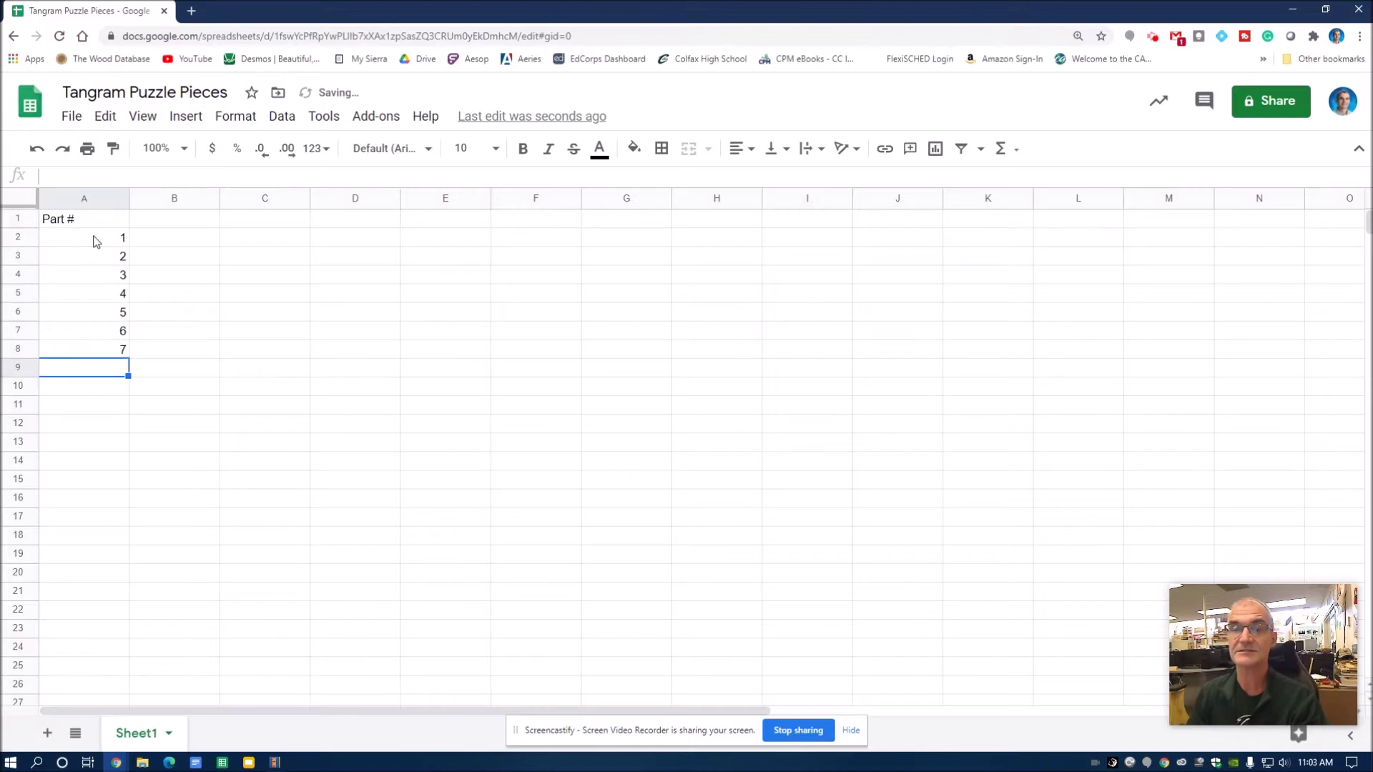
Enter the header "Description" in B1 and describe parts 1 and 2 as "Large Triangle" each
click(173, 216)
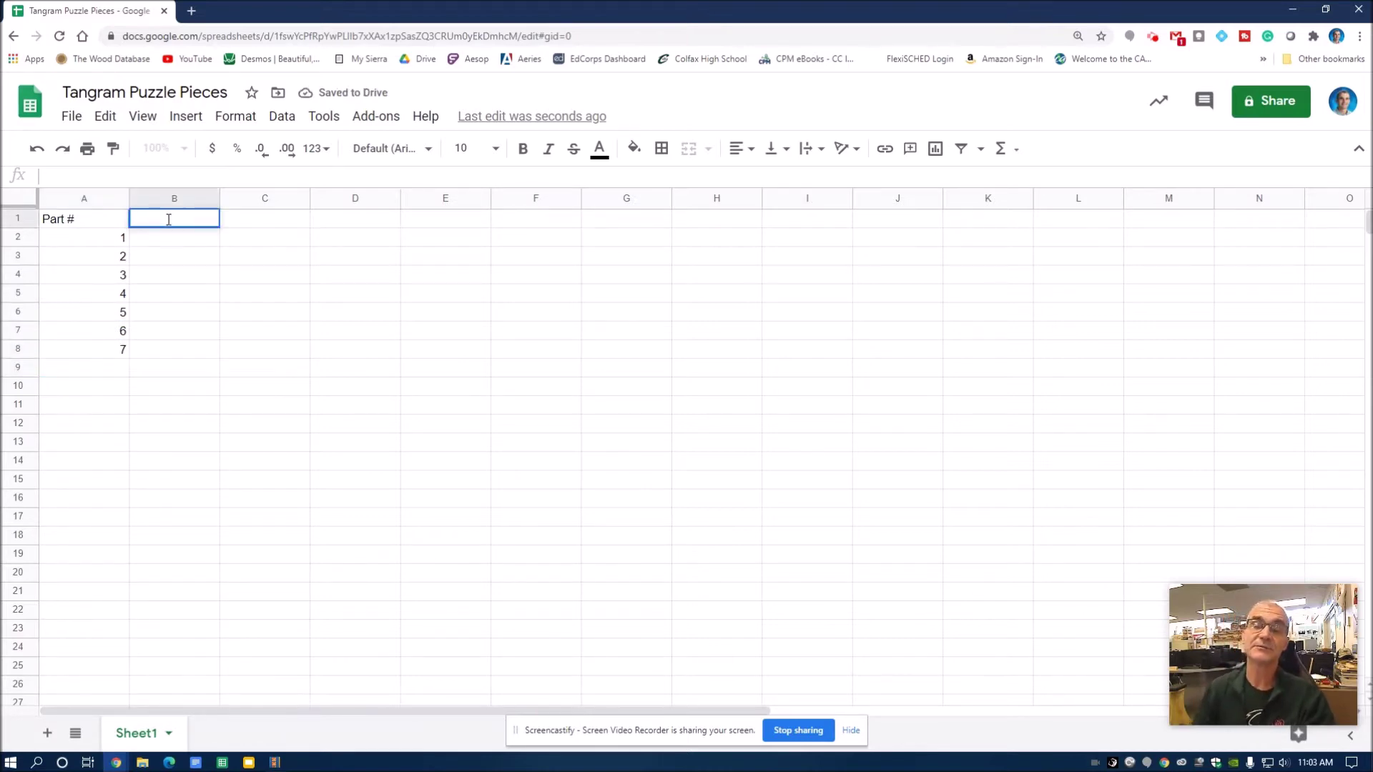
text(Description)
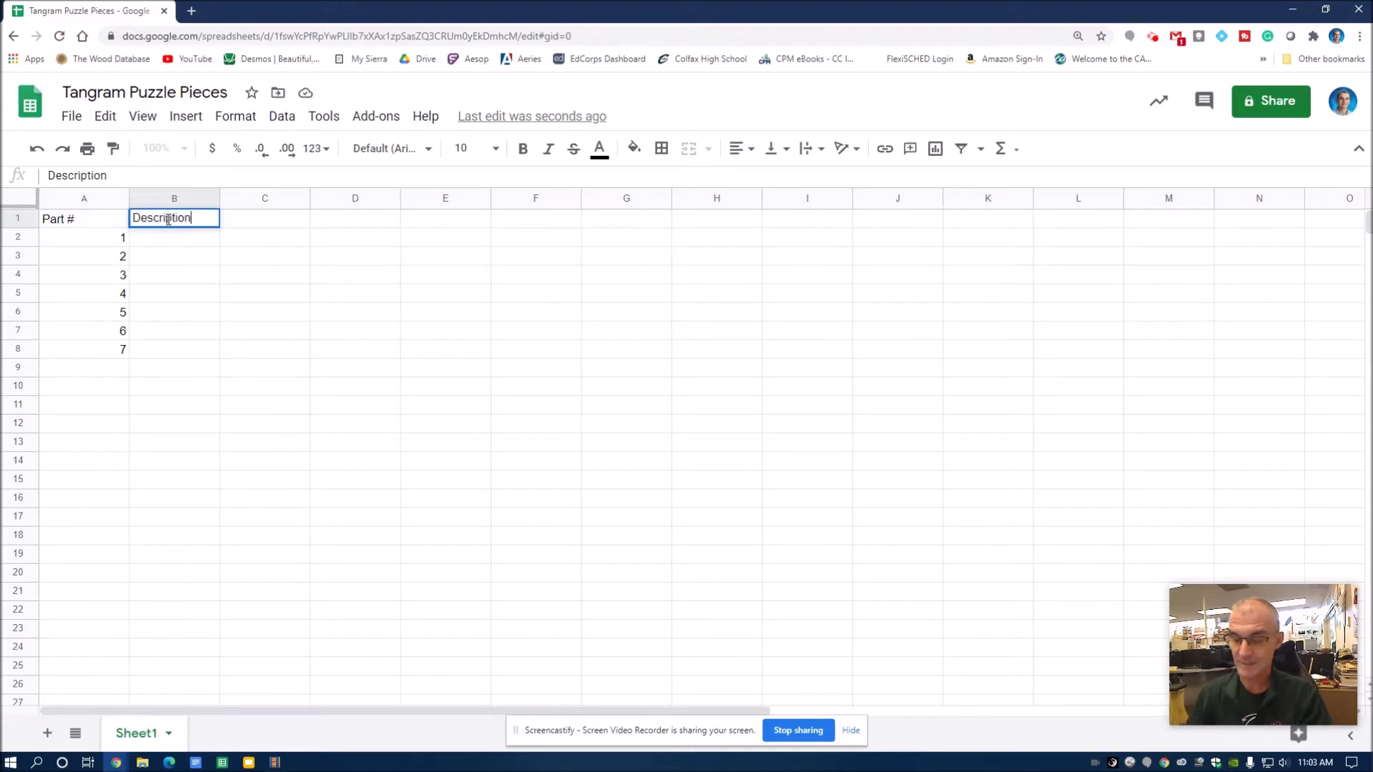
key(Return)
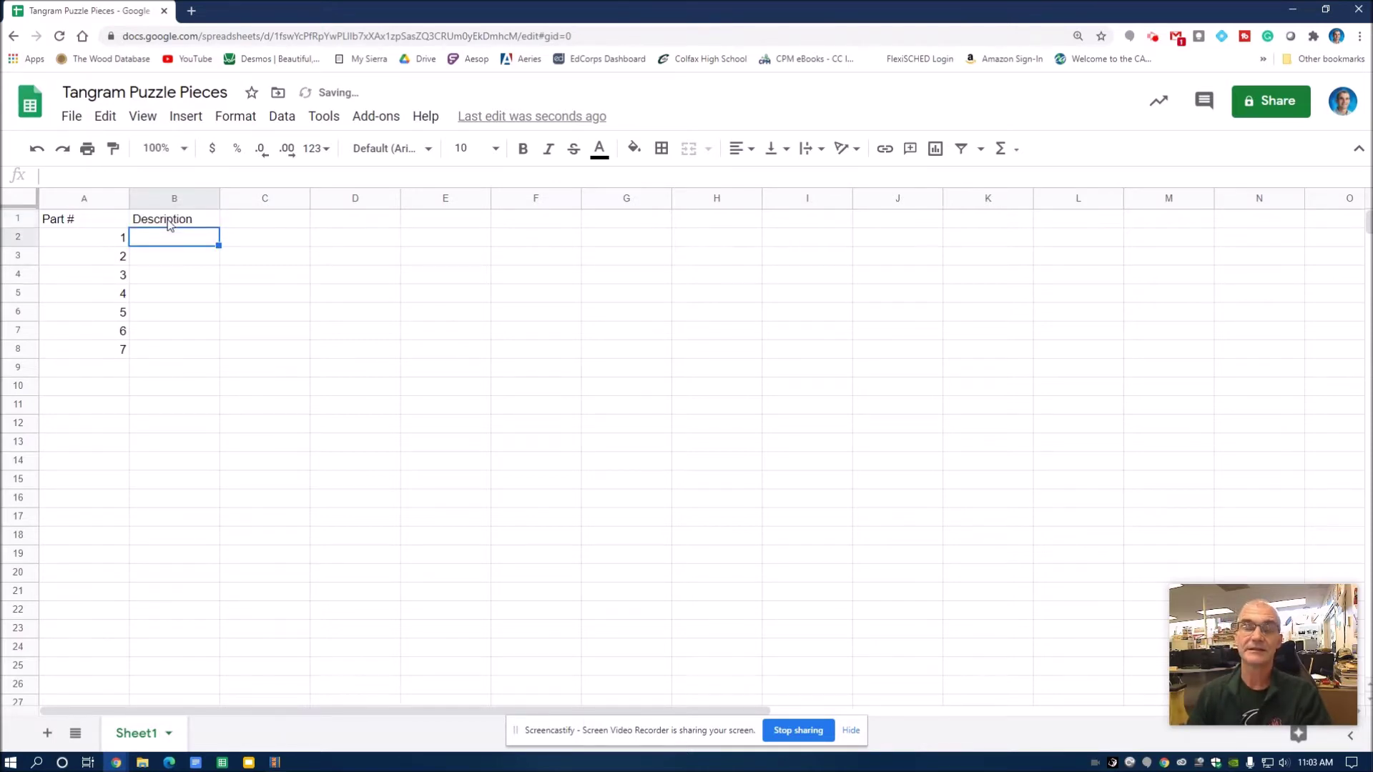
text(Large Triangle)
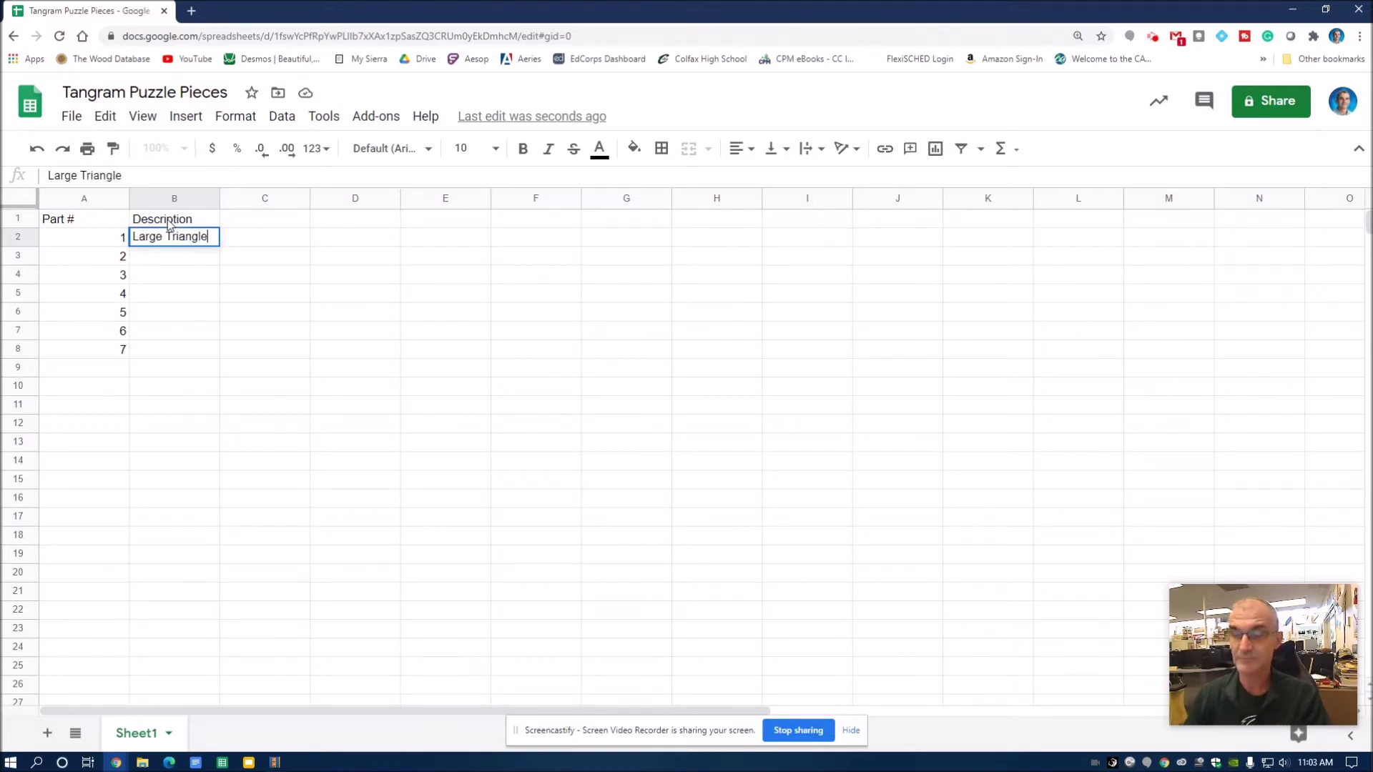
key(Return)
text(La)
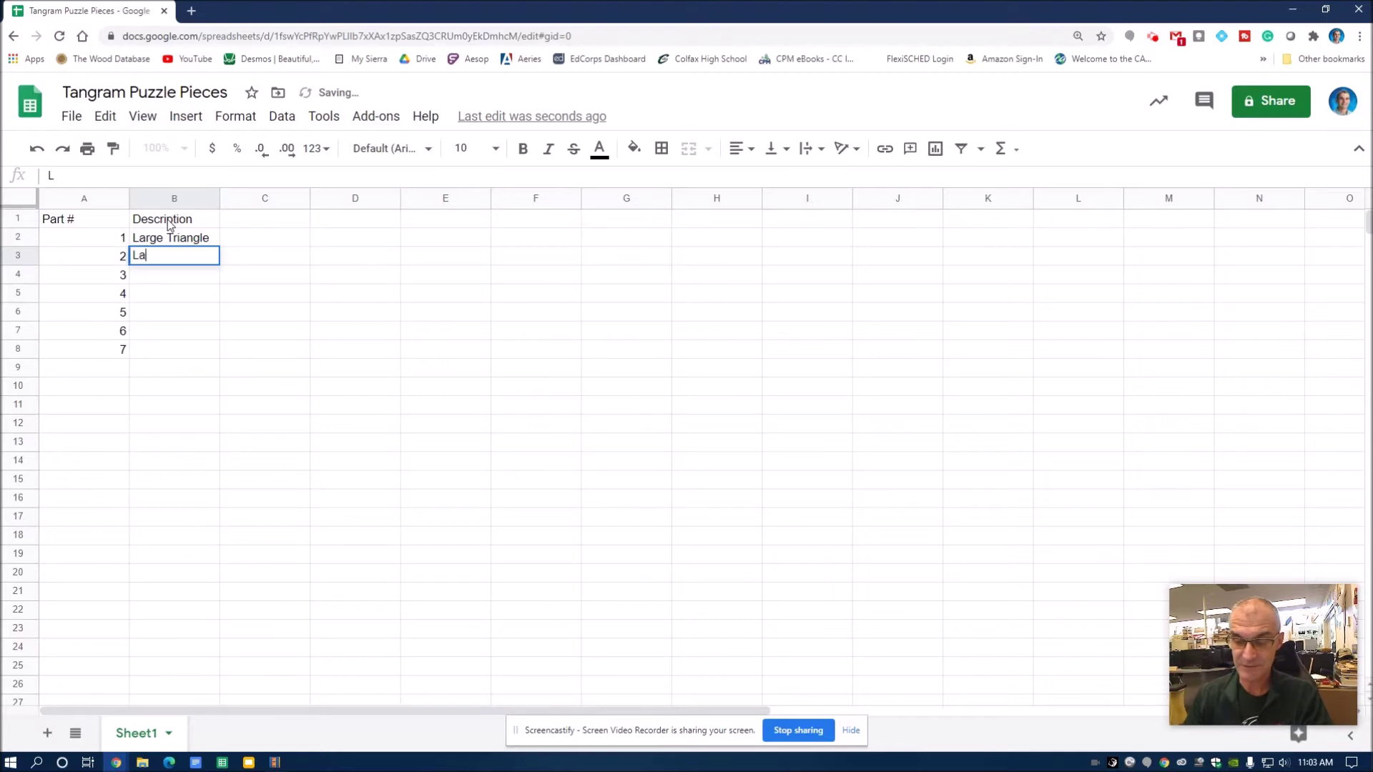
text(rge Triangle)
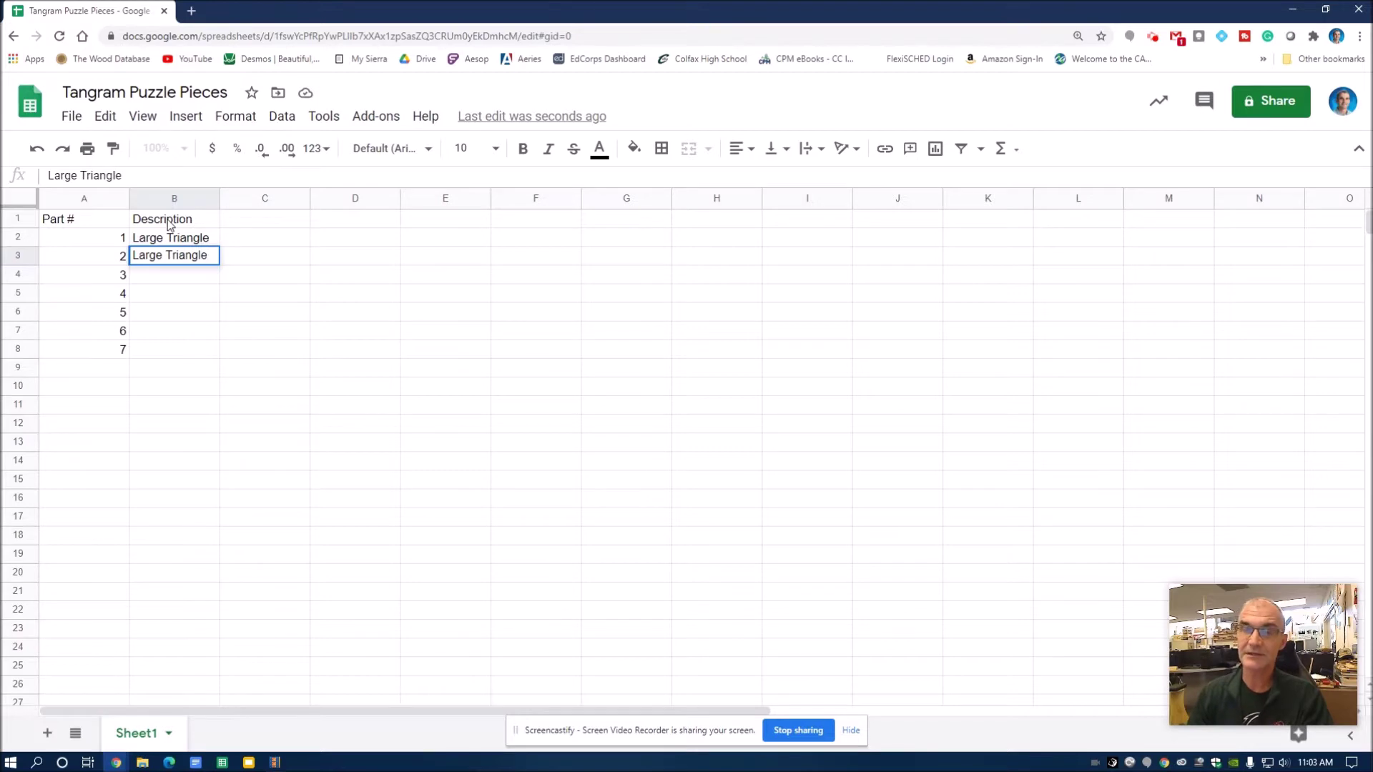
key(Return)
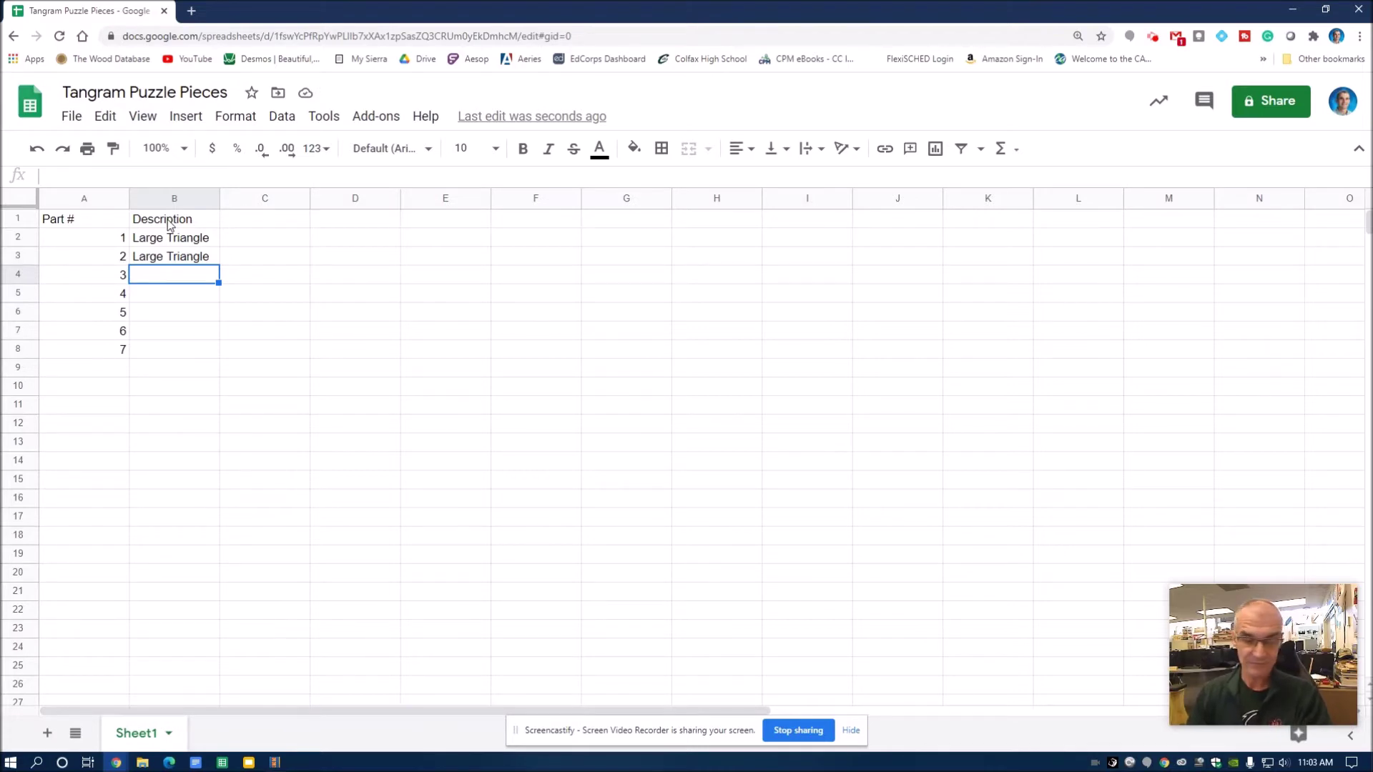
Describe parts 3 to 7 in column B as Small Triangle, Square, Small Triangle, Parallelogram and Medium Triangle
text(Small)
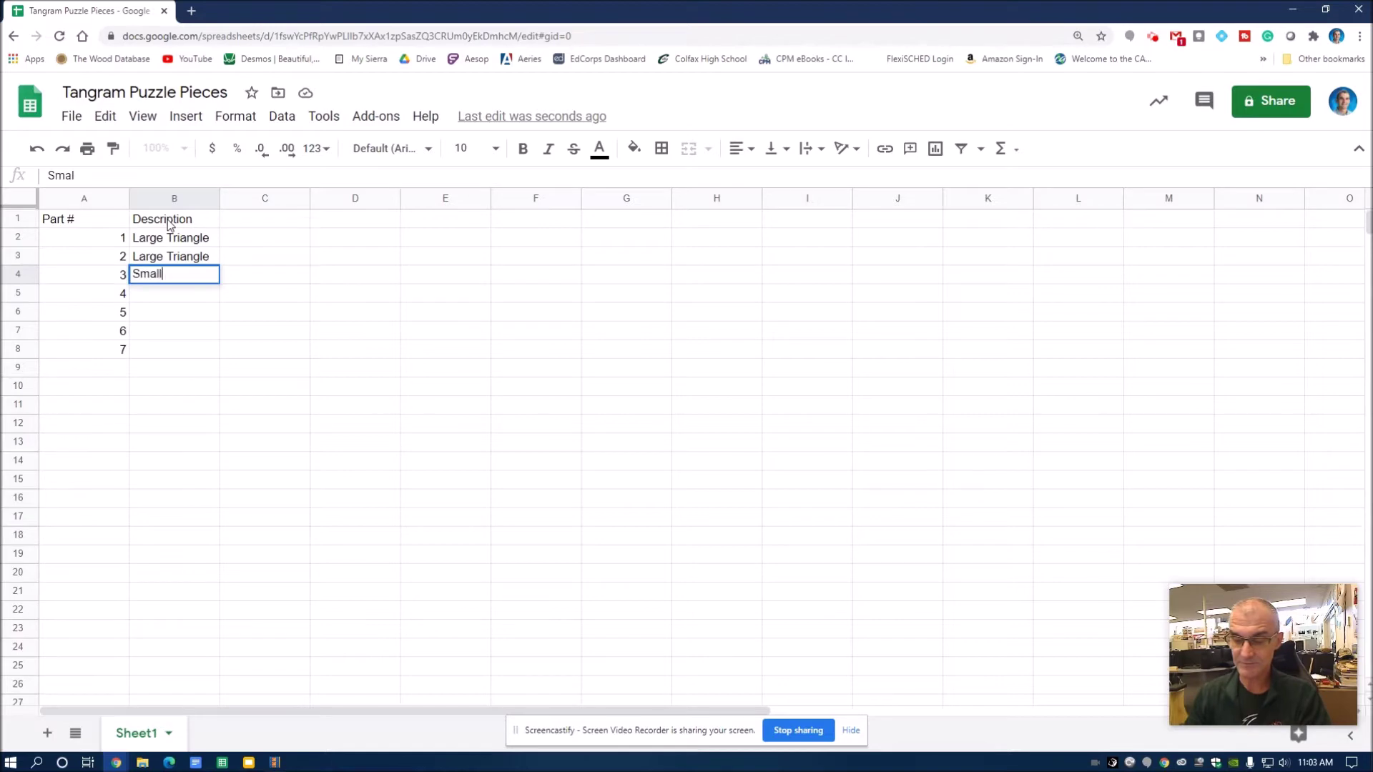
text( Triangle)
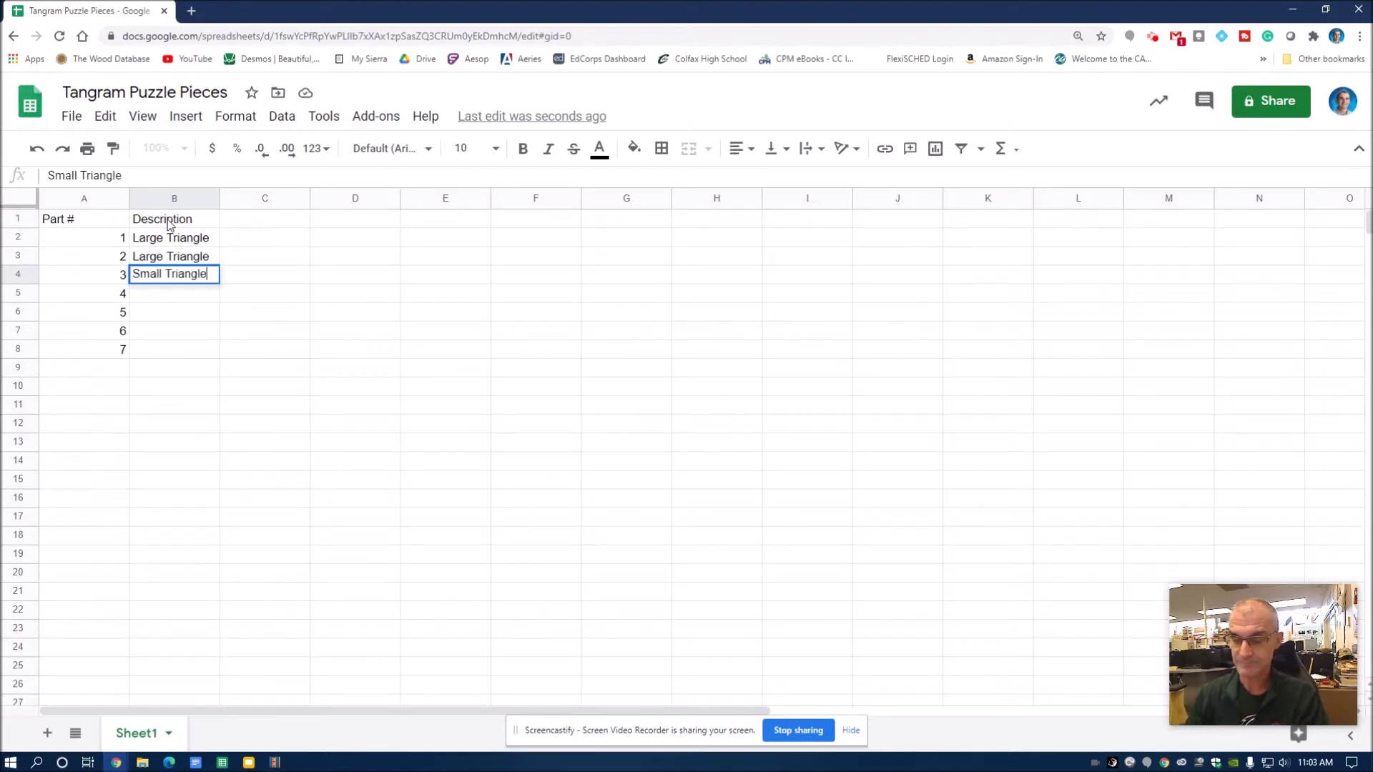
key(Return)
text(Square)
key(Return)
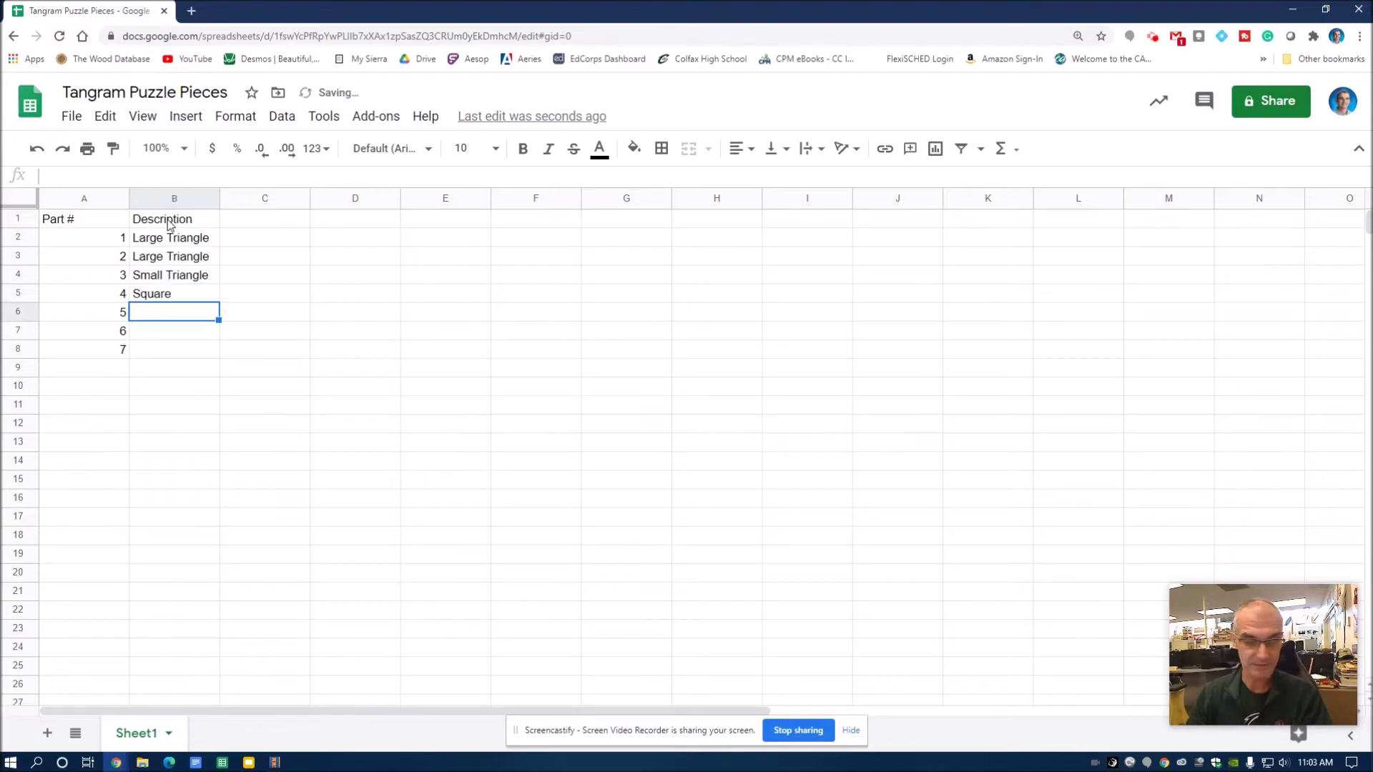
text(Smal)
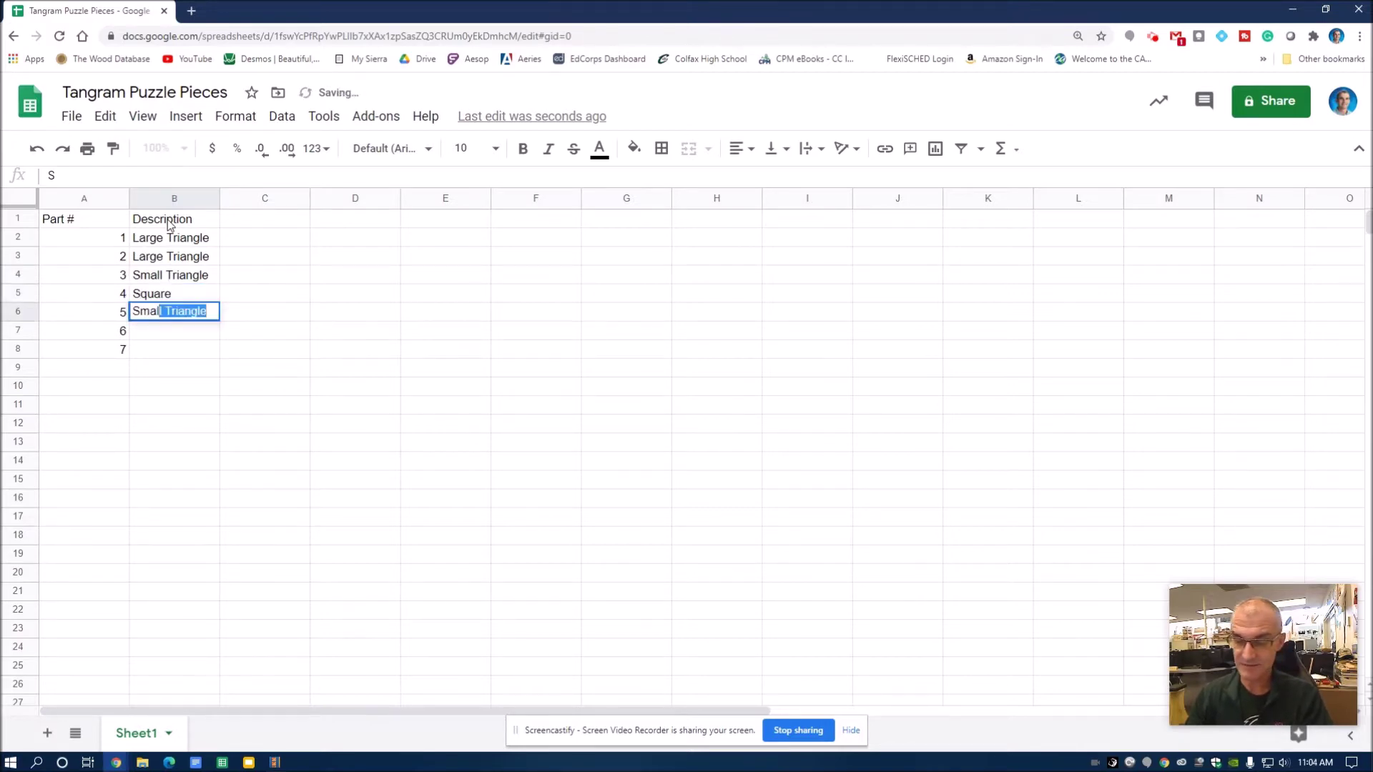
text(l Triangle)
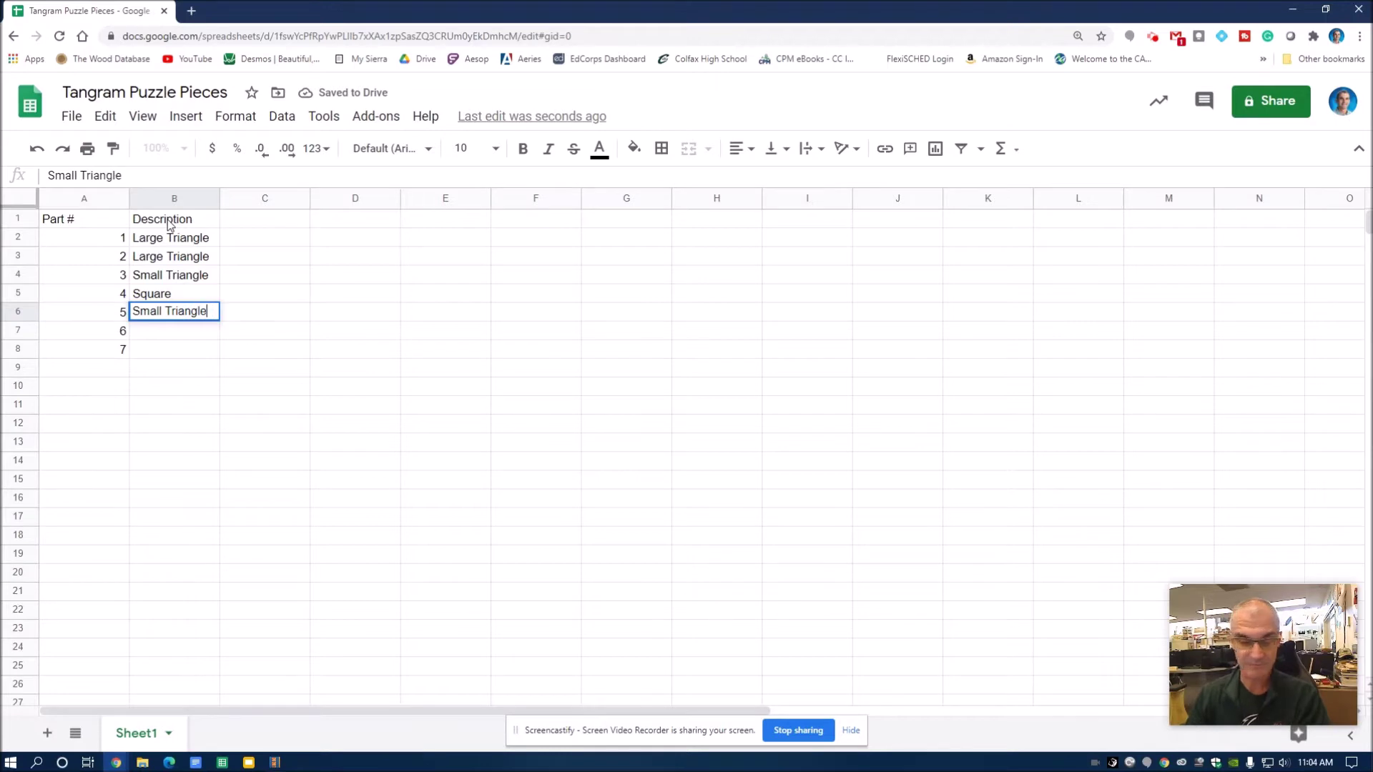
key(Return)
text(Parallelogram)
key(Return)
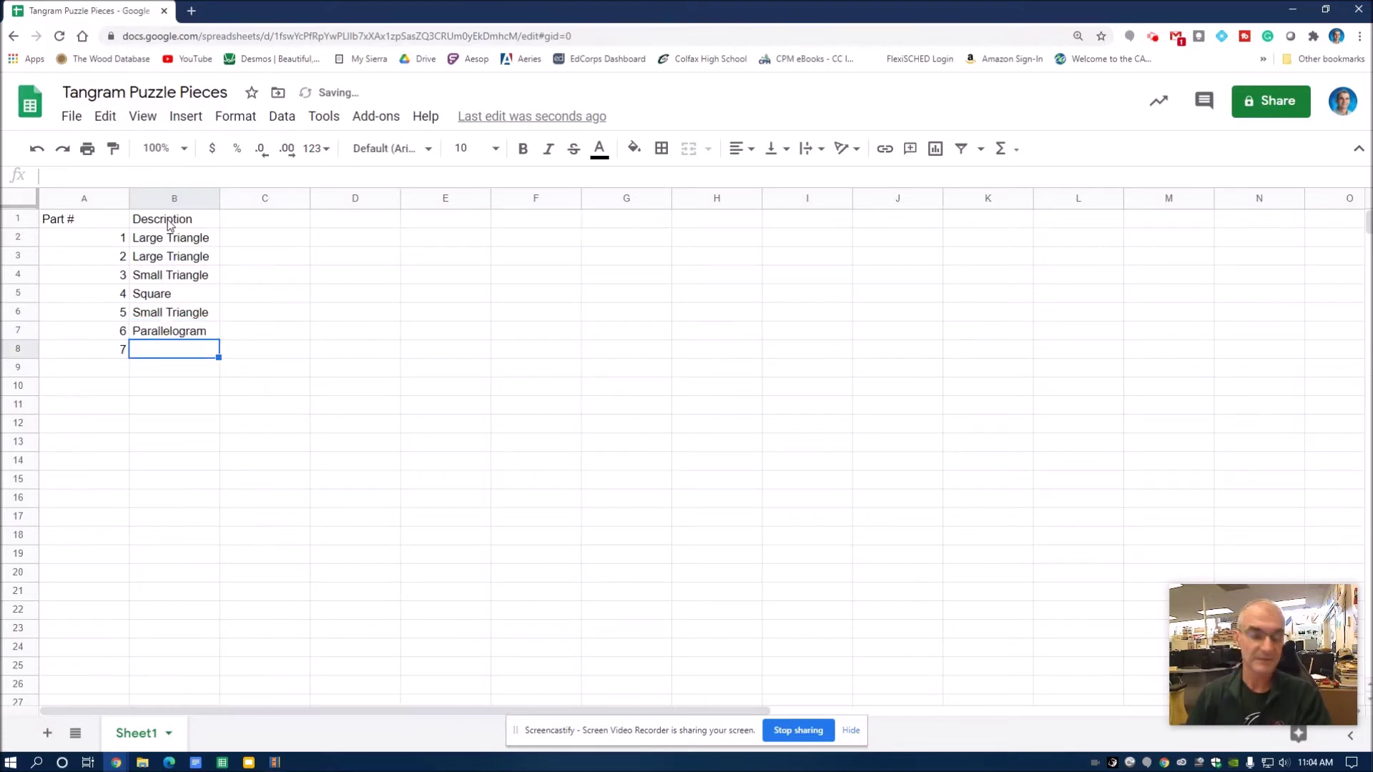
text(Med)
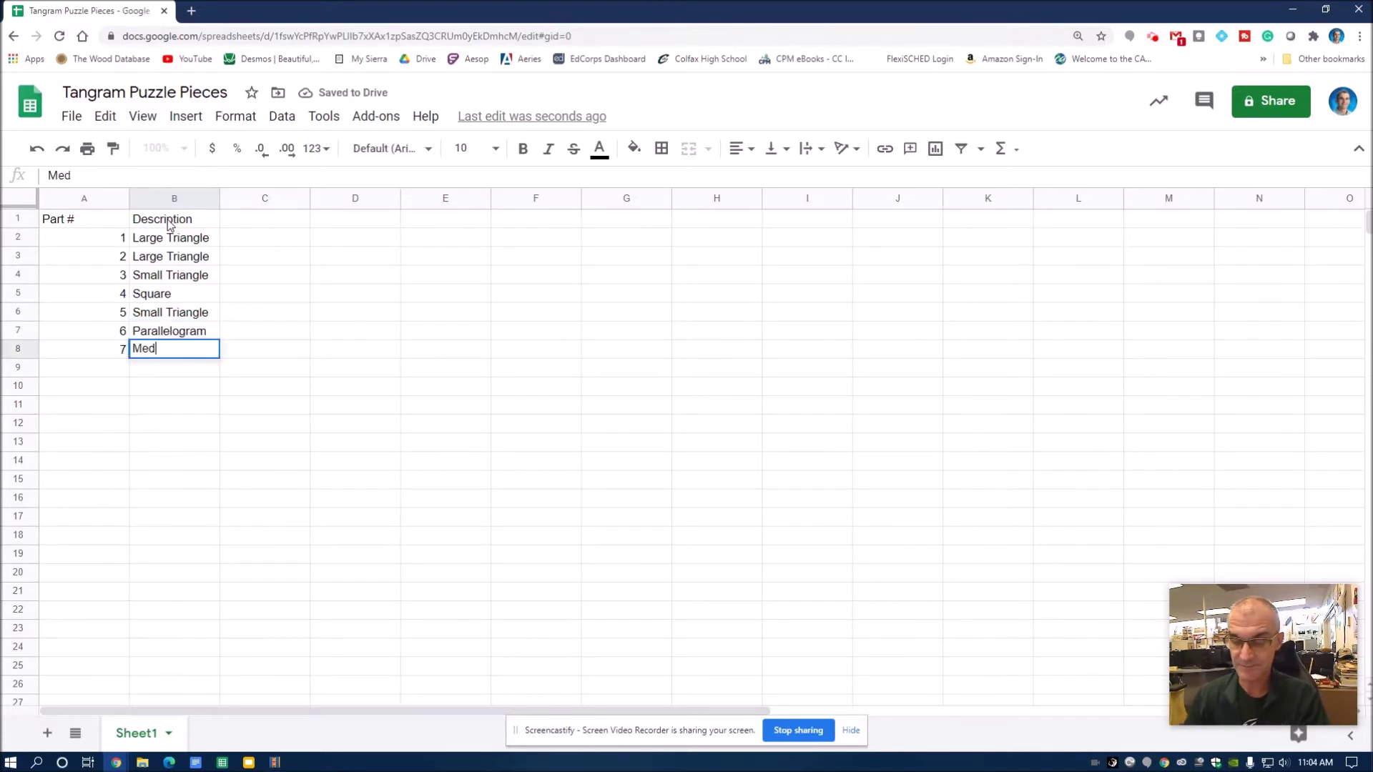
text(ium Triangle)
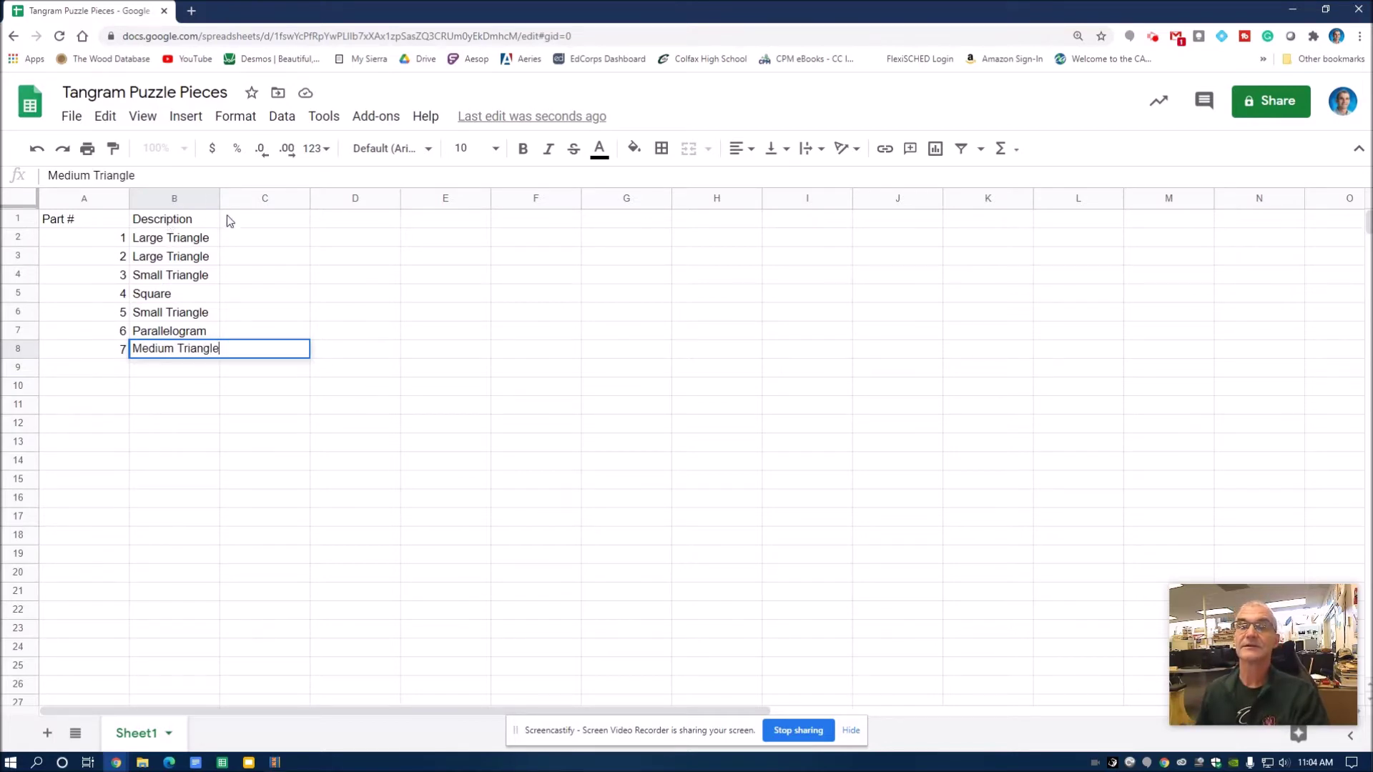
Enter the header "Length" in cell C1
double_click(258, 219)
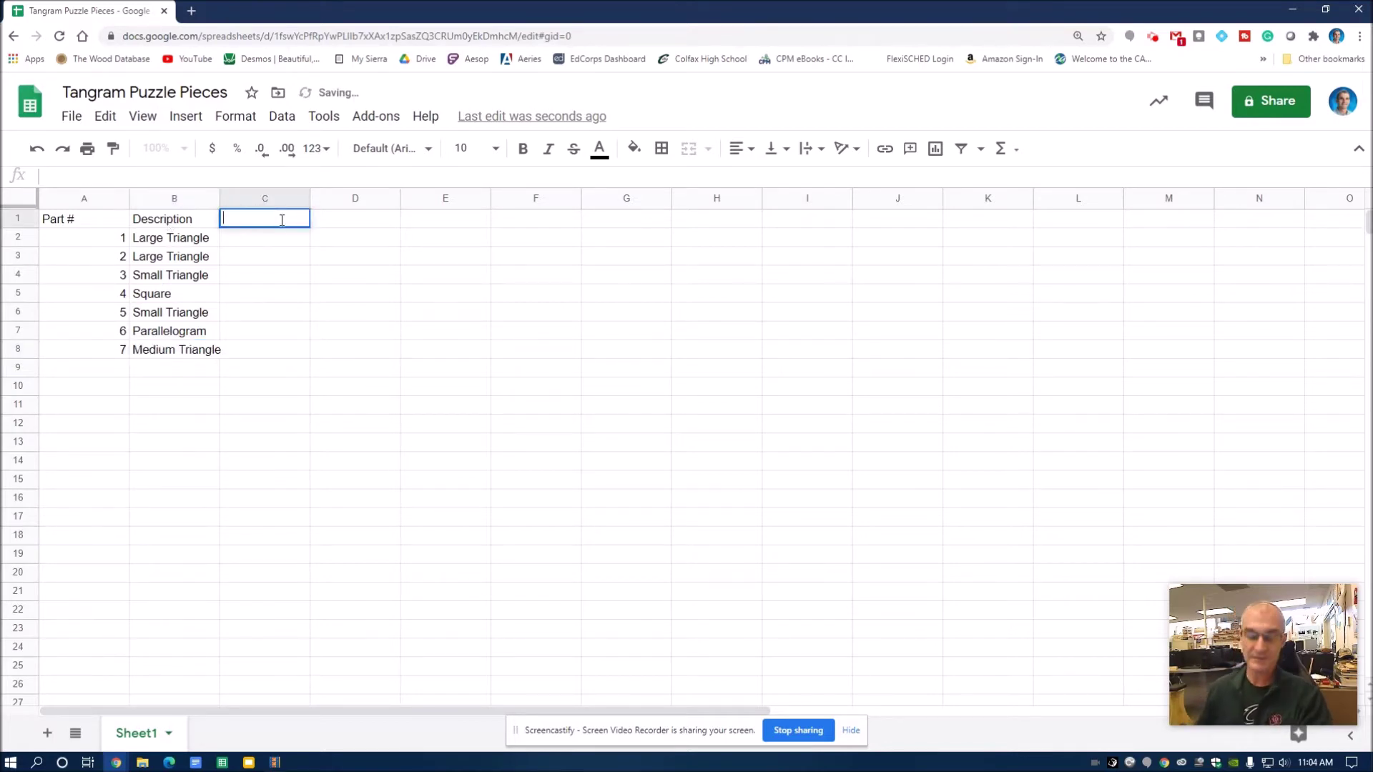
text(Length)
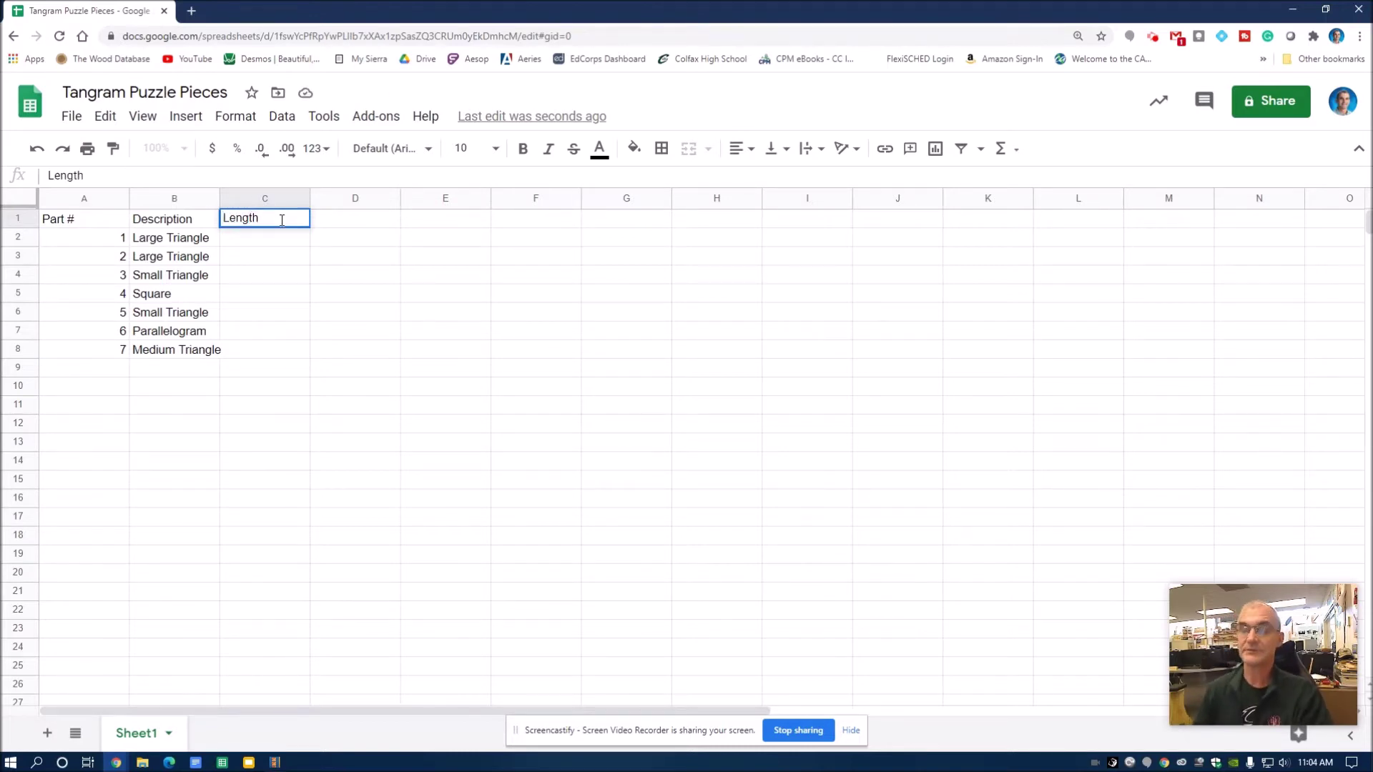
key(Return)
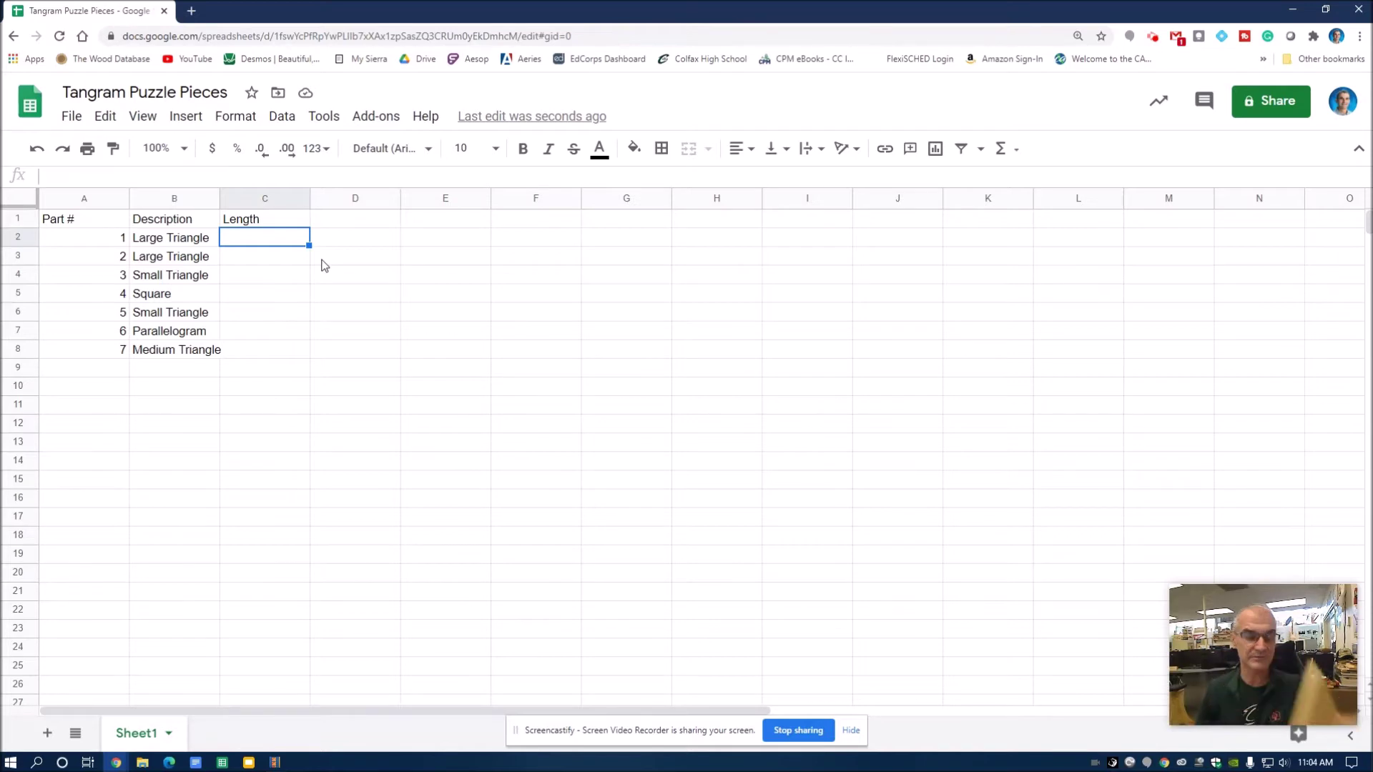
Calculate the first large triangle's length in C2 with the formula =6/SQRT(2)
double_click(267, 239)
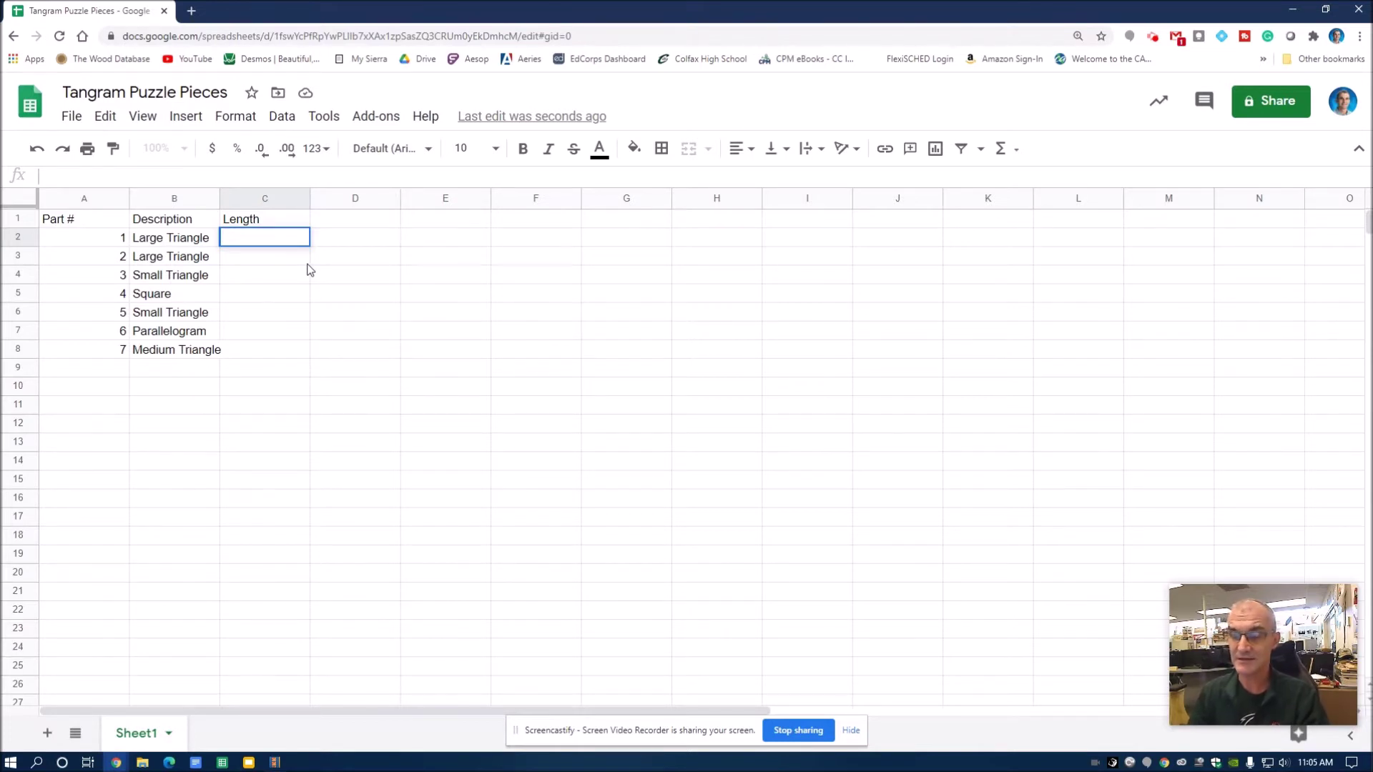
text(=)
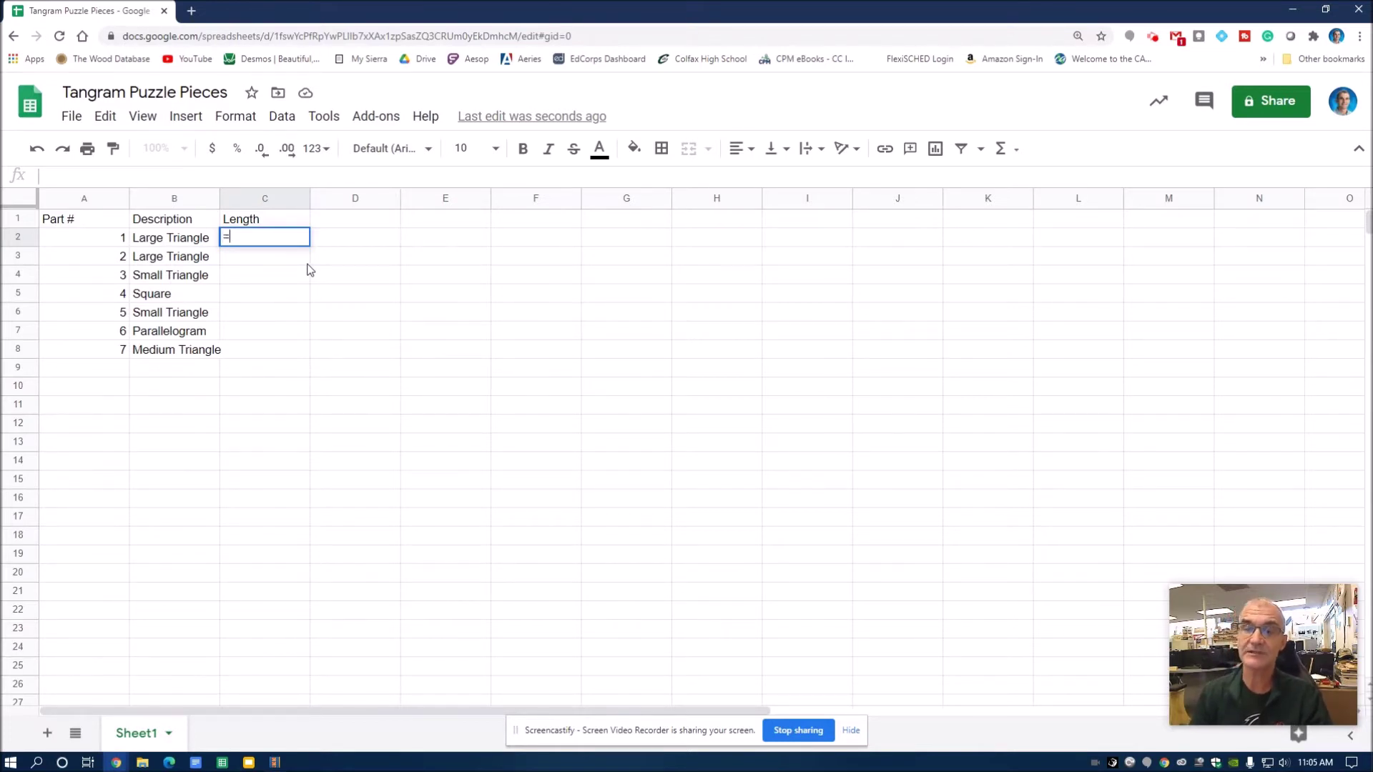
text(6/)
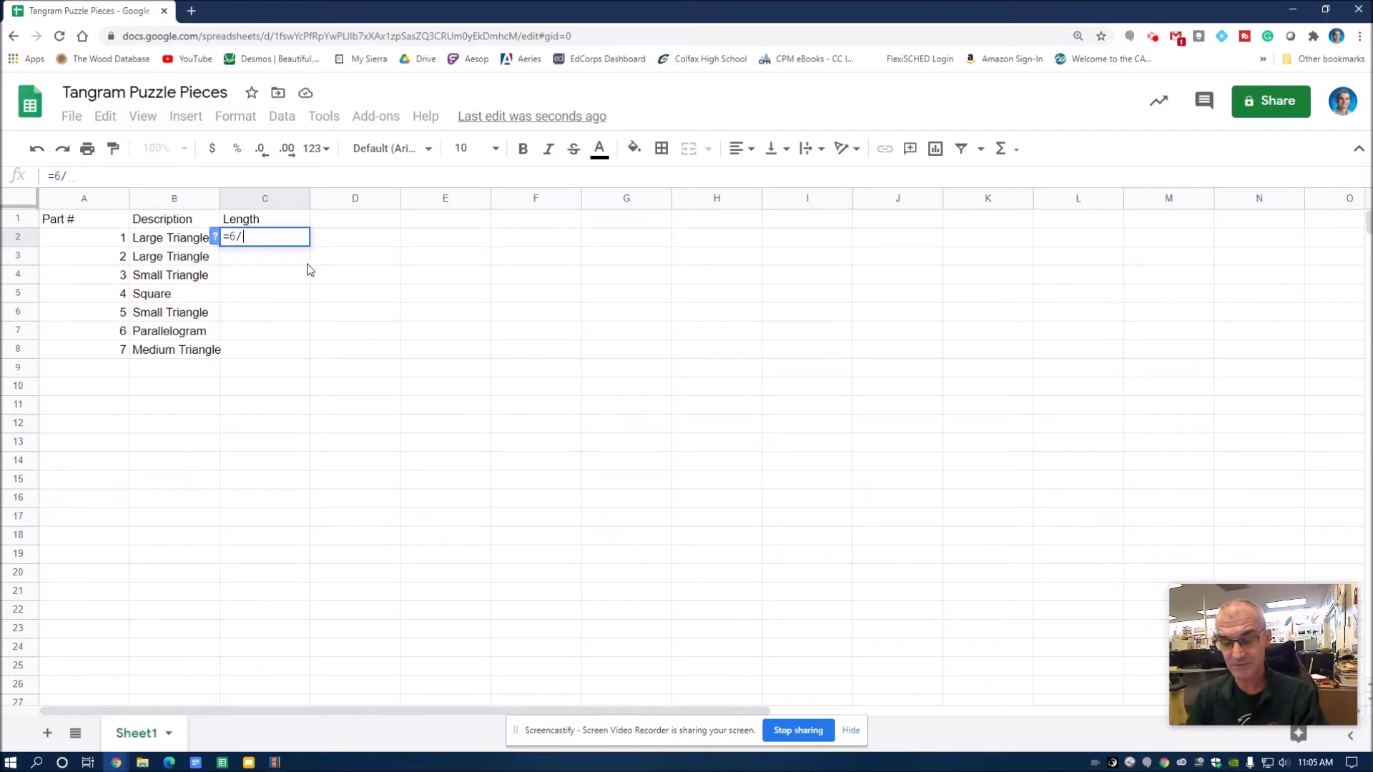
text(squ)
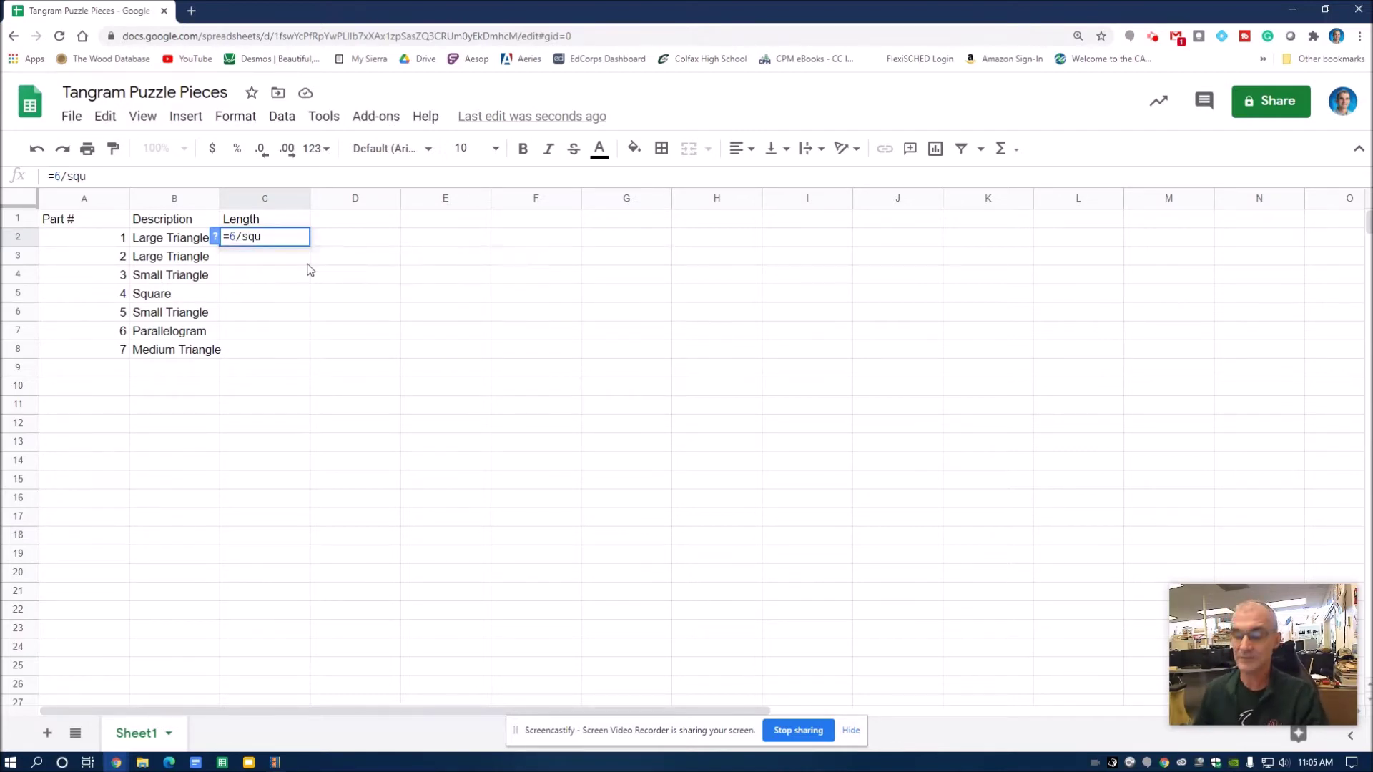
key(BackSpace)
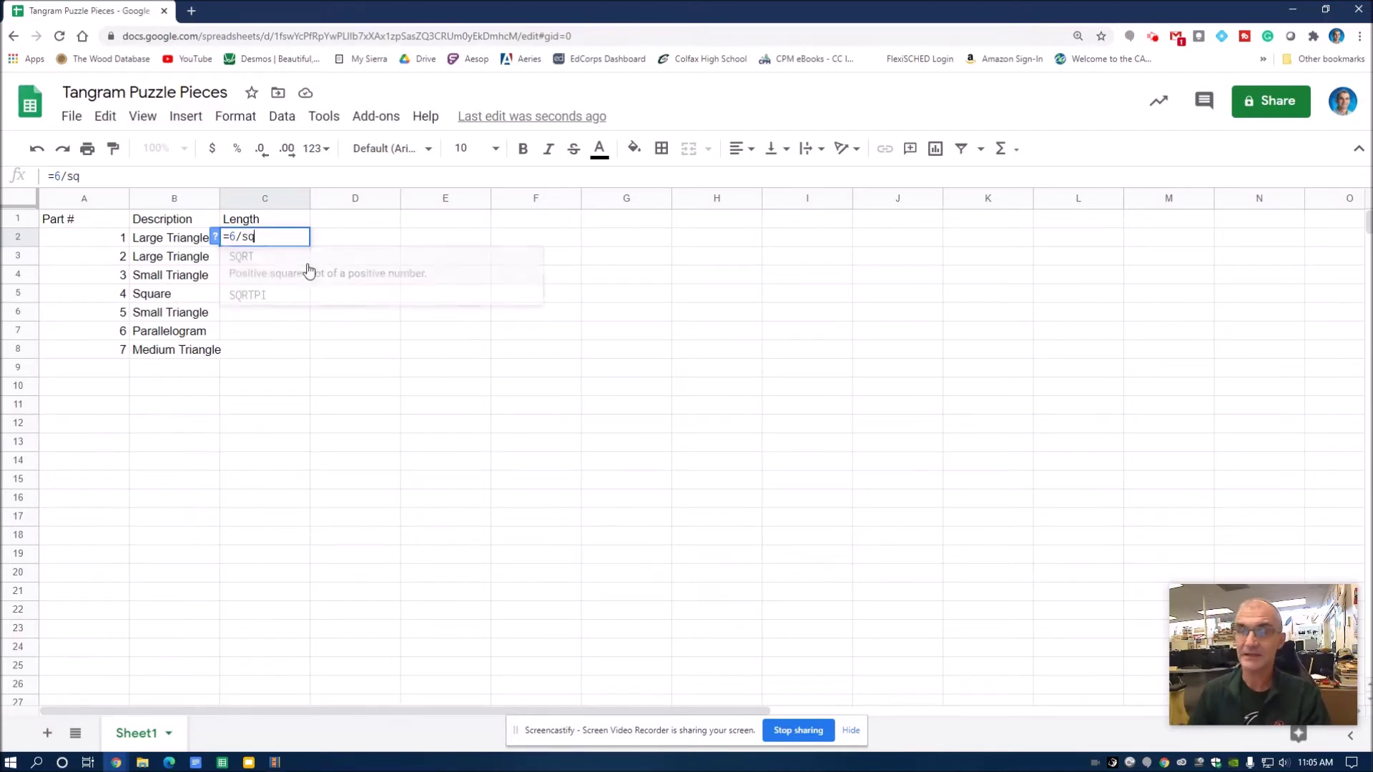
click(253, 259)
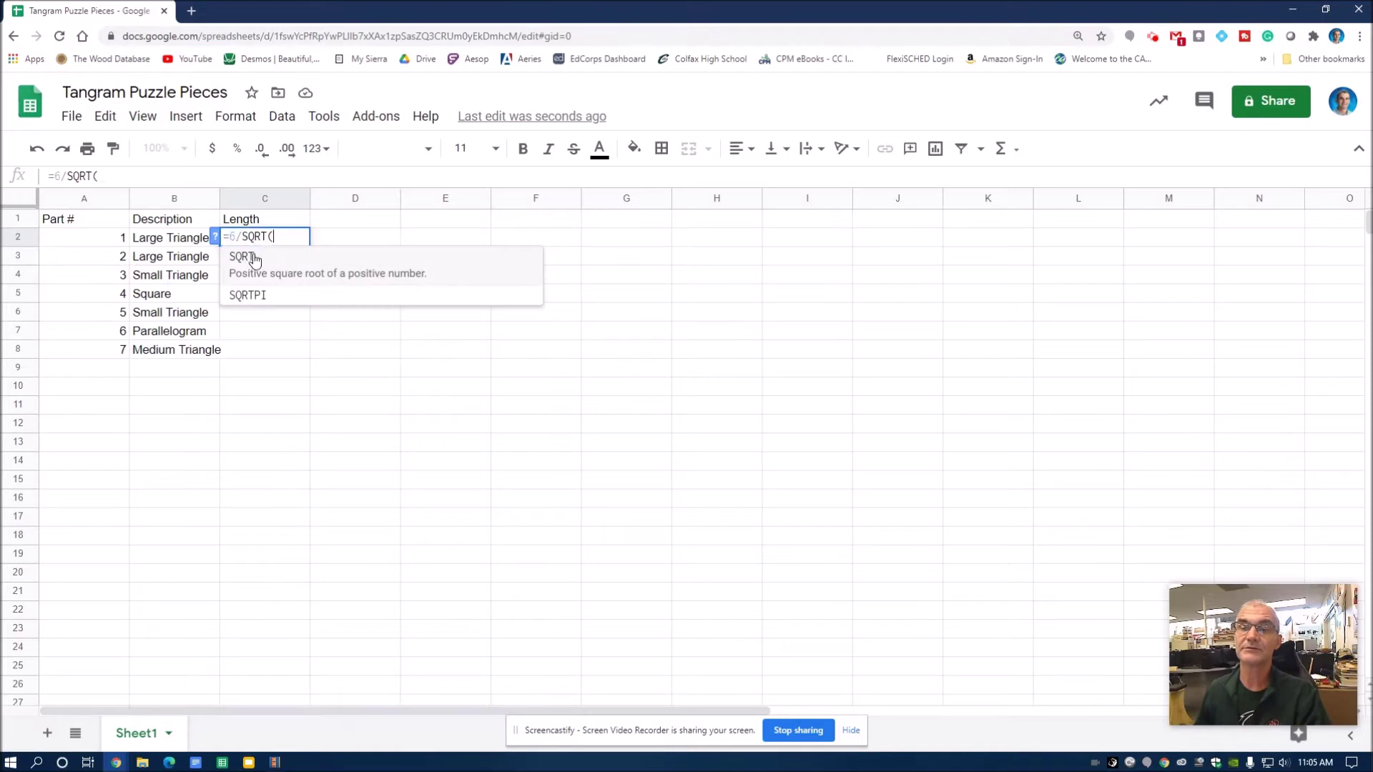
text(2)
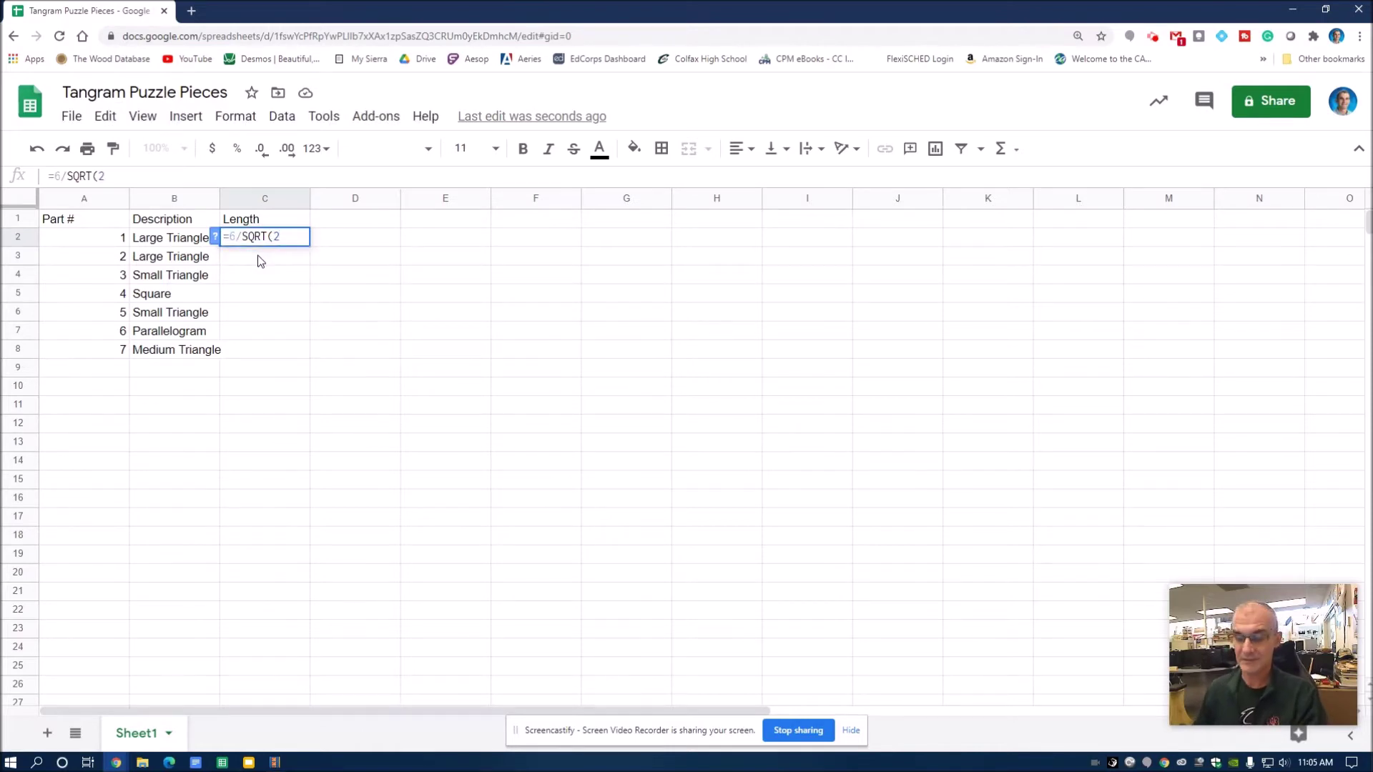
text())
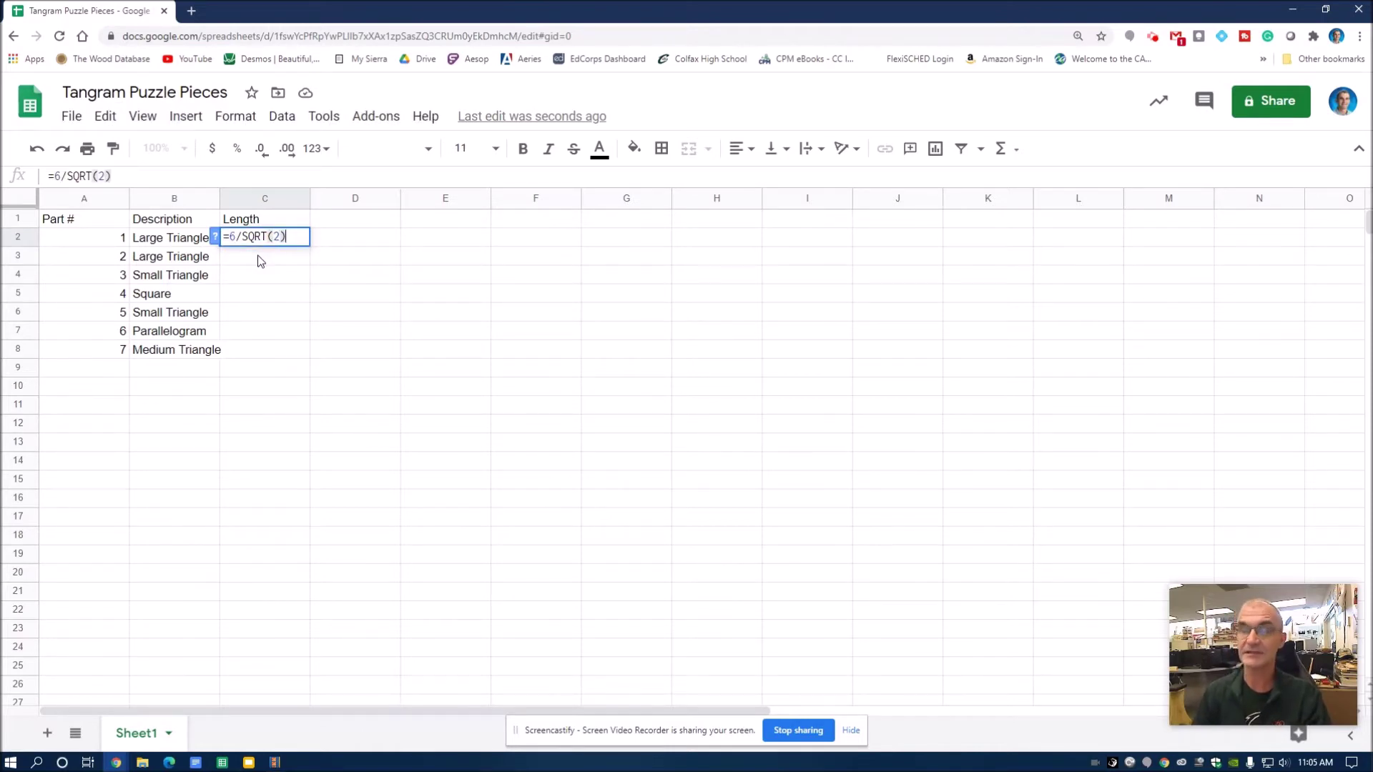
key(Return)
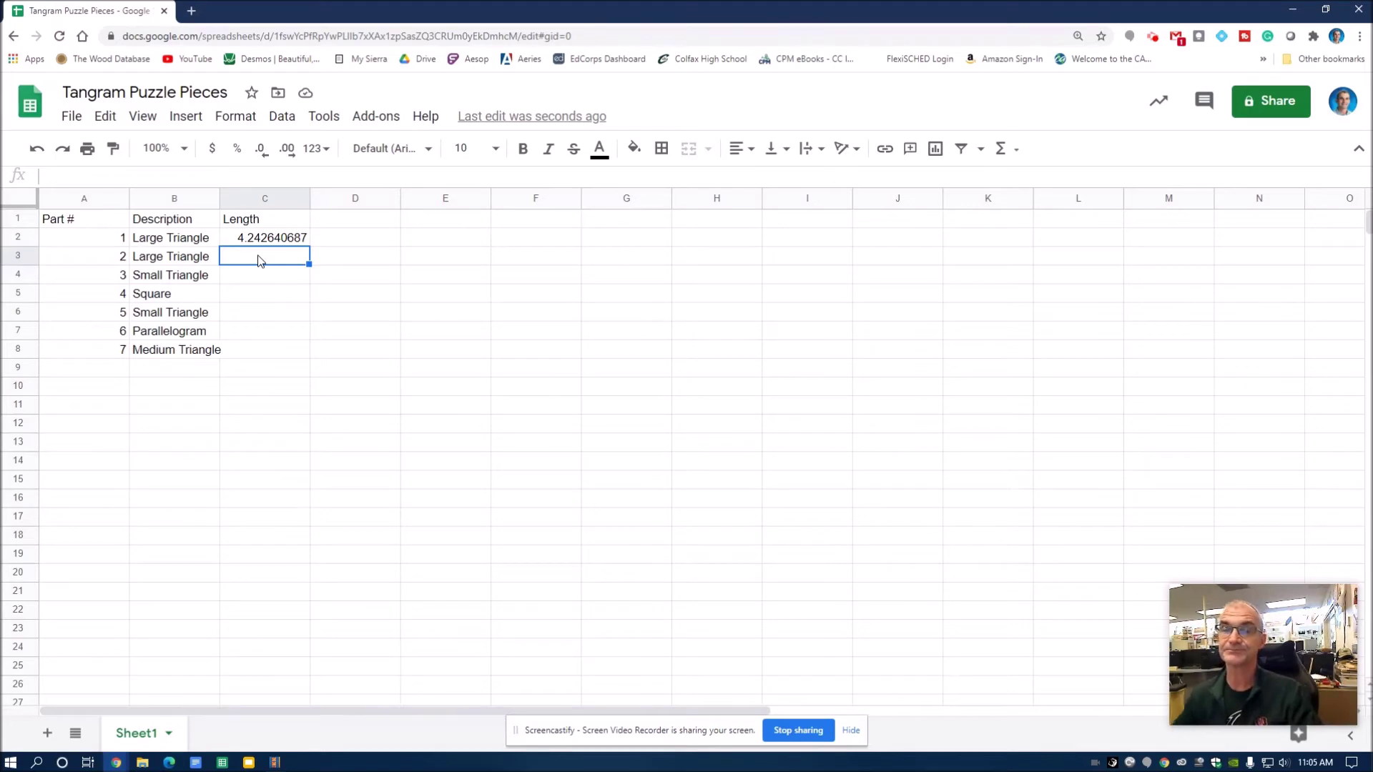
Set the second large triangle's length in C3 equal to the first one's with the formula =C2
double_click(258, 260)
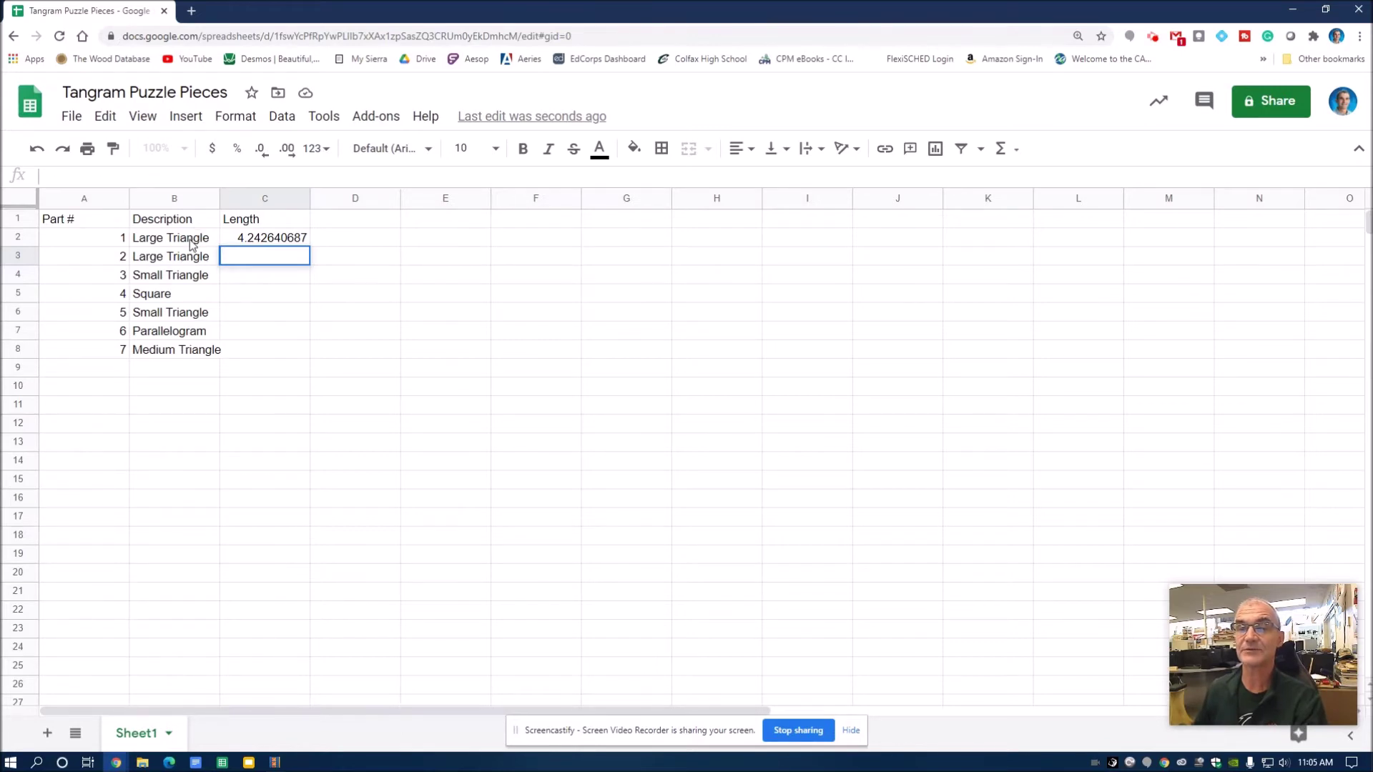
text(=)
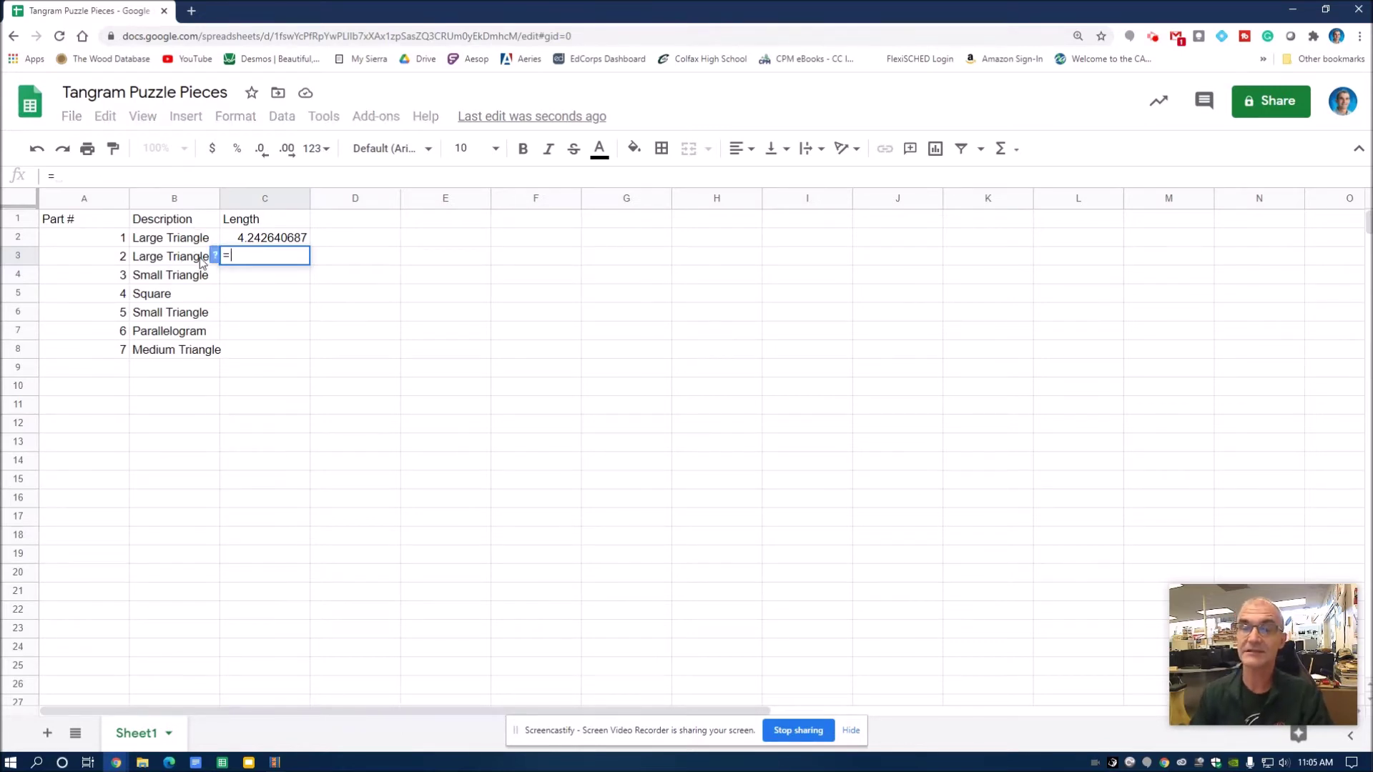
click(237, 239)
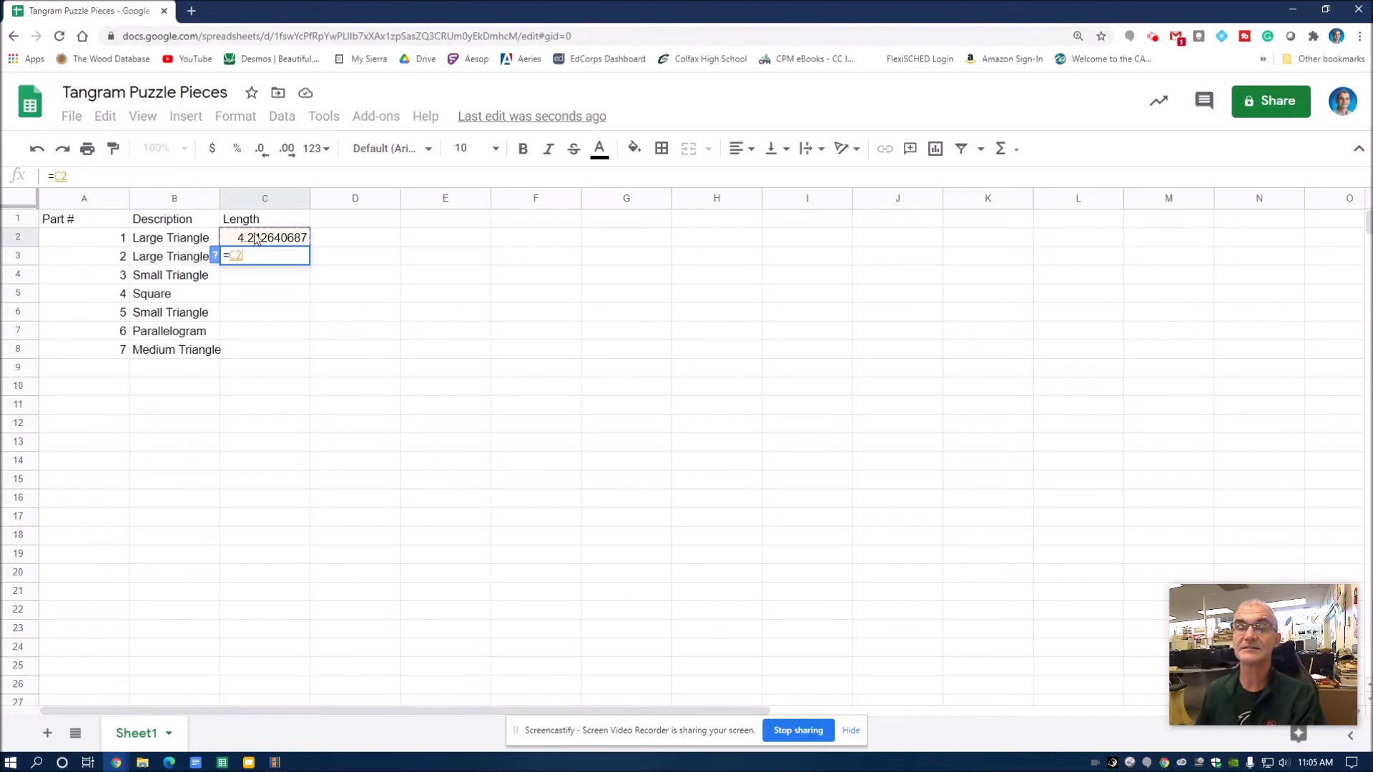
key(Return)
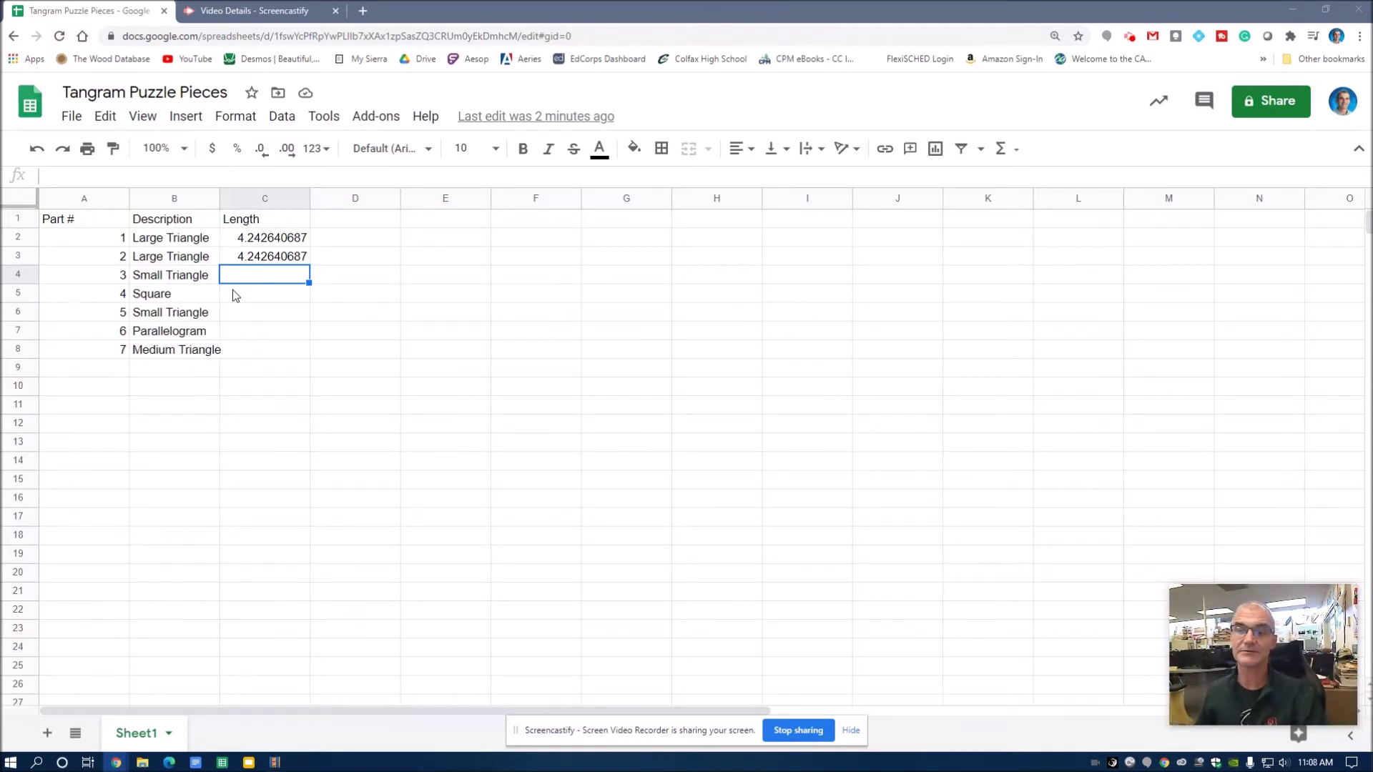
Calculate the first small triangle's length in C4 with the formula =3/SQRT(2)
click(255, 280)
double_click(256, 280)
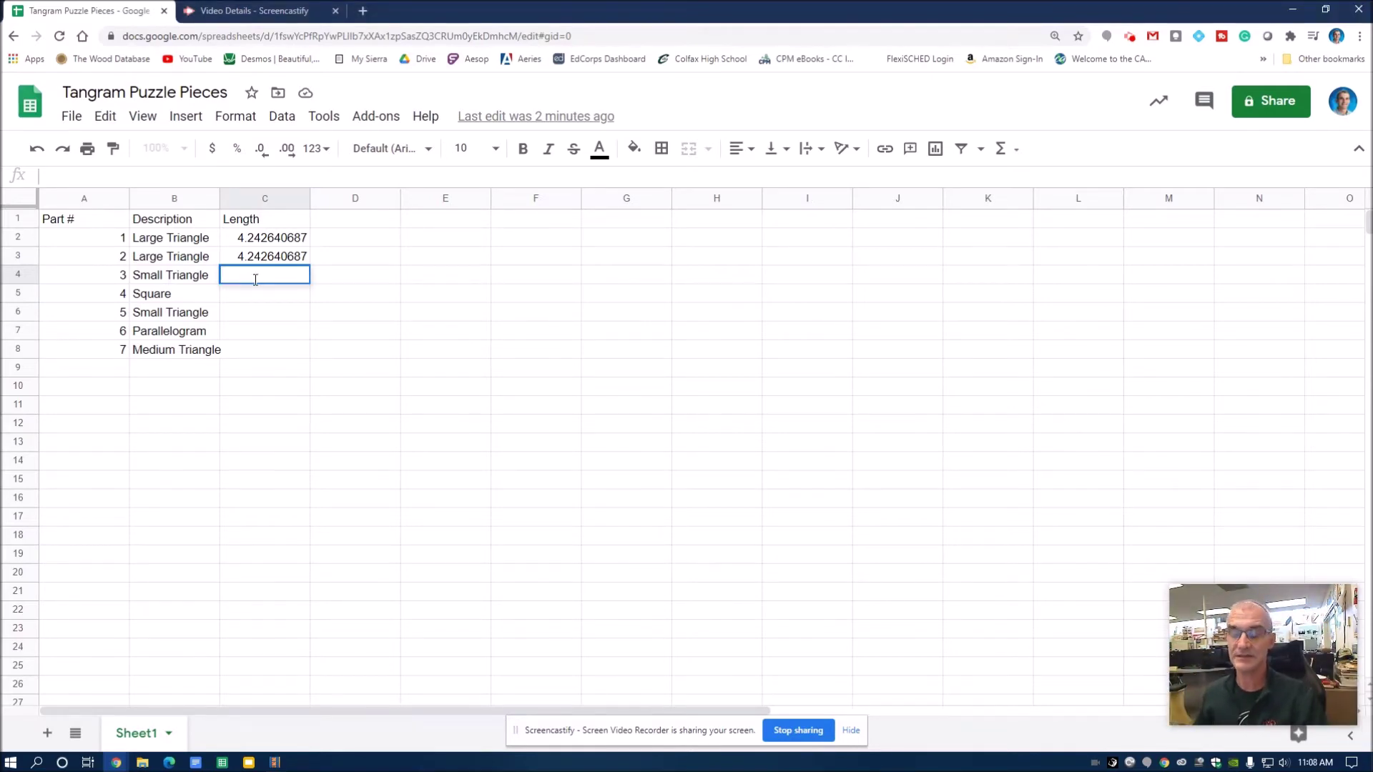
text(=3)
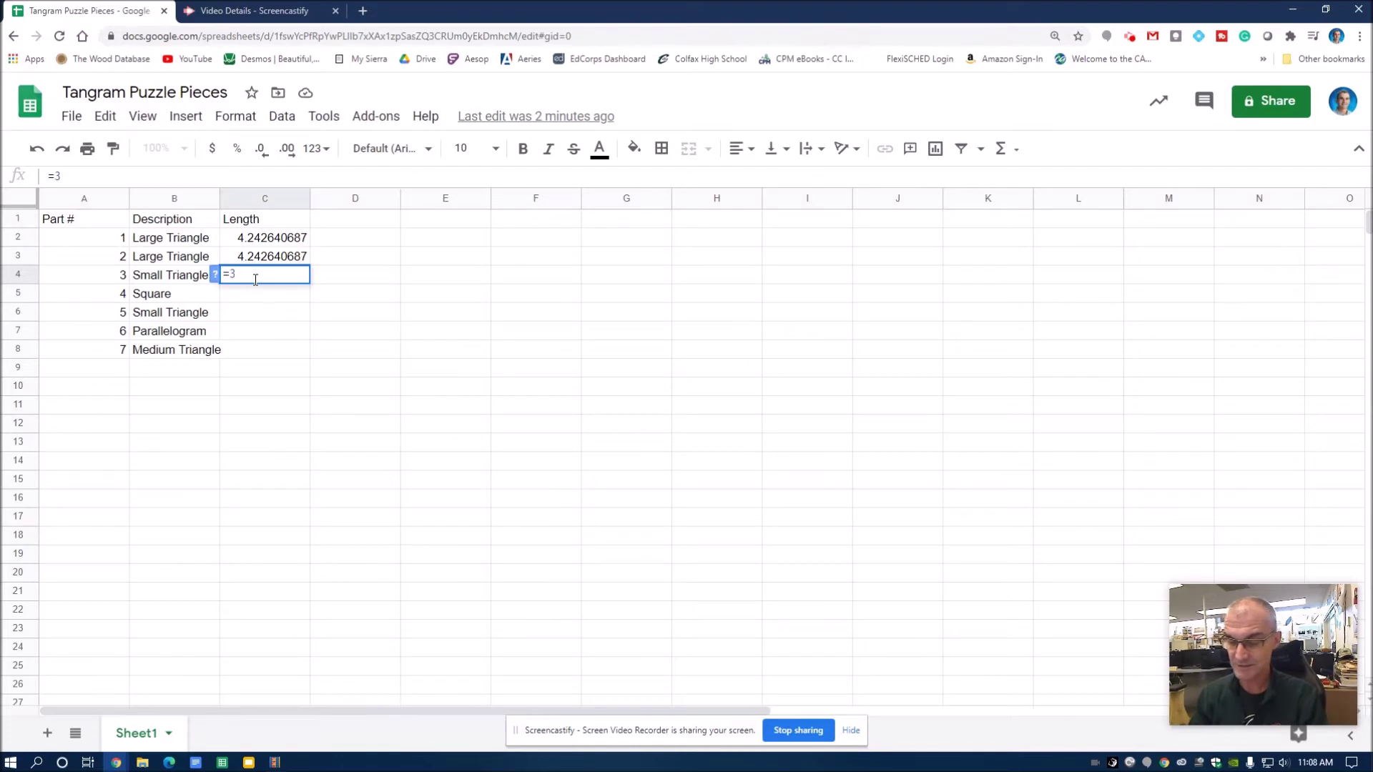
text(/)
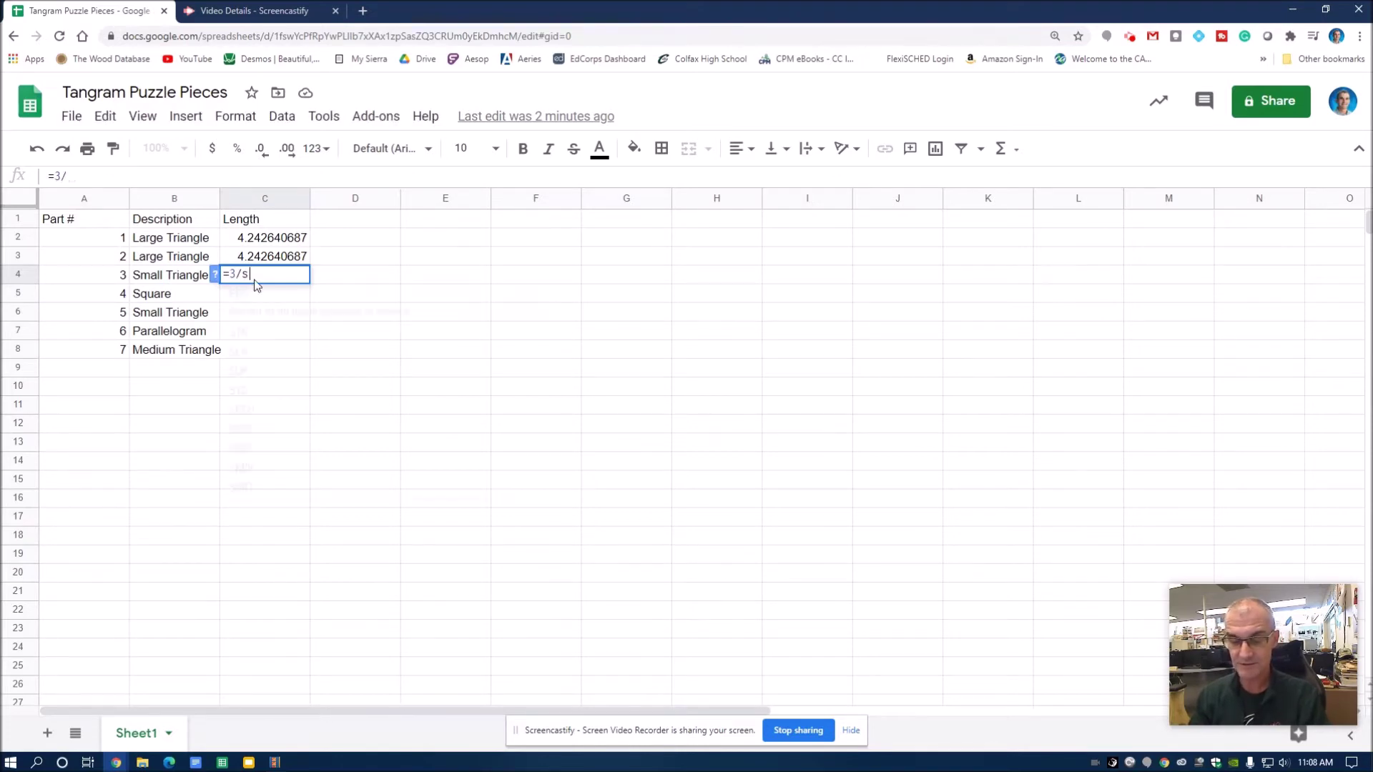
text(sq)
click(285, 298)
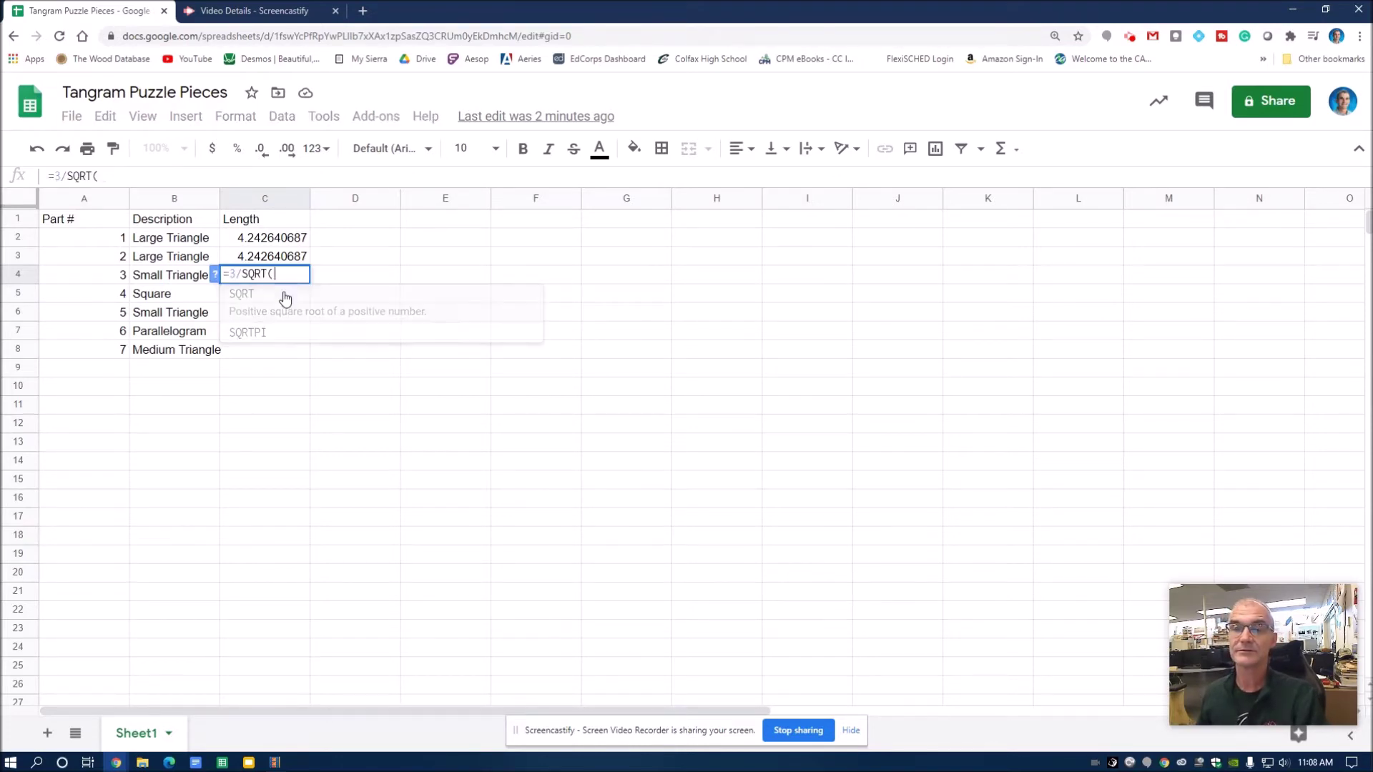
text(2)
key(Return)
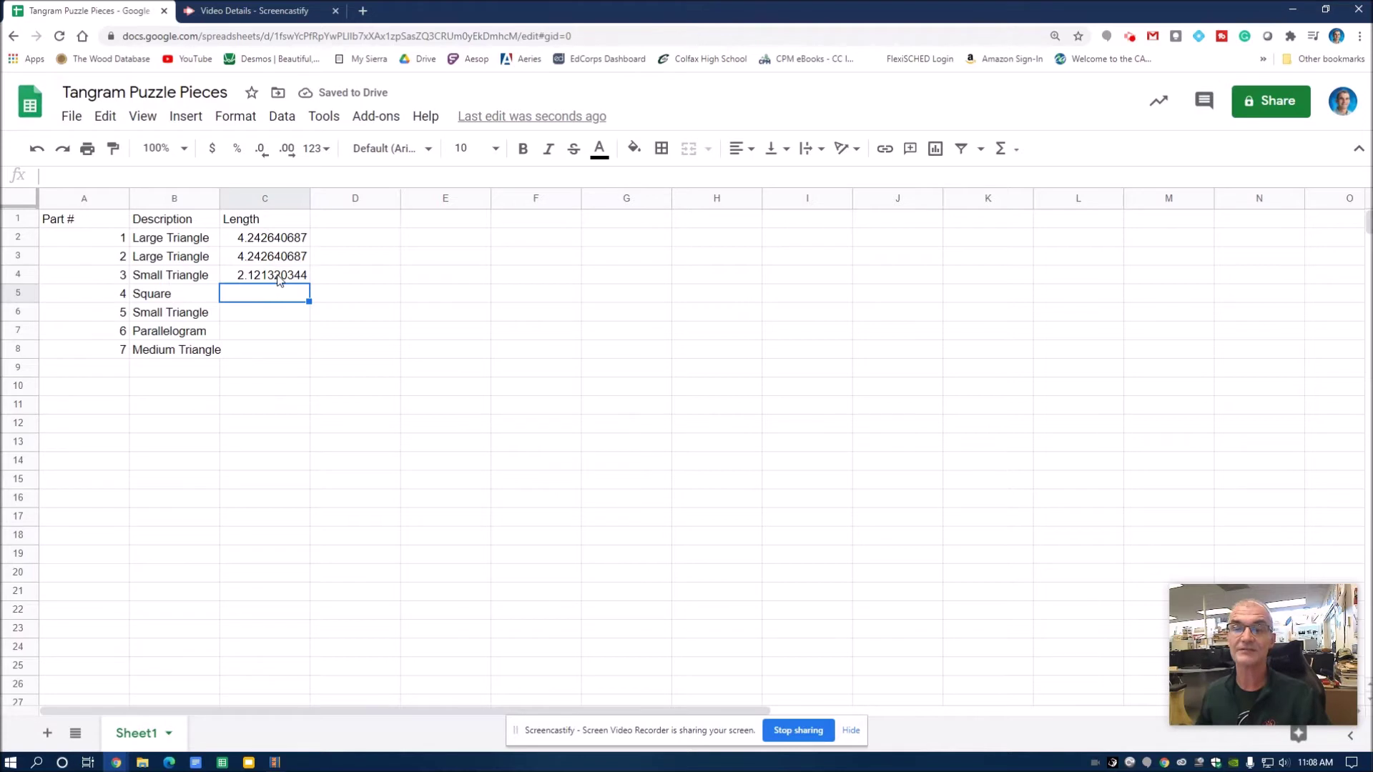
Set the second small triangle's length in C6 equal to the first one's with the formula =C4
double_click(234, 313)
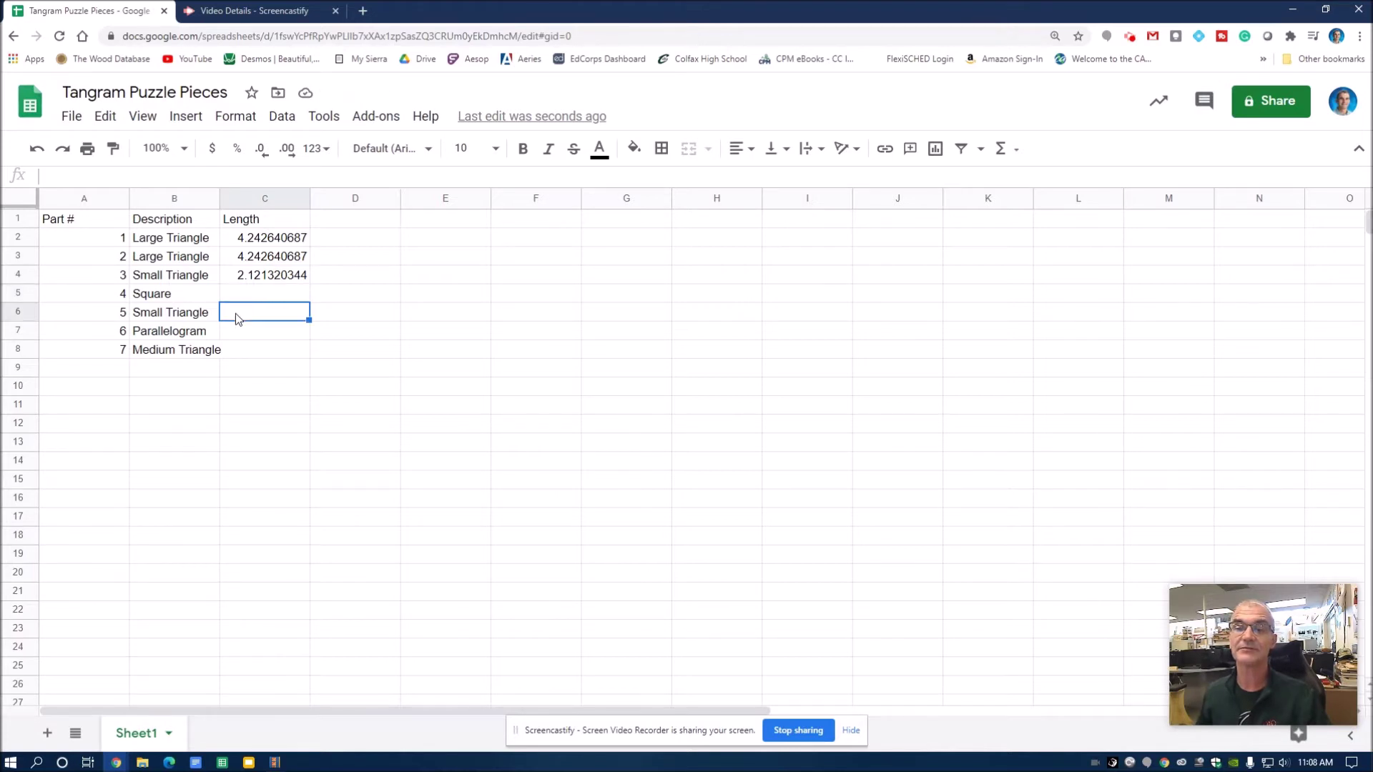
text(=)
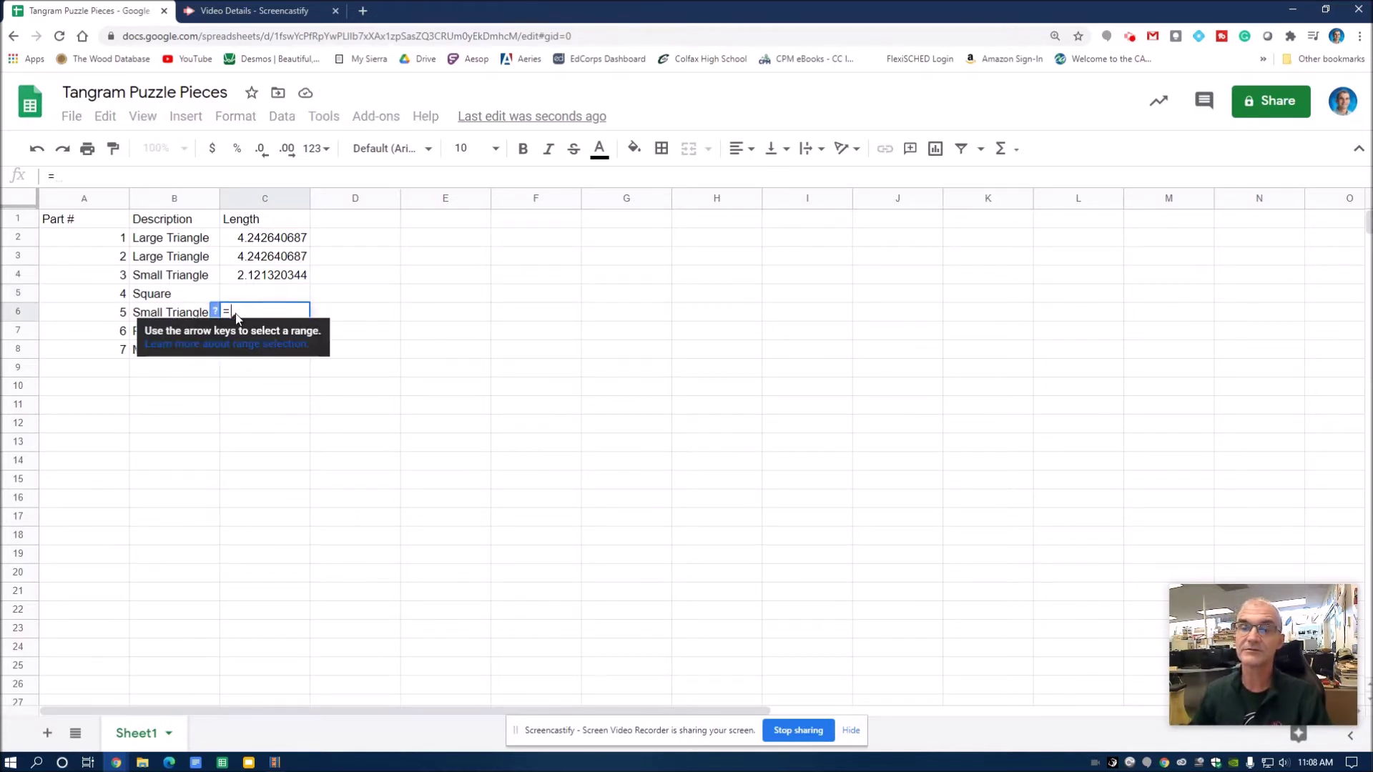
click(226, 275)
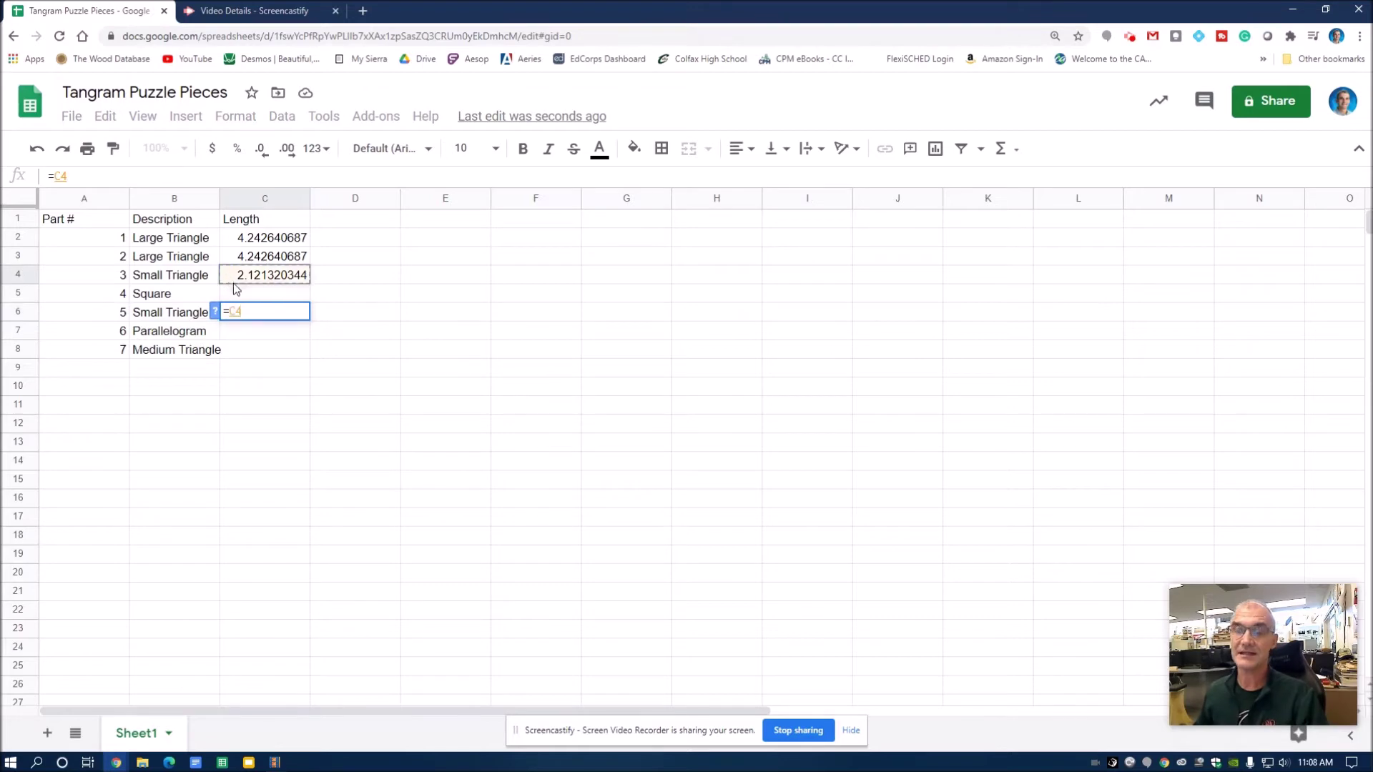
key(Return)
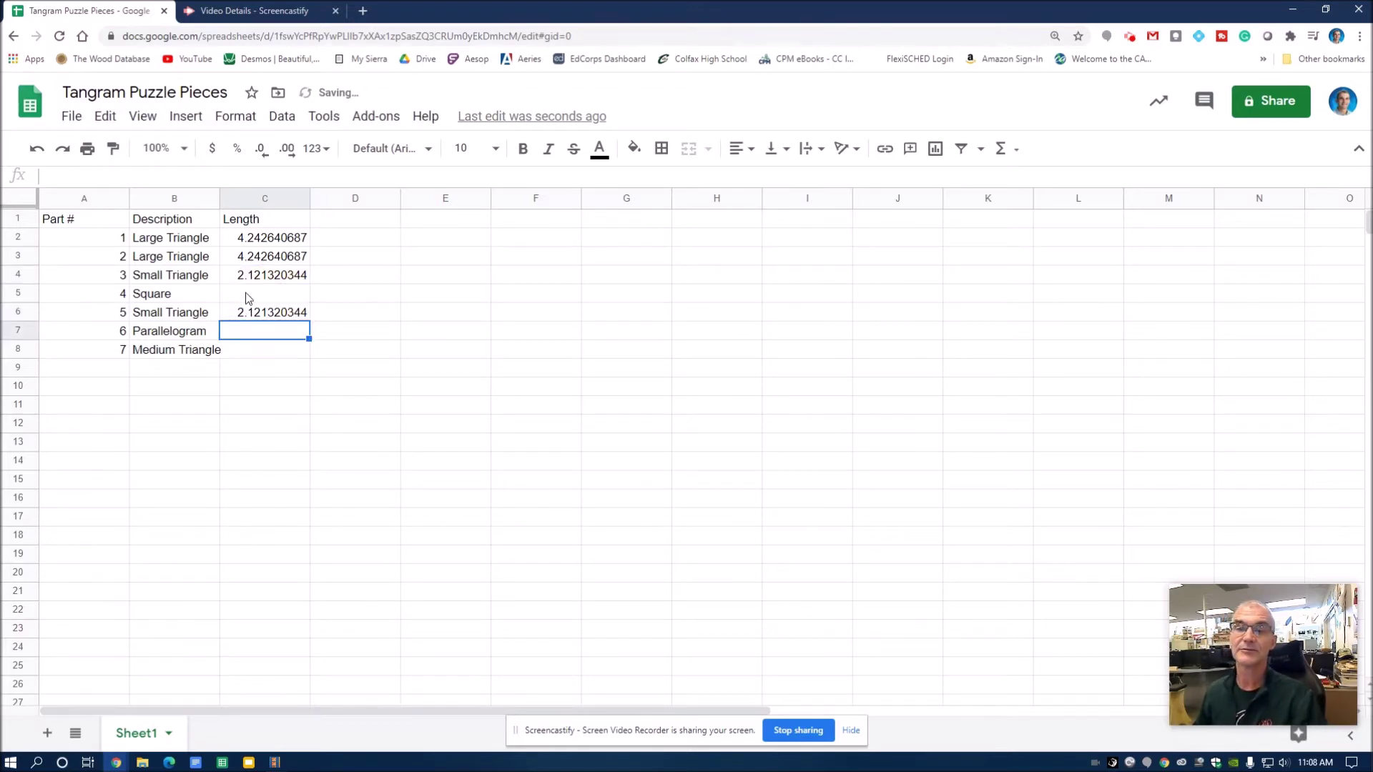
Set the square's length in C5 equal to the first small triangle's with the formula =C4
double_click(247, 293)
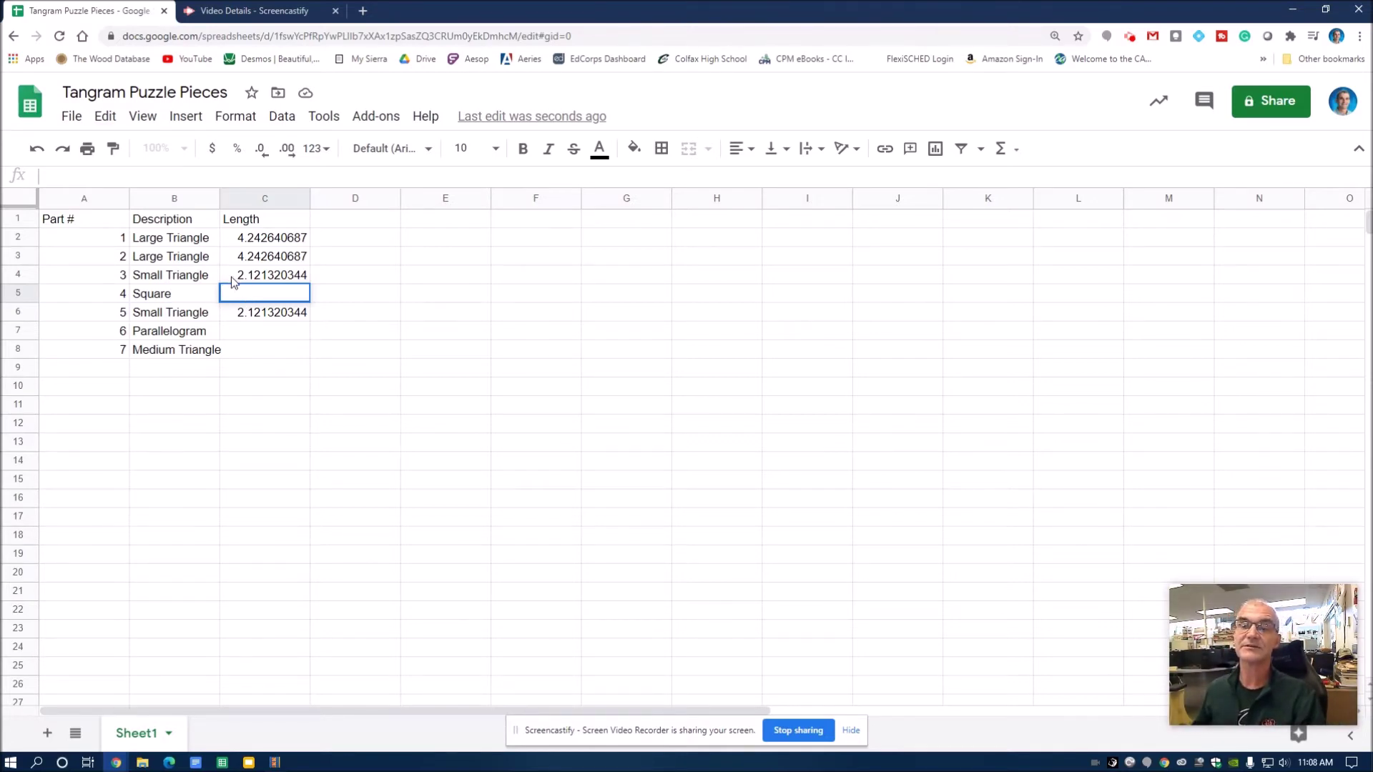
text(=)
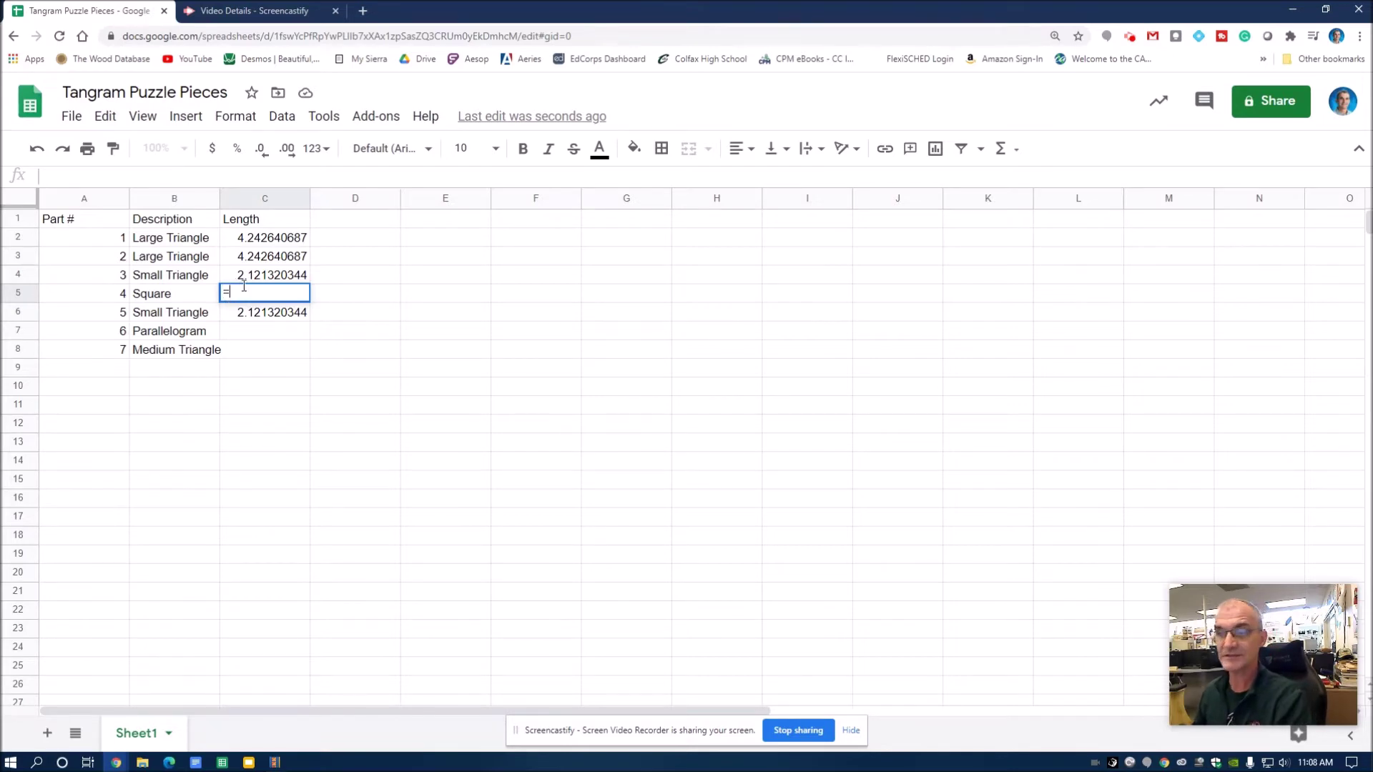
click(243, 277)
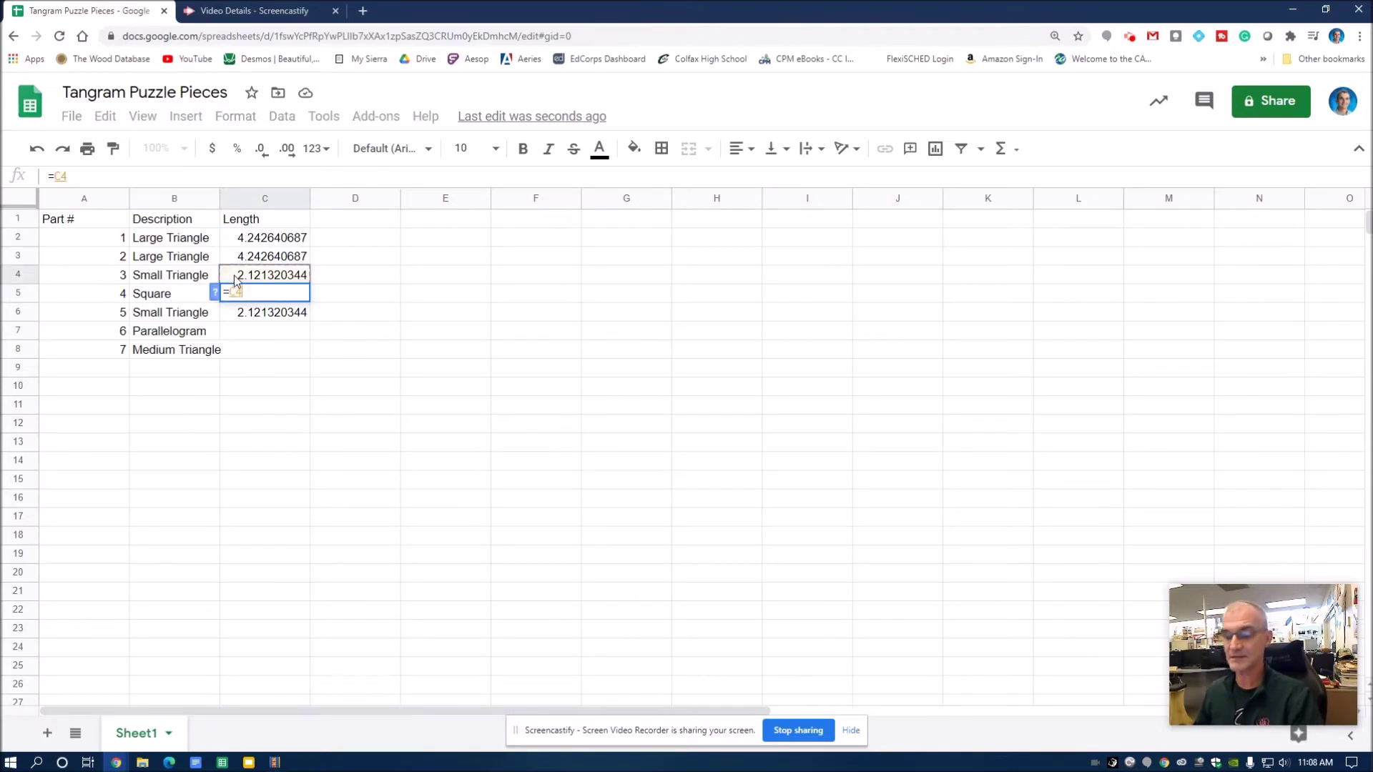
key(Return)
Enter a length of 3 for both the parallelogram in C7 and the medium triangle in C8
double_click(256, 331)
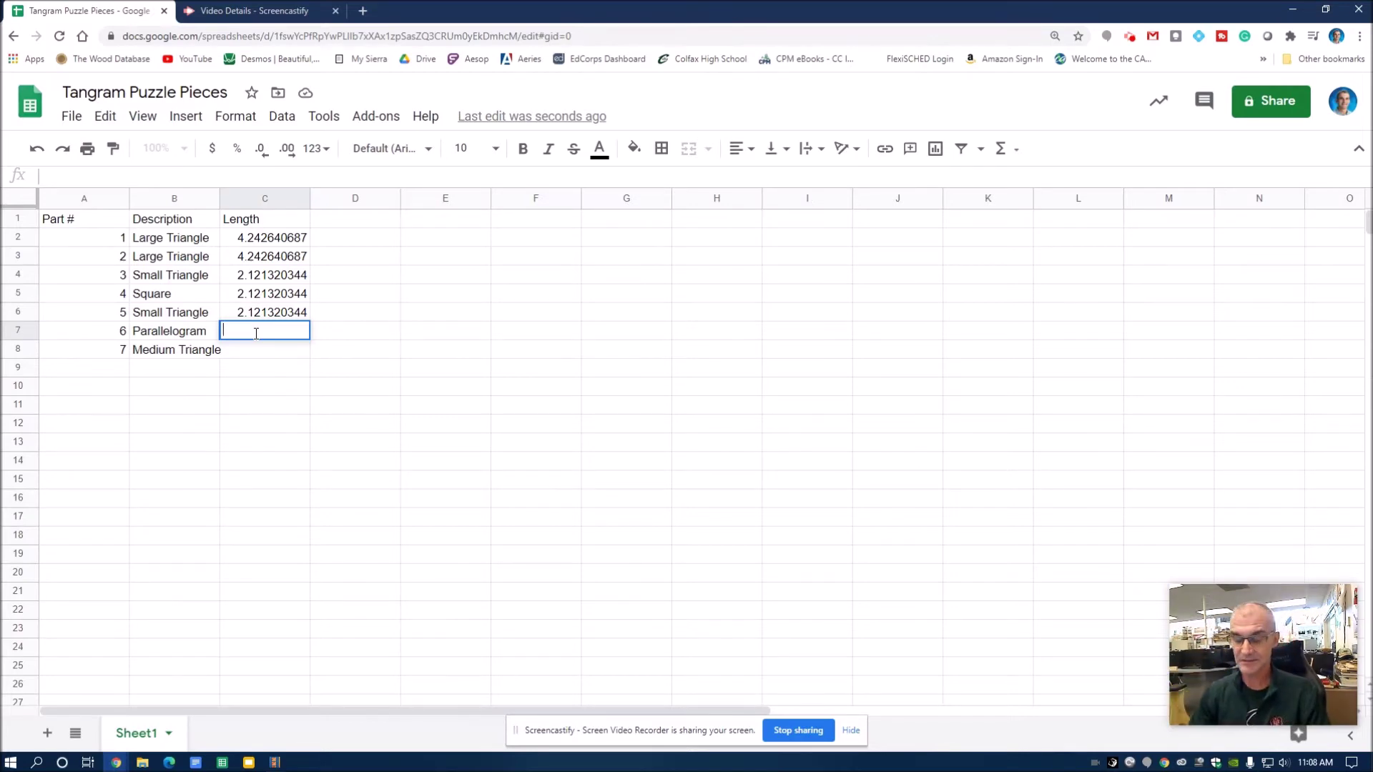
text(3)
key(Return)
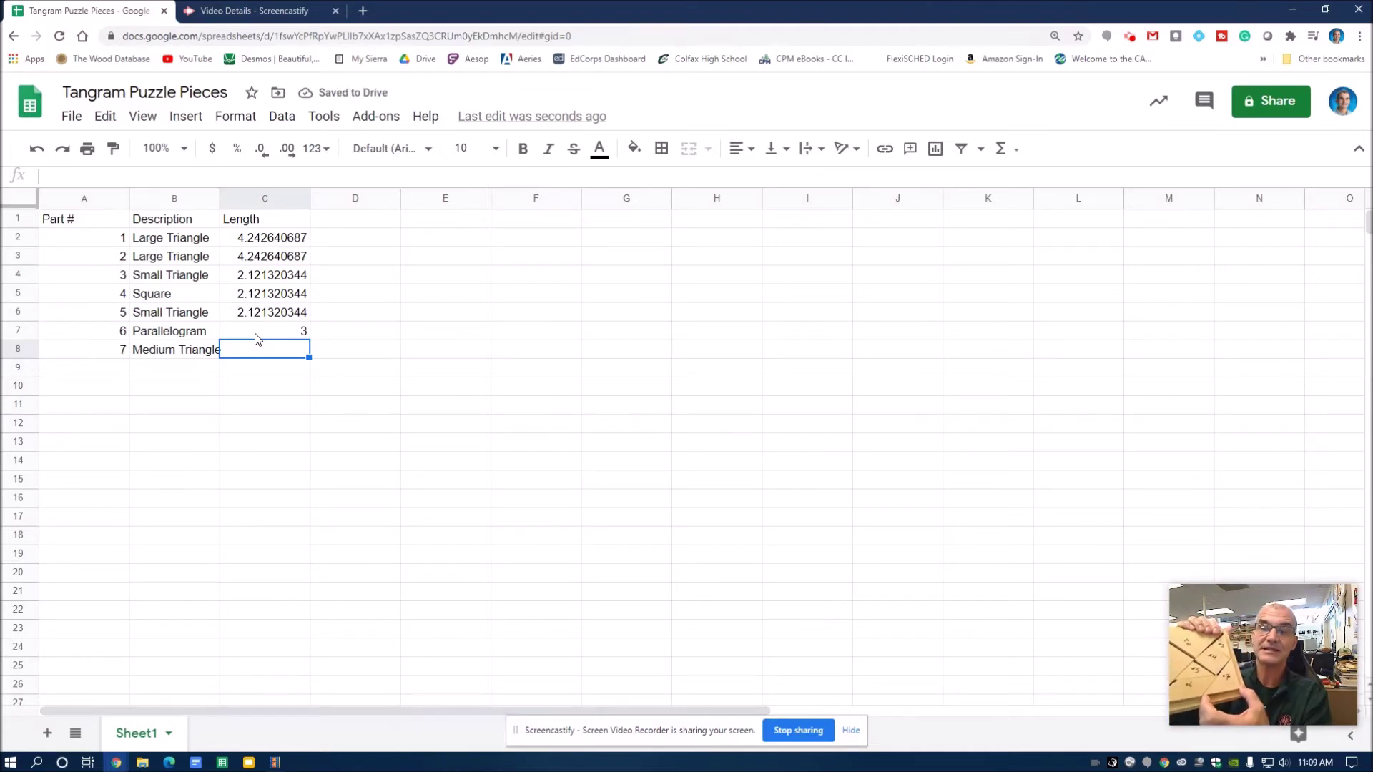
text(3)
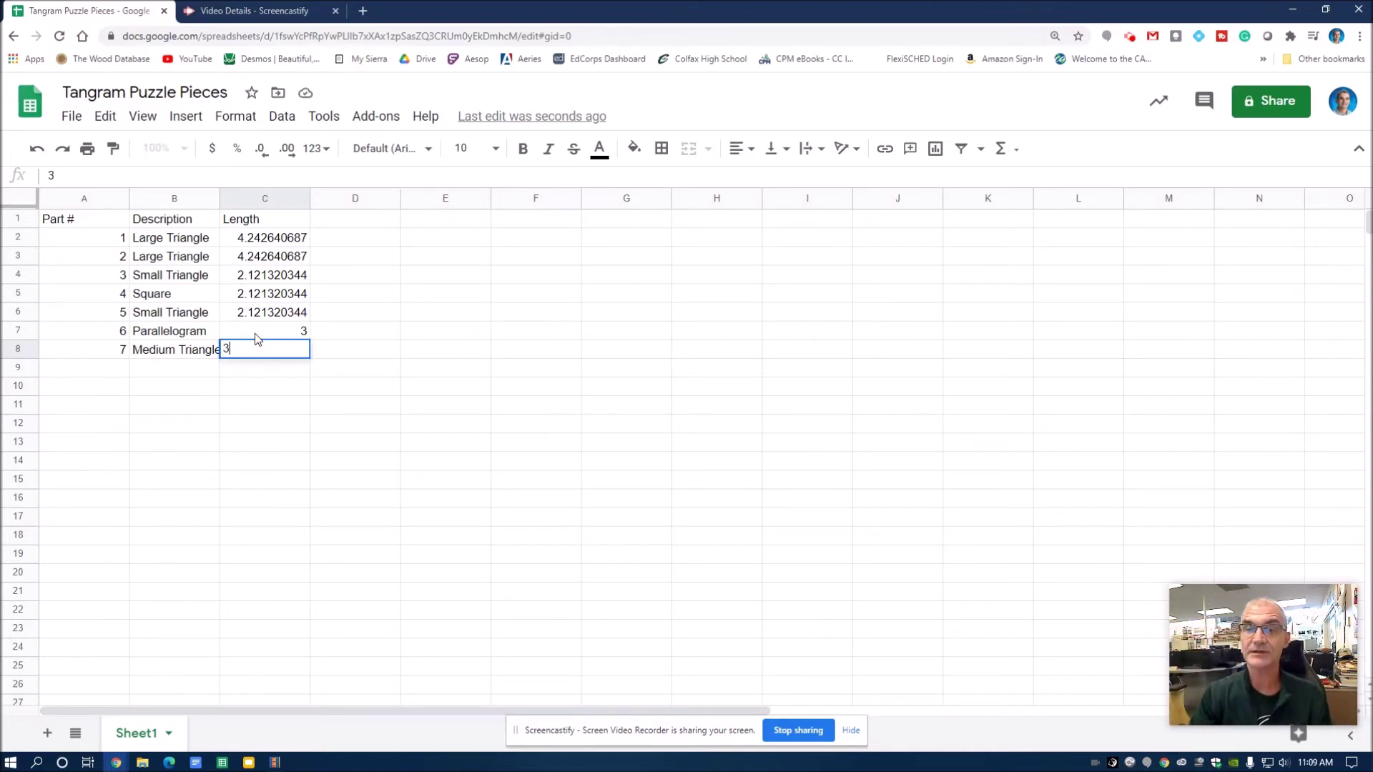
key(Return)
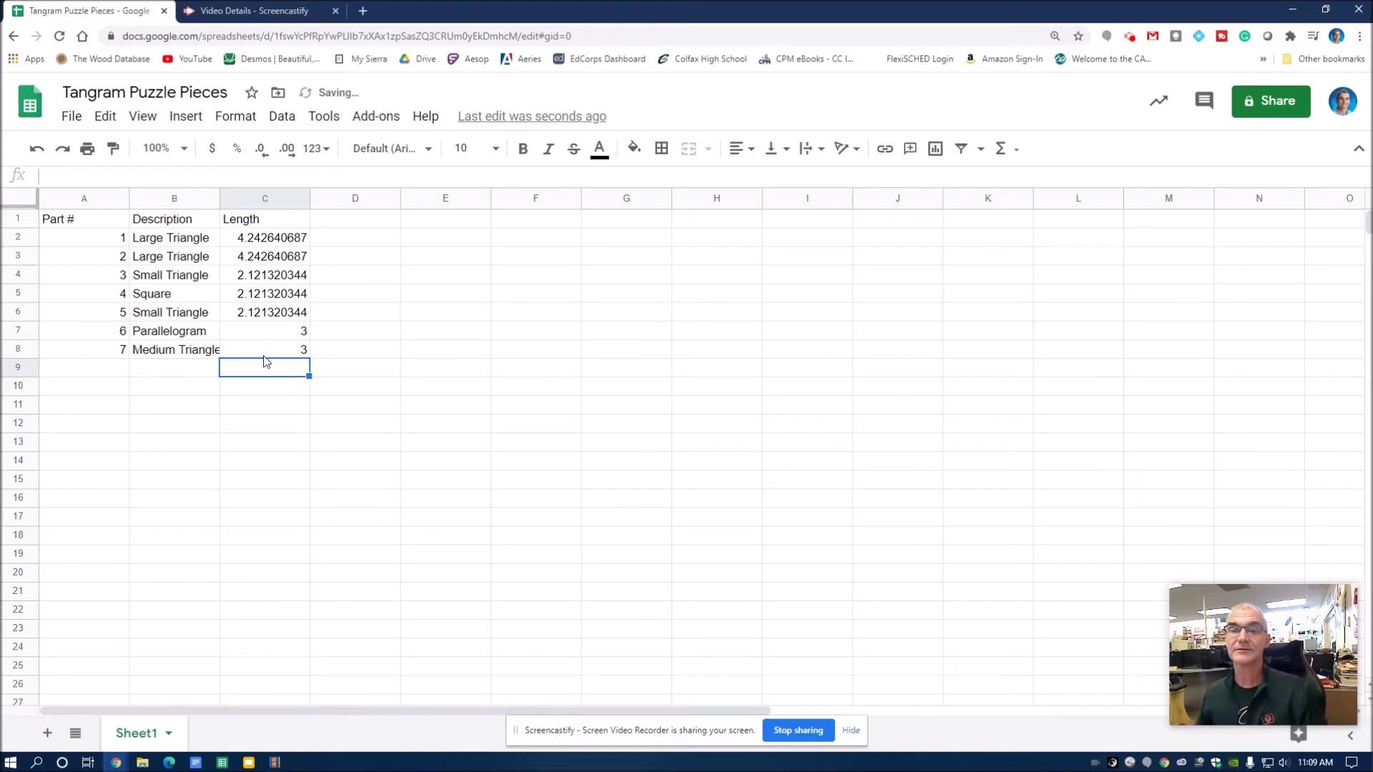
Center the contents of the range A1:L11 horizontally and make the header row 1 bold
click(48, 224)
drag(48, 224, 1100, 419)
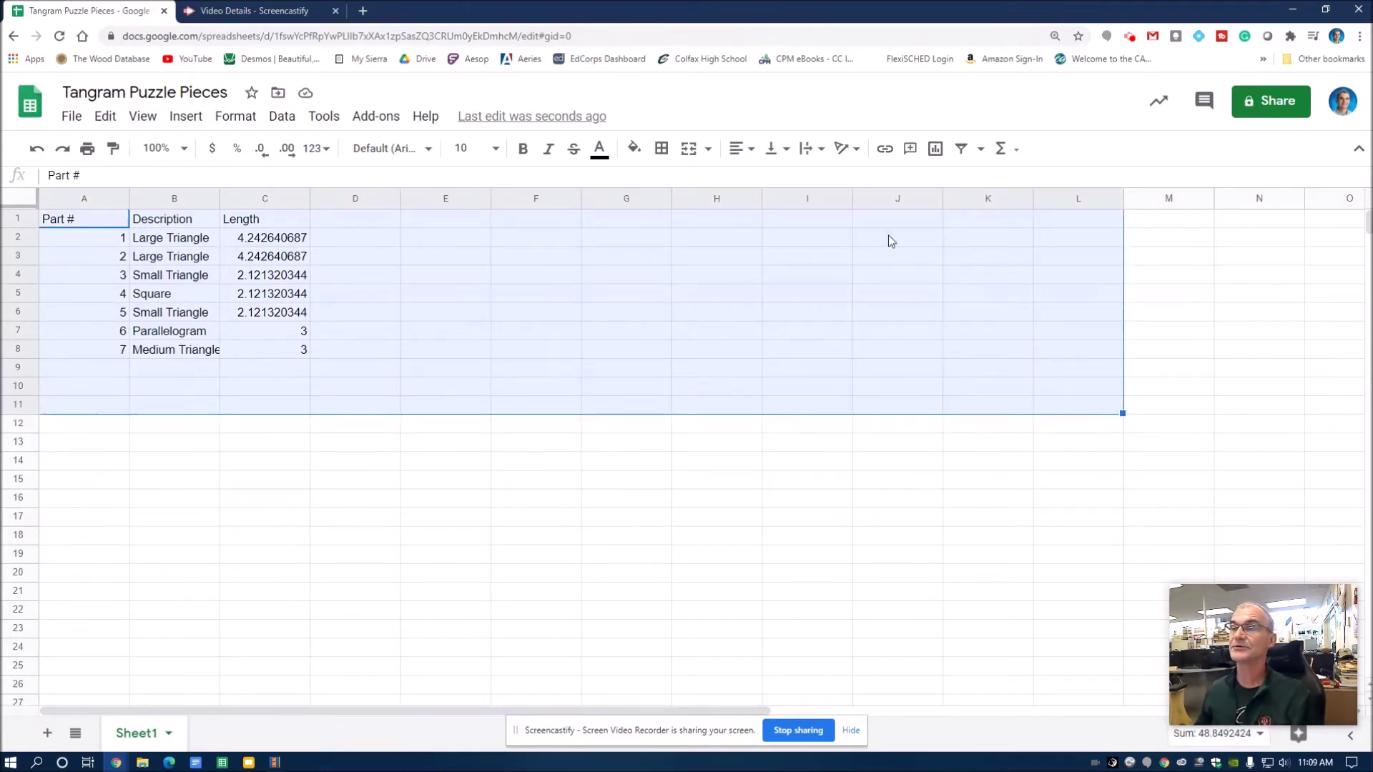
click(753, 153)
click(761, 178)
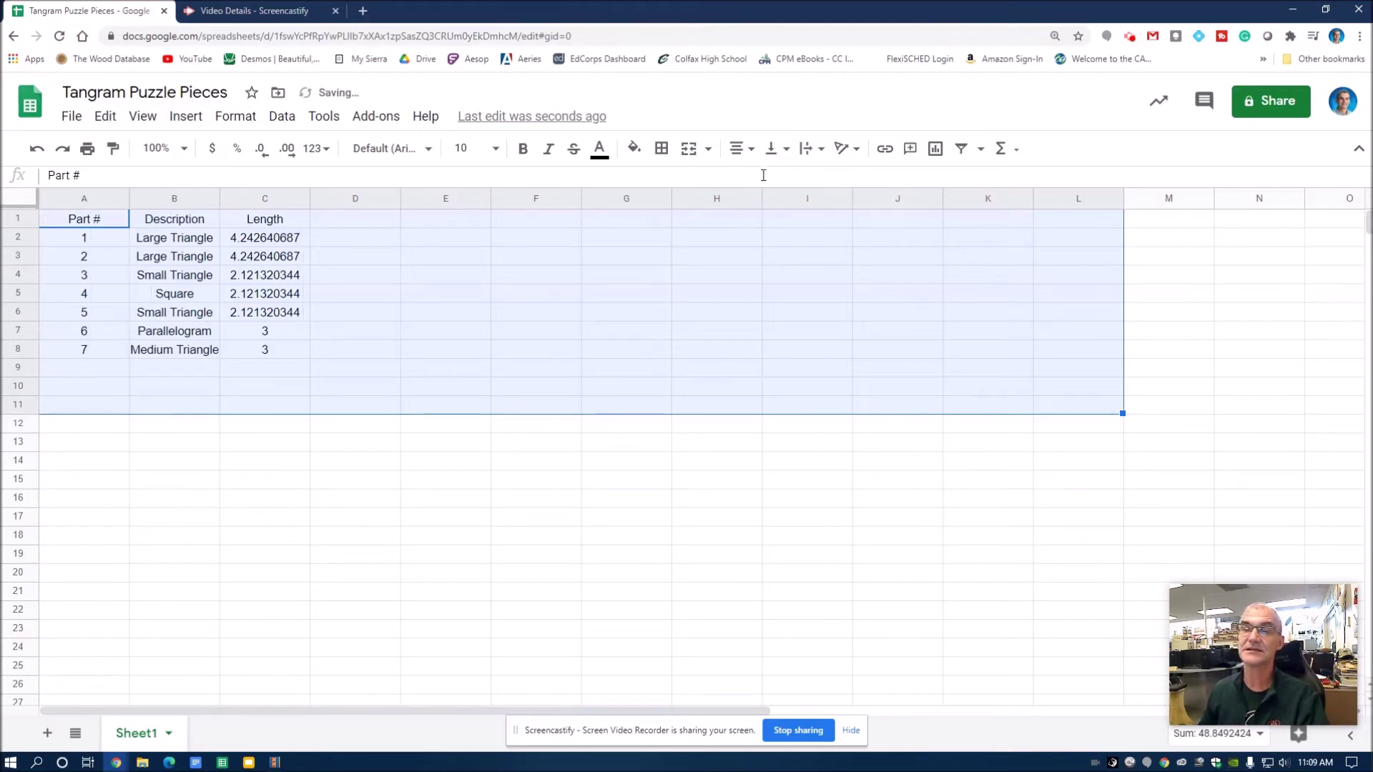
click(18, 215)
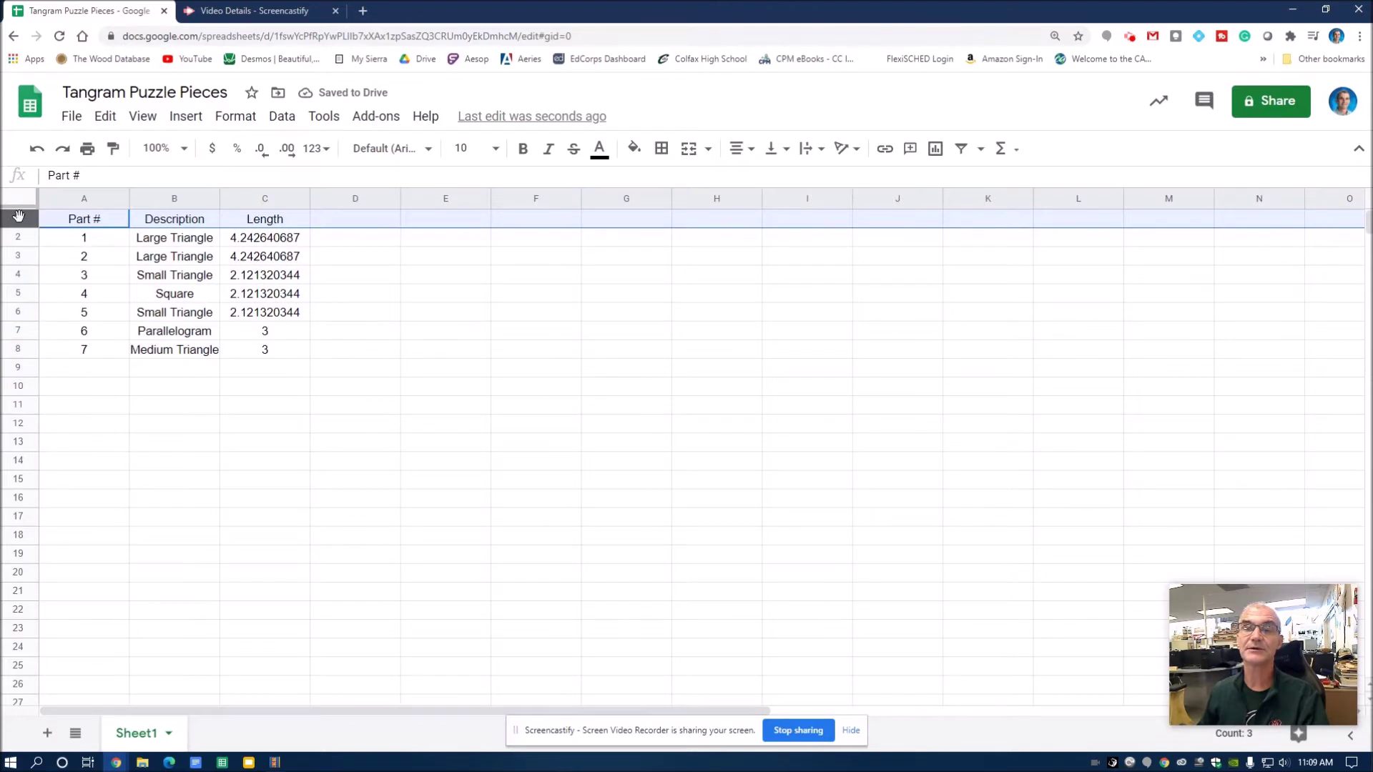
click(524, 148)
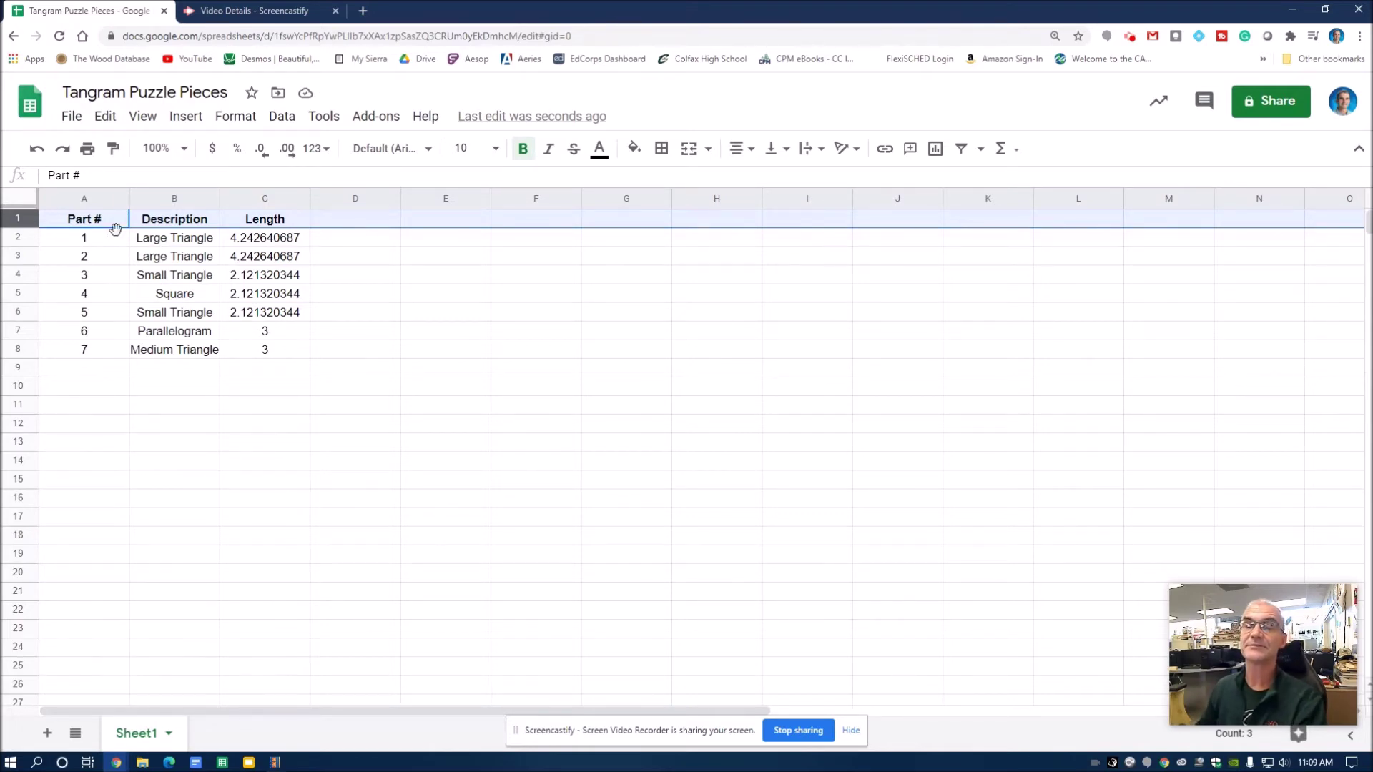
Enter the header "Height" in cell D1
double_click(336, 222)
text(Height)
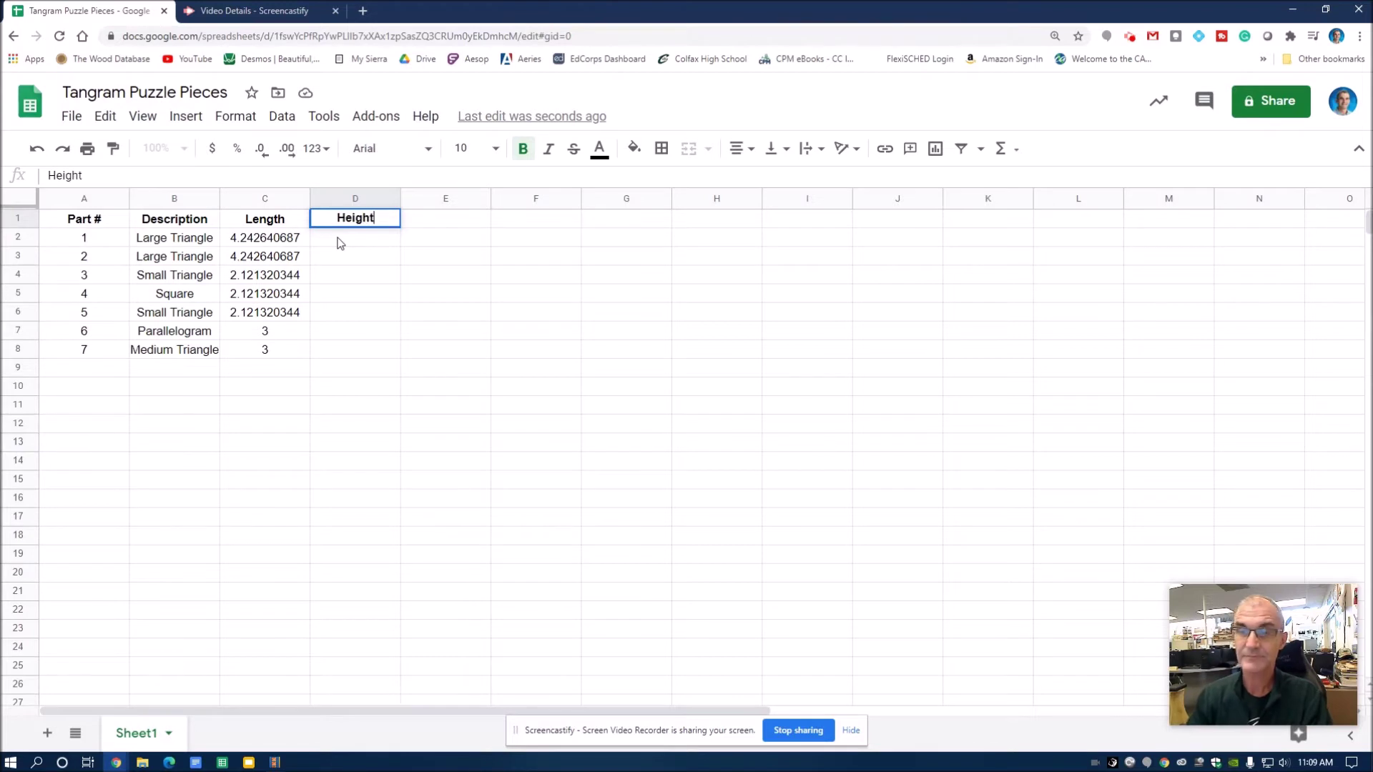
key(Return)
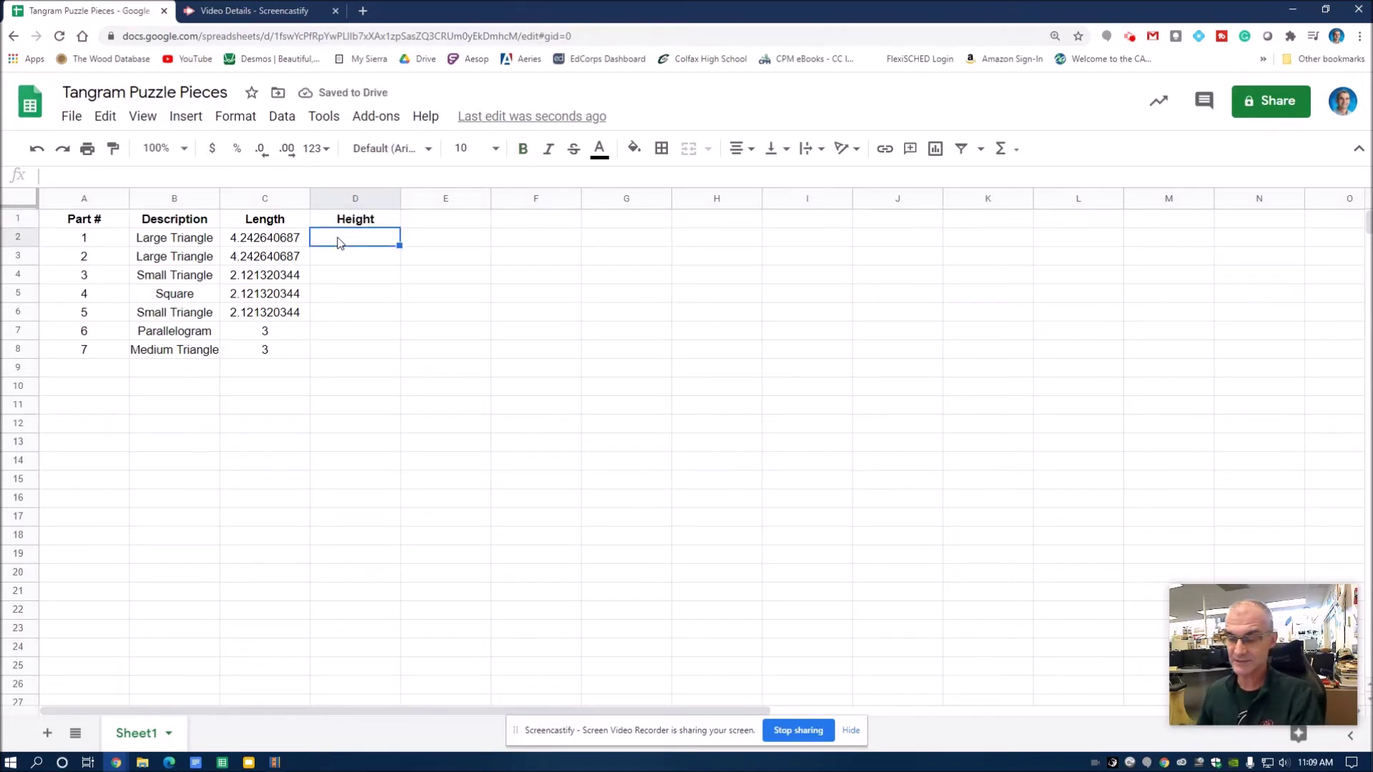
Set the first large triangle's height in D2 to =C2 and accept the suggested autofill for D3 to D8
text(=)
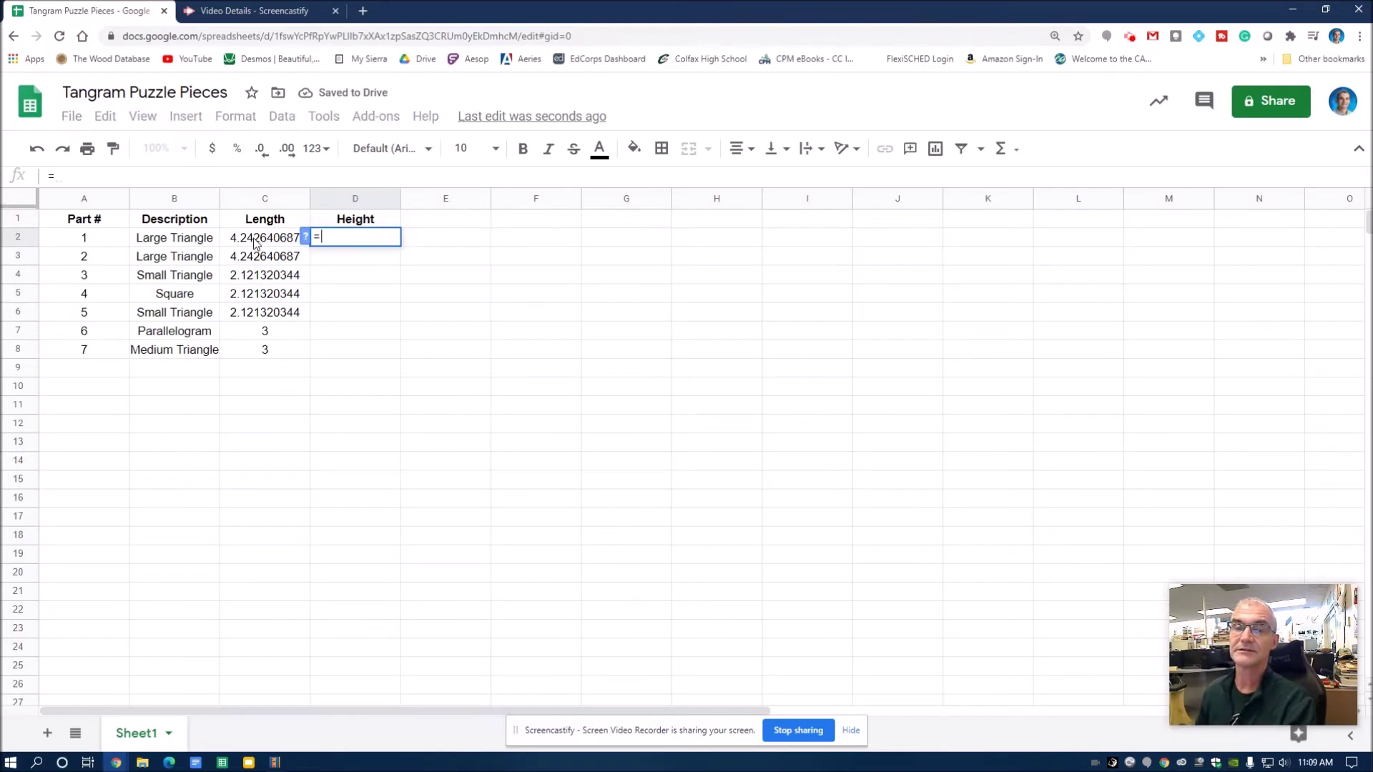
click(255, 243)
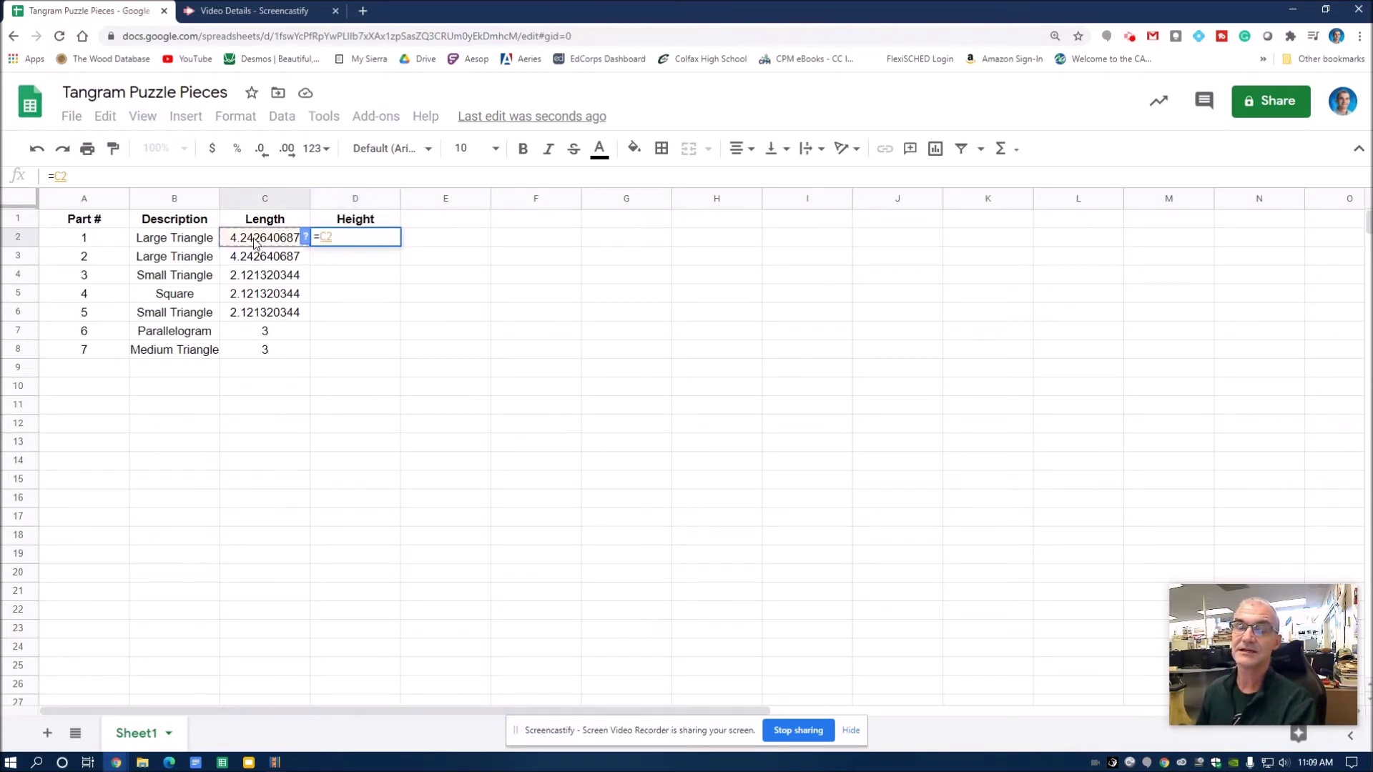
key(Return)
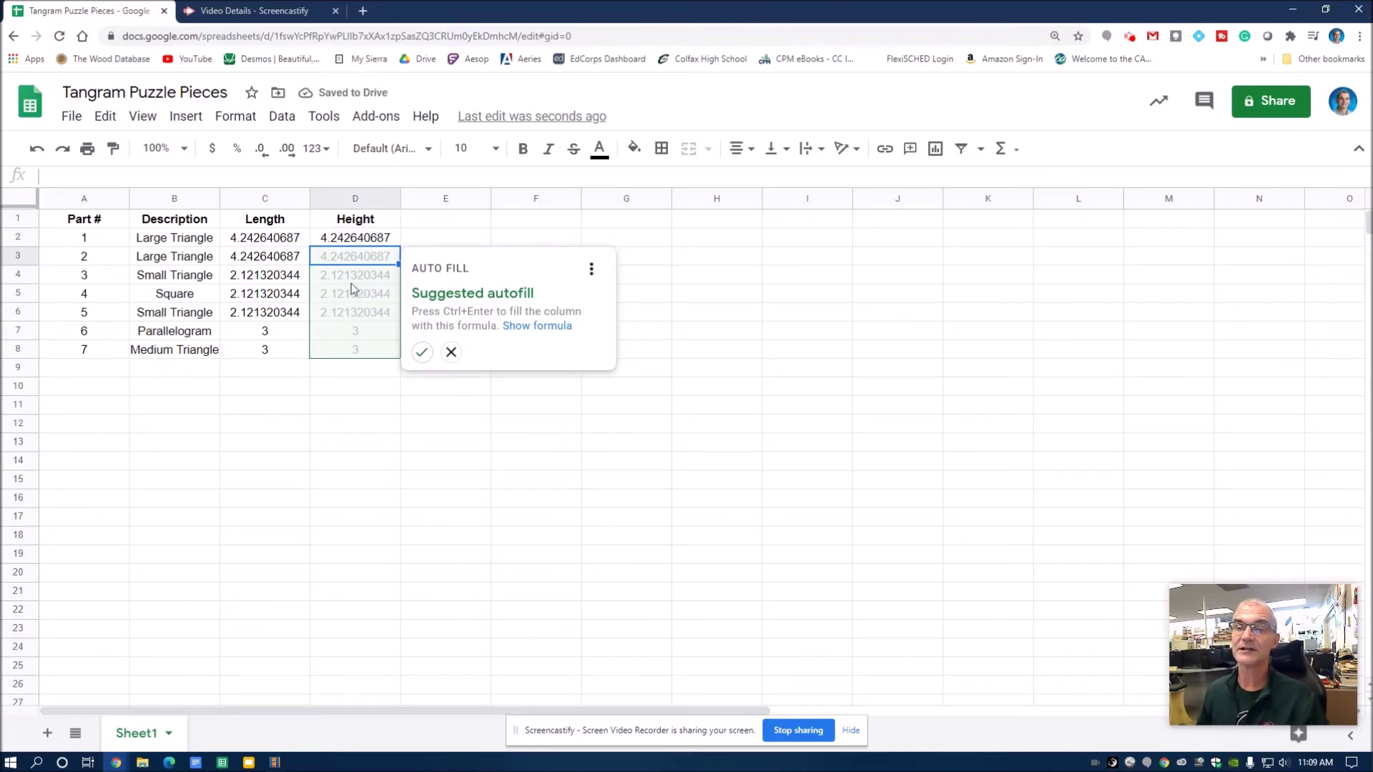
click(422, 353)
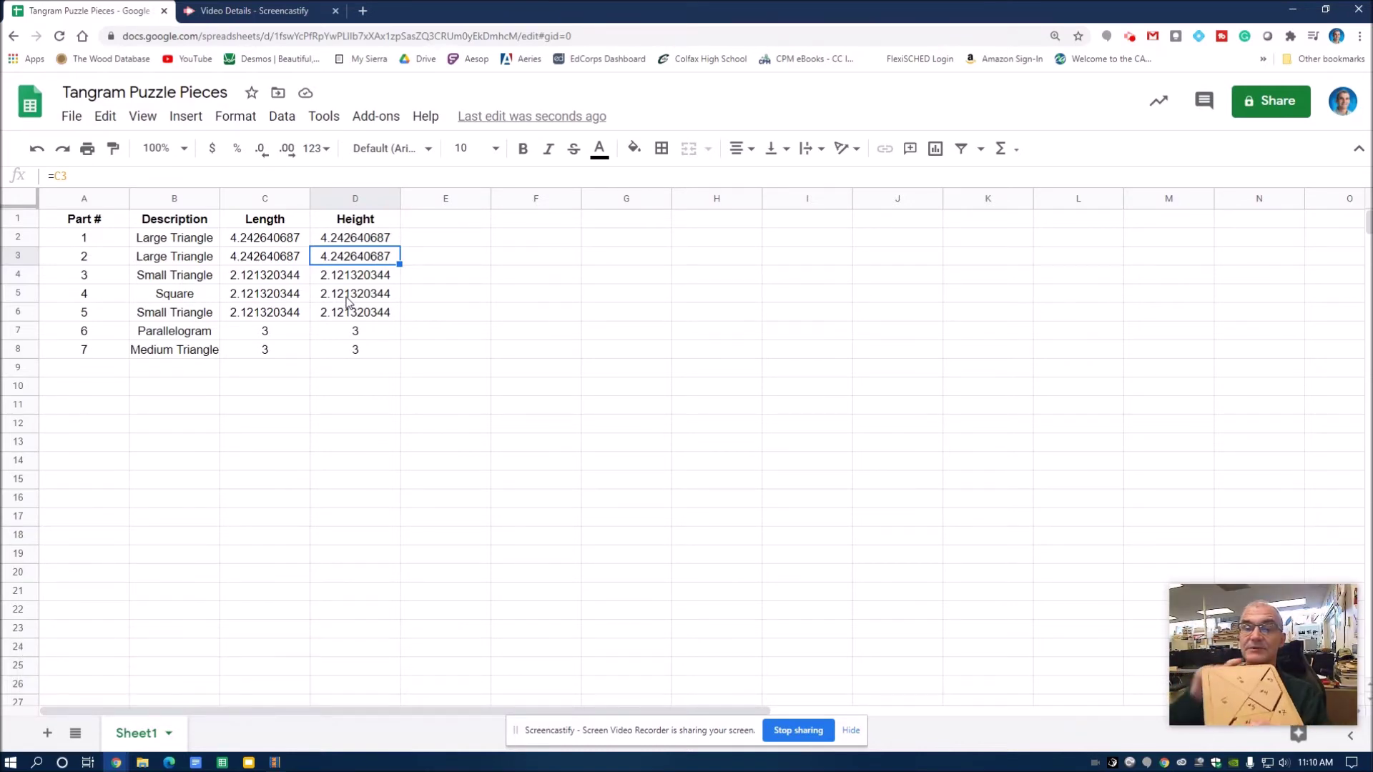
Replace the parallelogram's height formula in D7 with the value 1.5
click(357, 329)
double_click(357, 328)
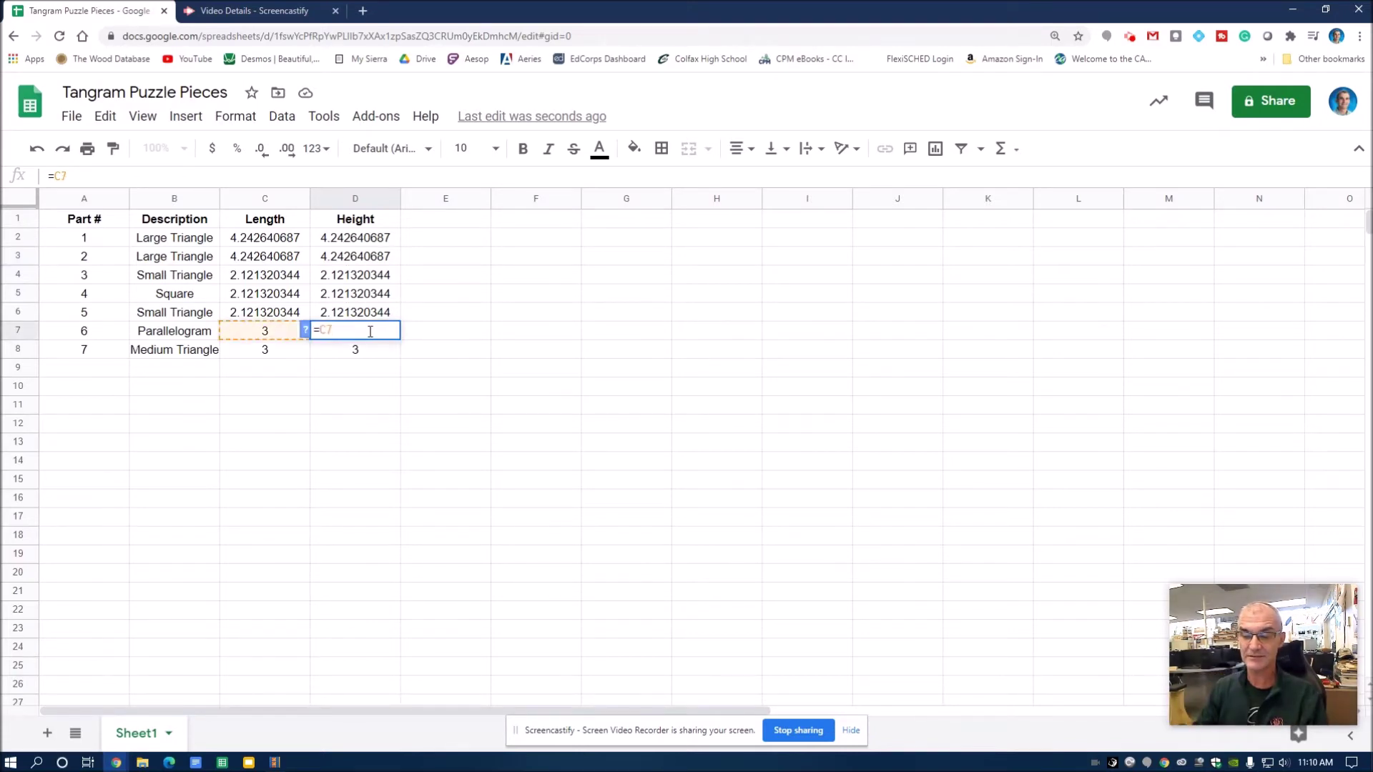
key(BackSpace)
key(BackSpace)
key(BackSpace)
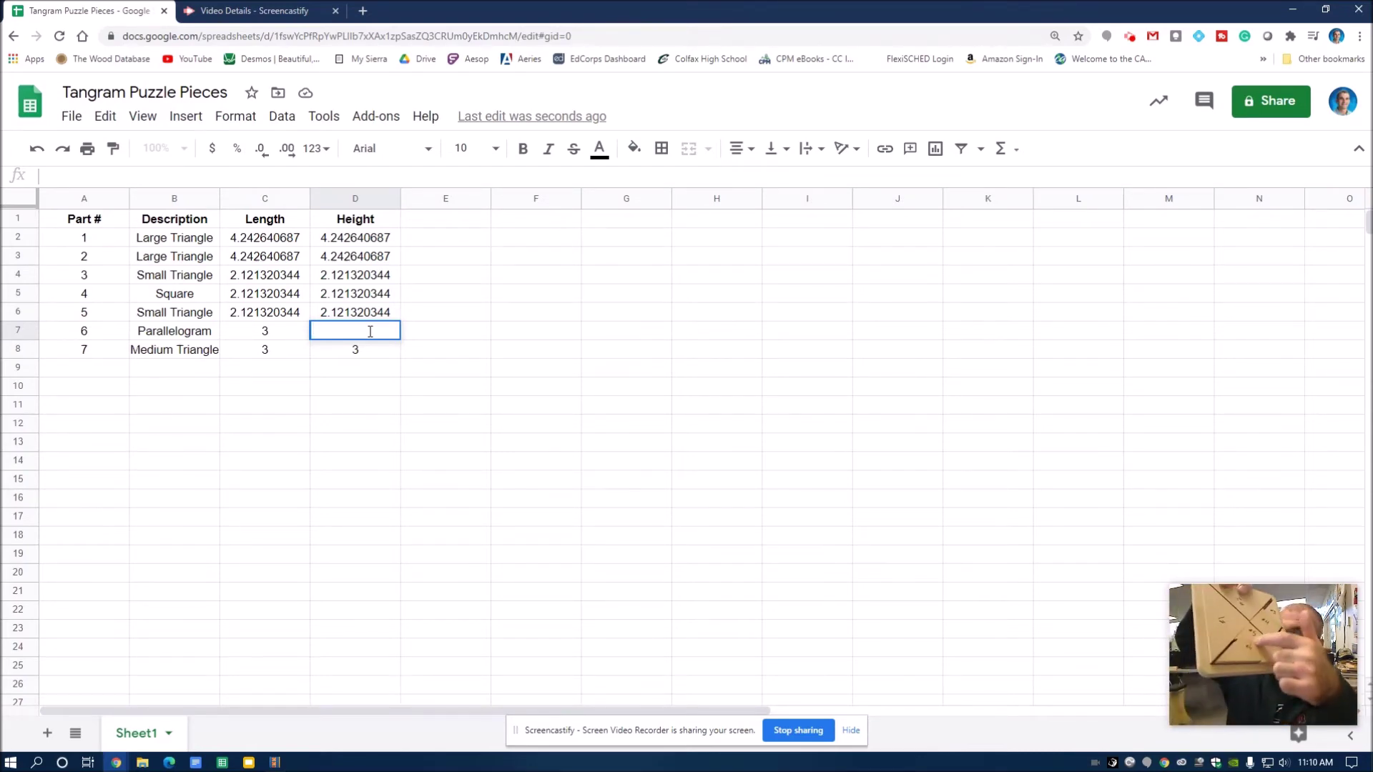
text(1.5)
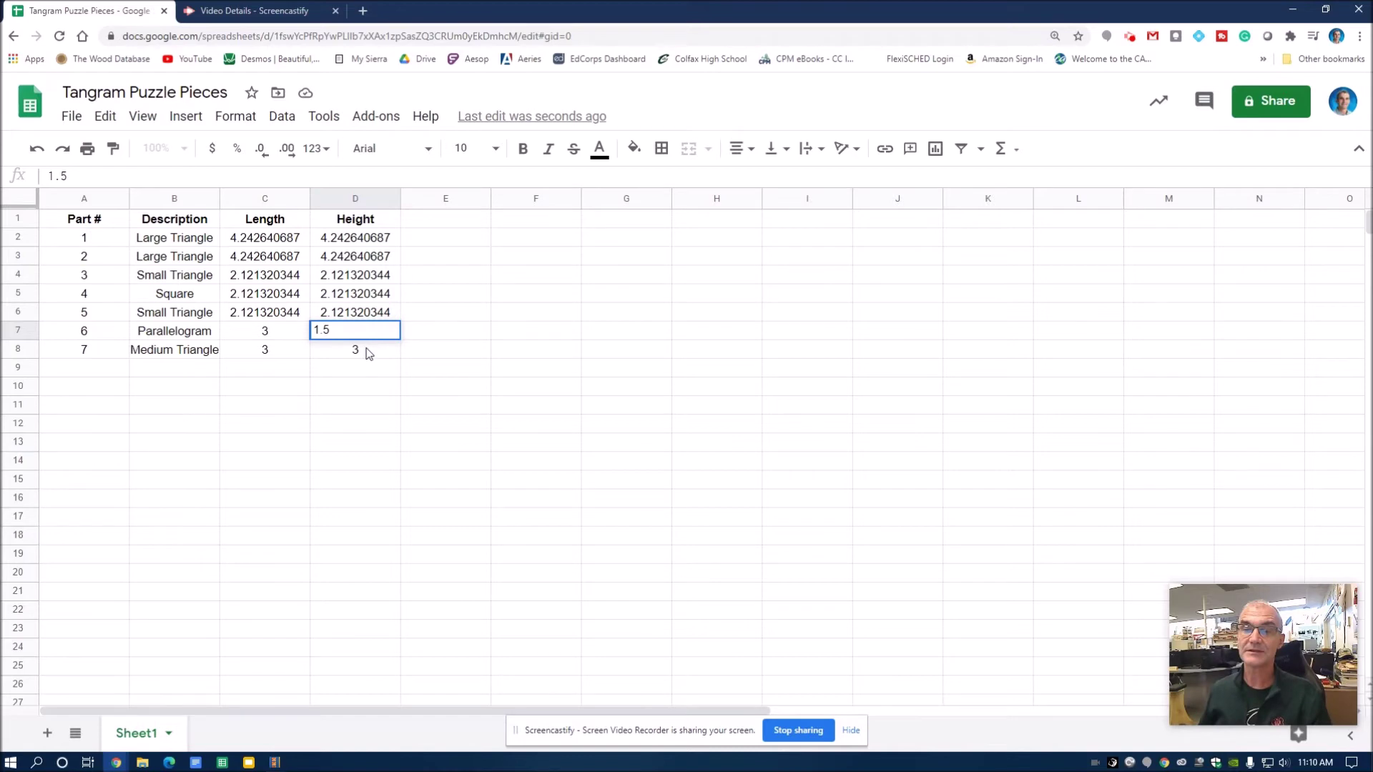
click(369, 352)
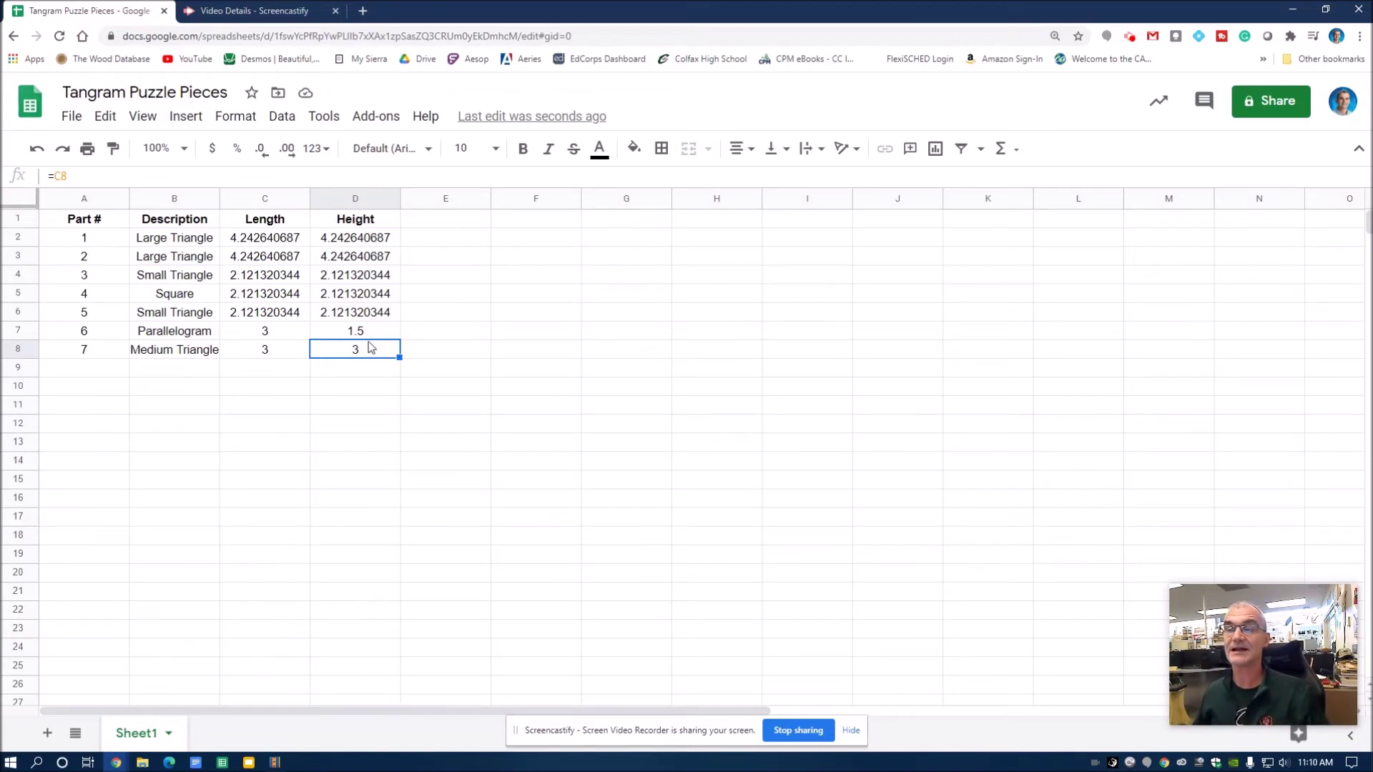
Enter the header "Area" in cell E1
double_click(433, 222)
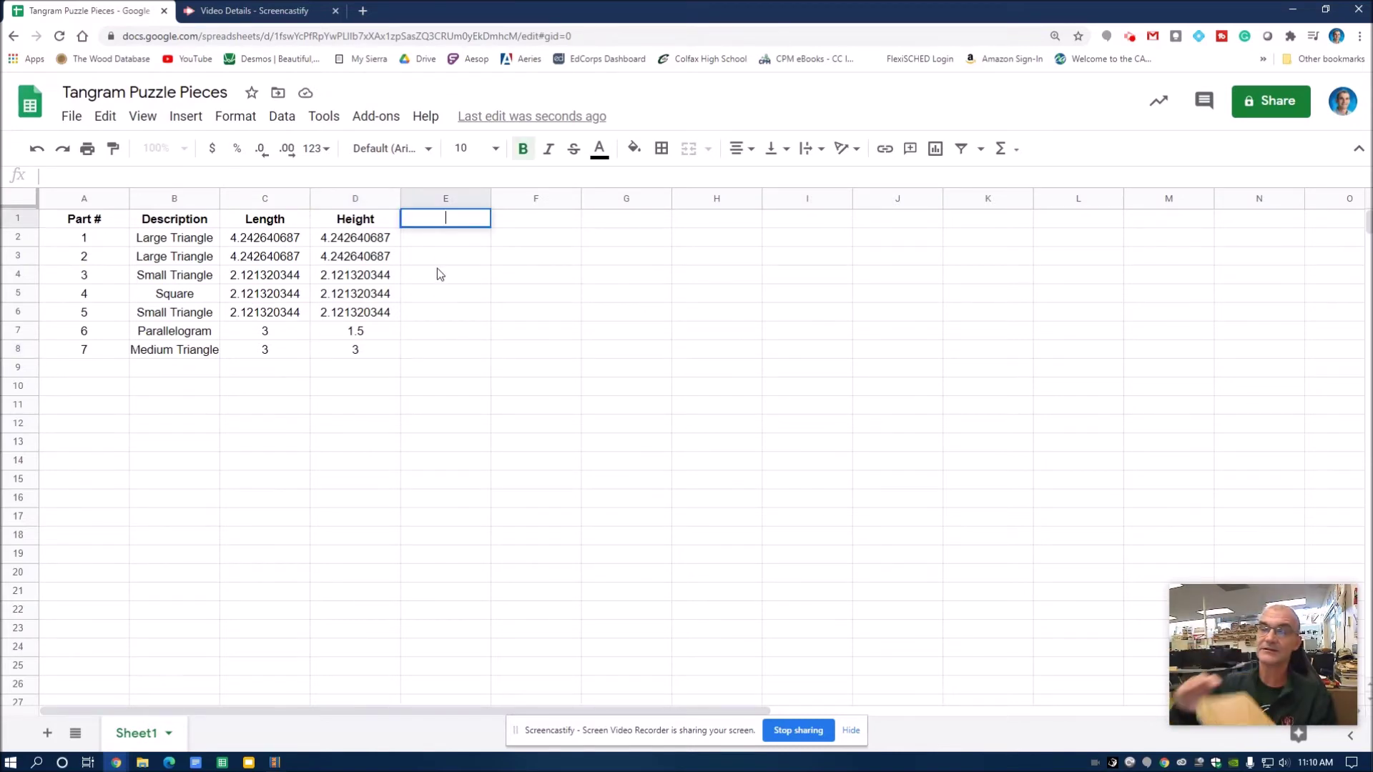
text(Area)
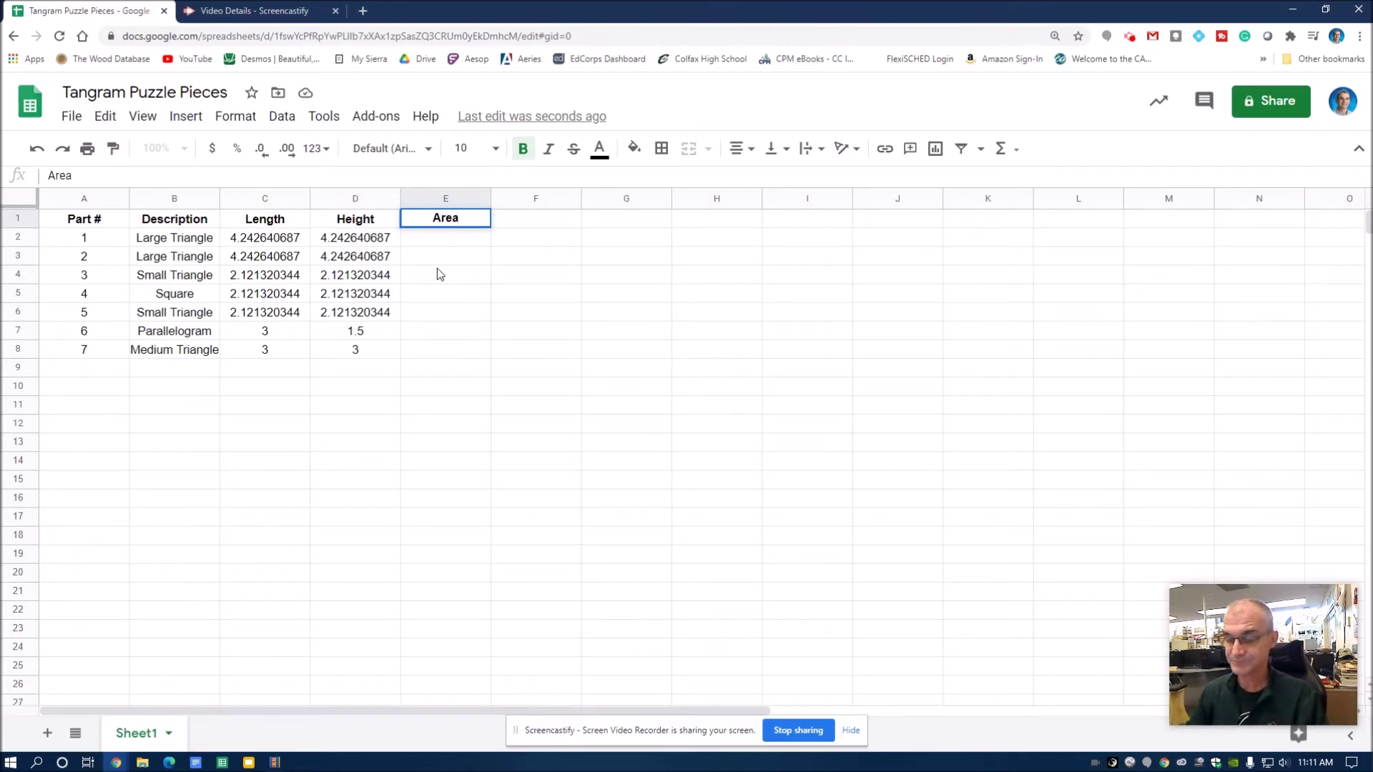
key(Return)
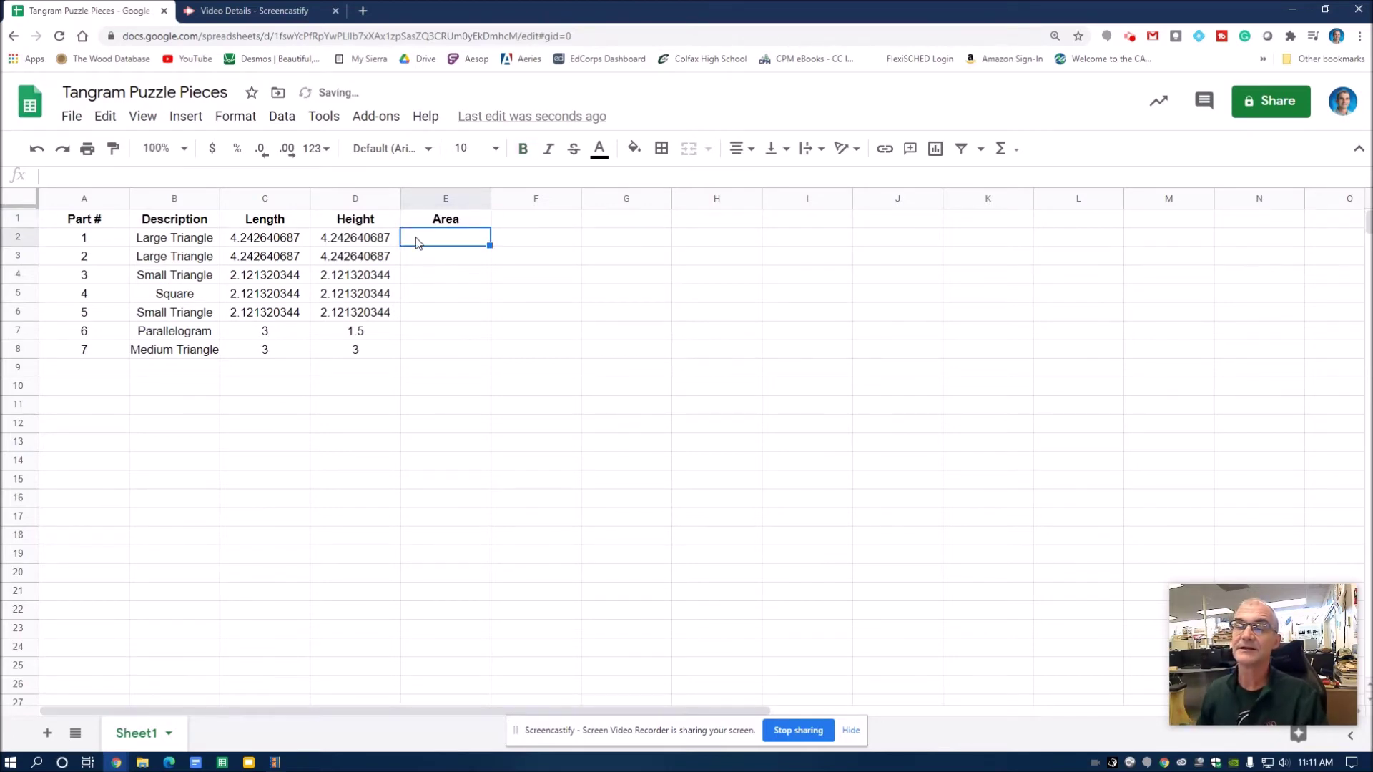
Set the first large triangle's area in E2 to =(C2*D2)/2 and accept the suggested autofill for E3 to E8
double_click(418, 241)
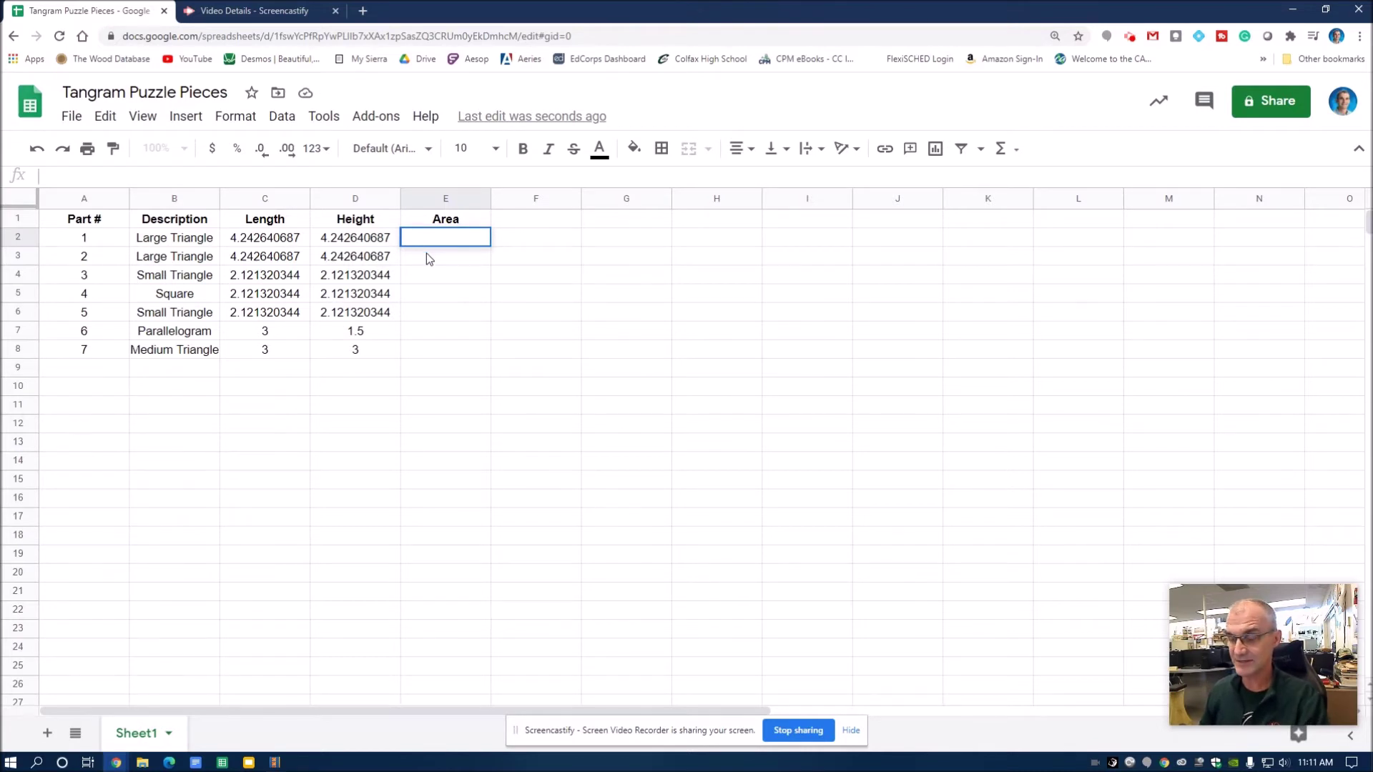
text(=)
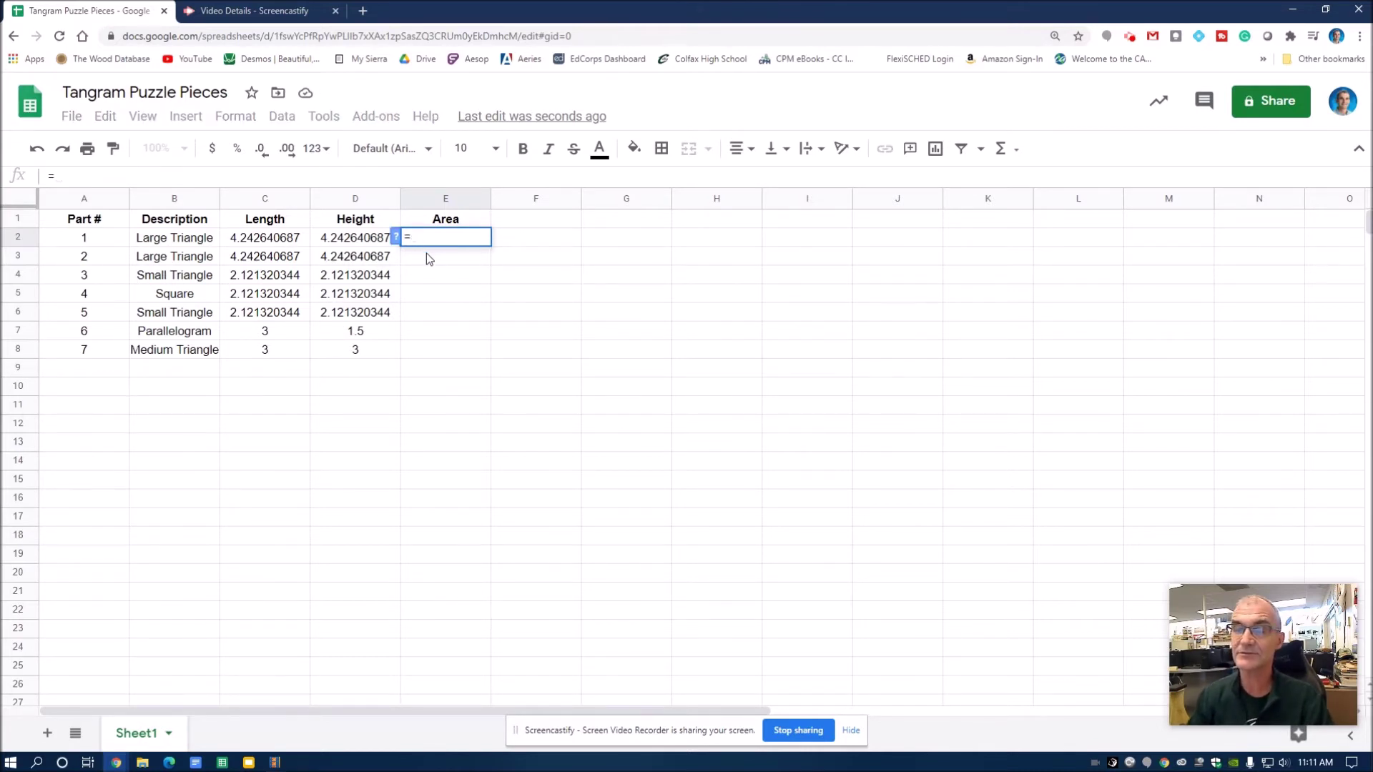
click(267, 244)
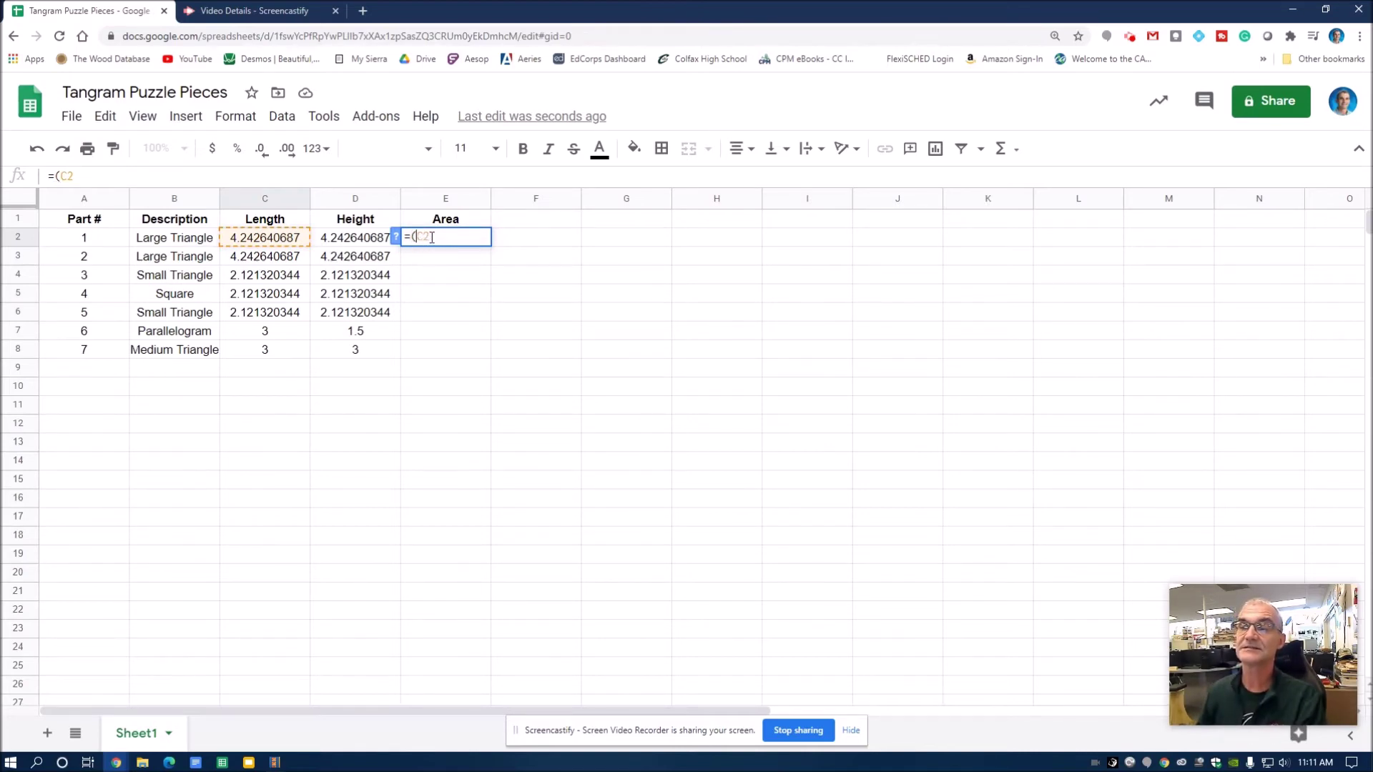
click(352, 243)
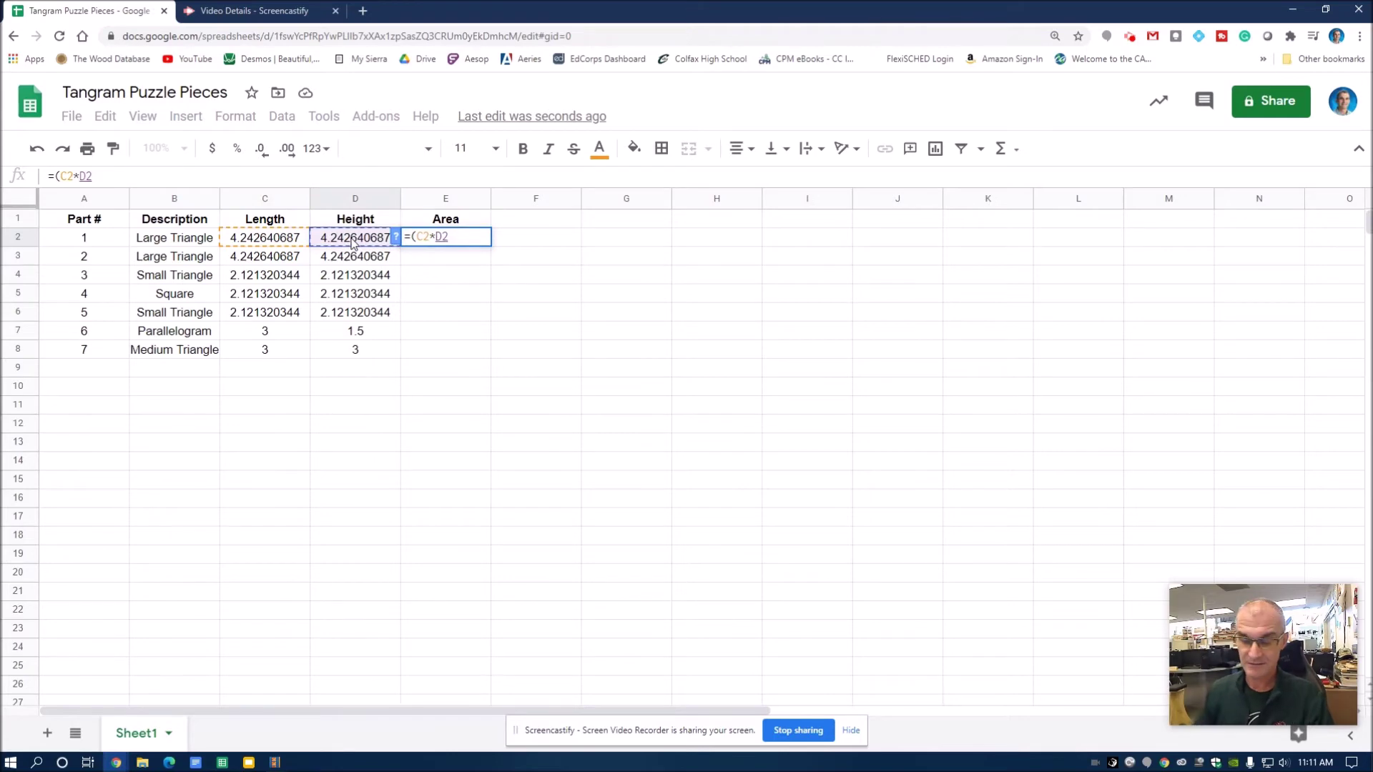
text())
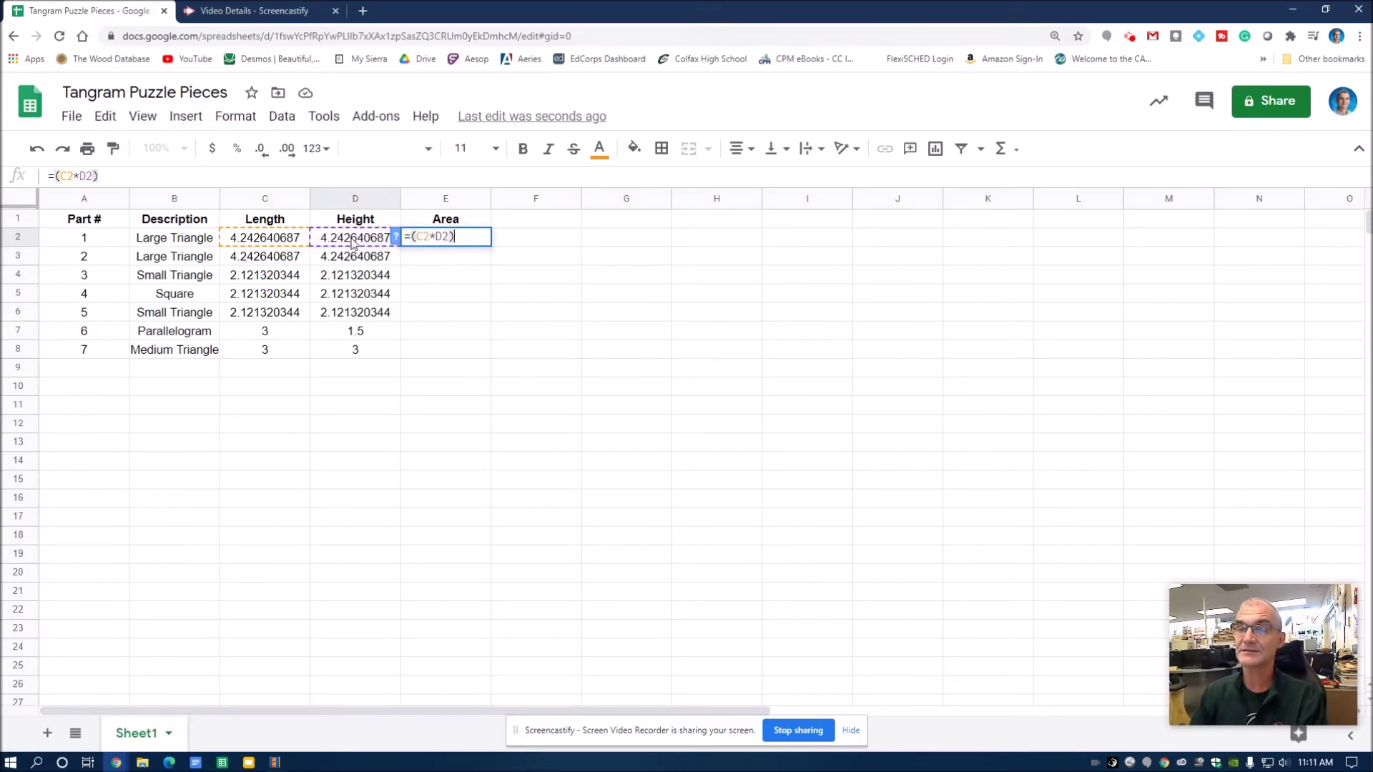
text(/)
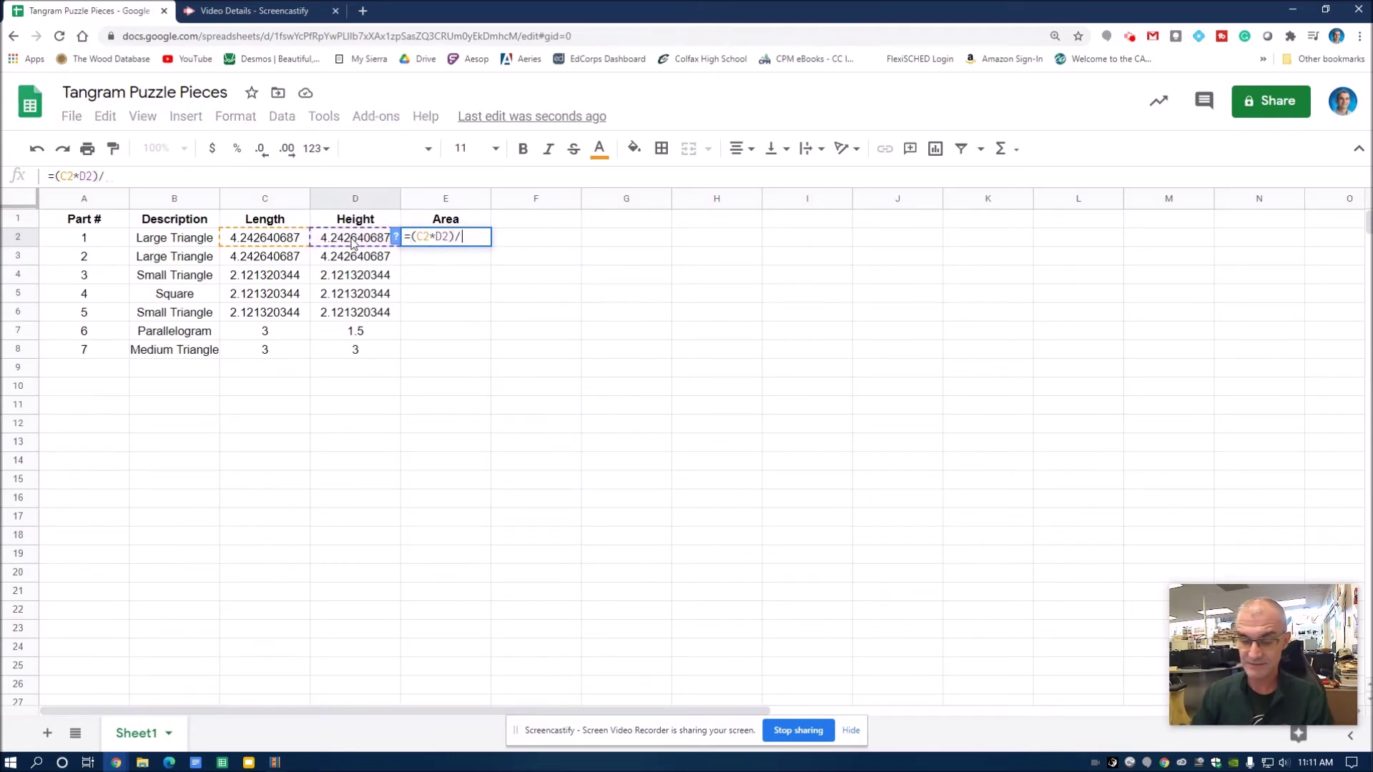
text(2)
key(Return)
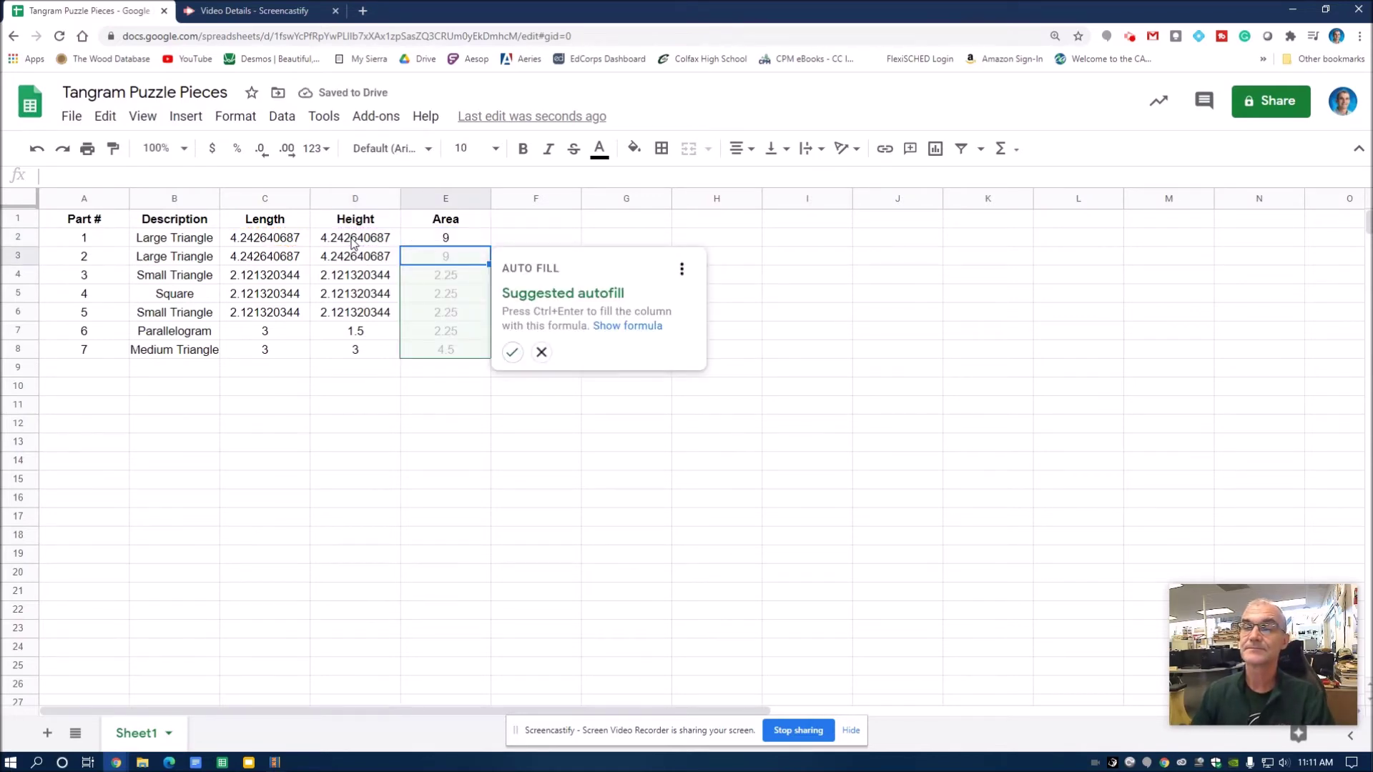
click(512, 352)
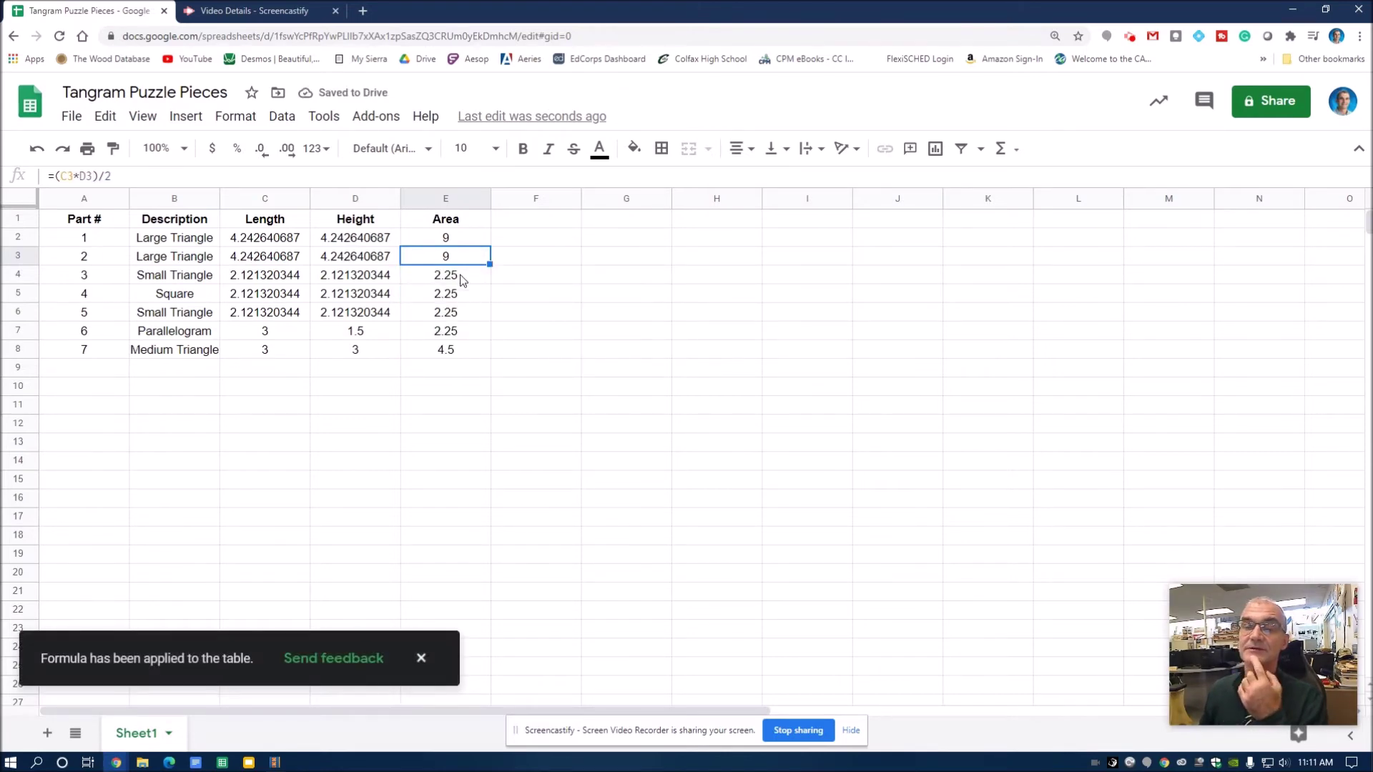
Change the square's area formula in E5 to =(C5*D5), removing the division by 2
click(461, 296)
double_click(466, 294)
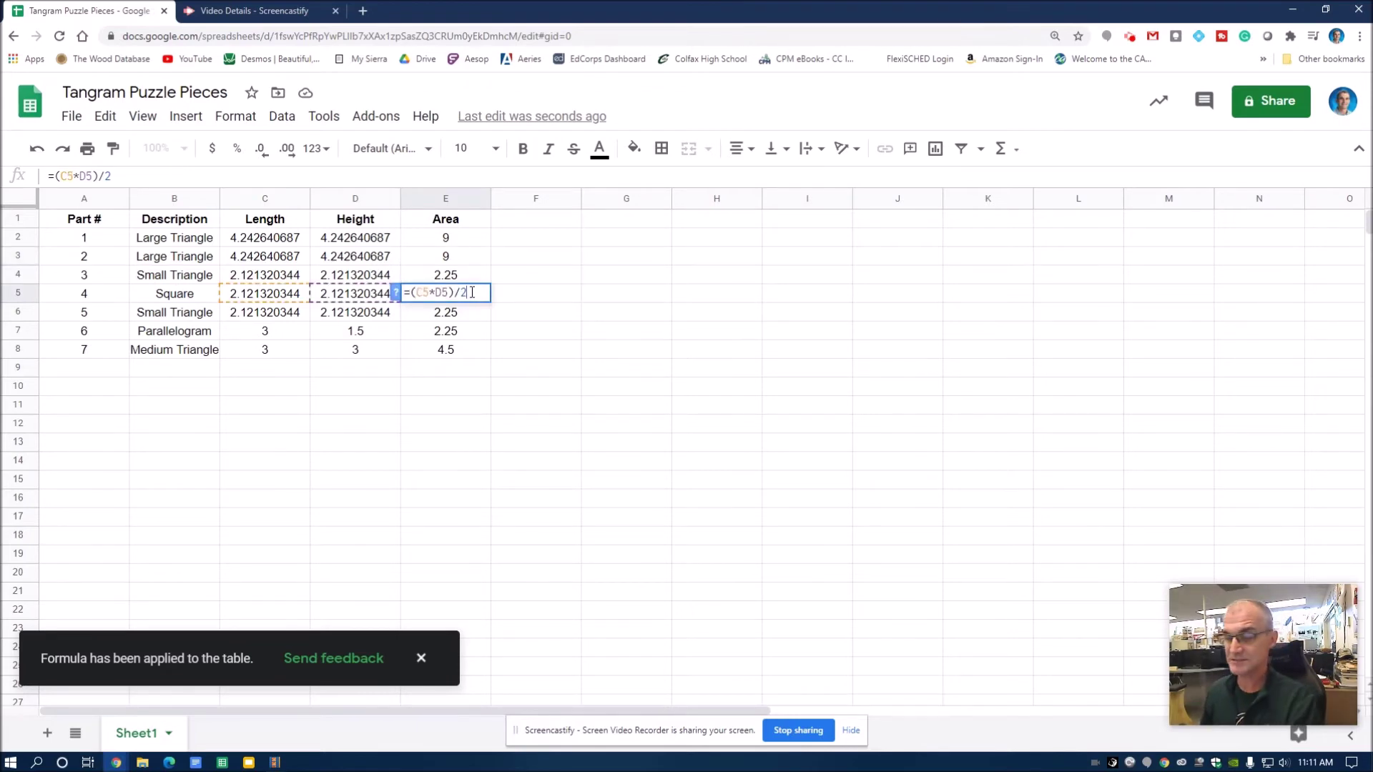
key(BackSpace)
key(BackSpace)
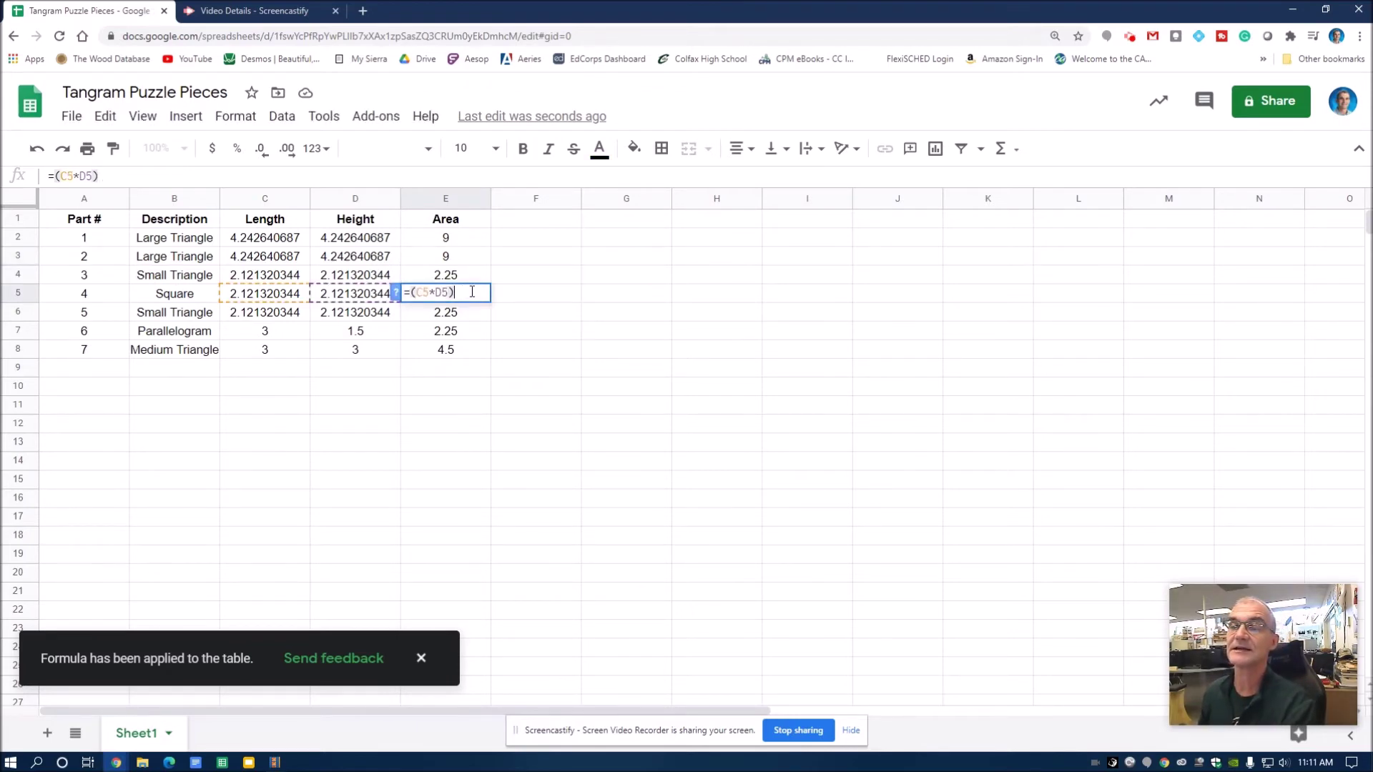
key(Return)
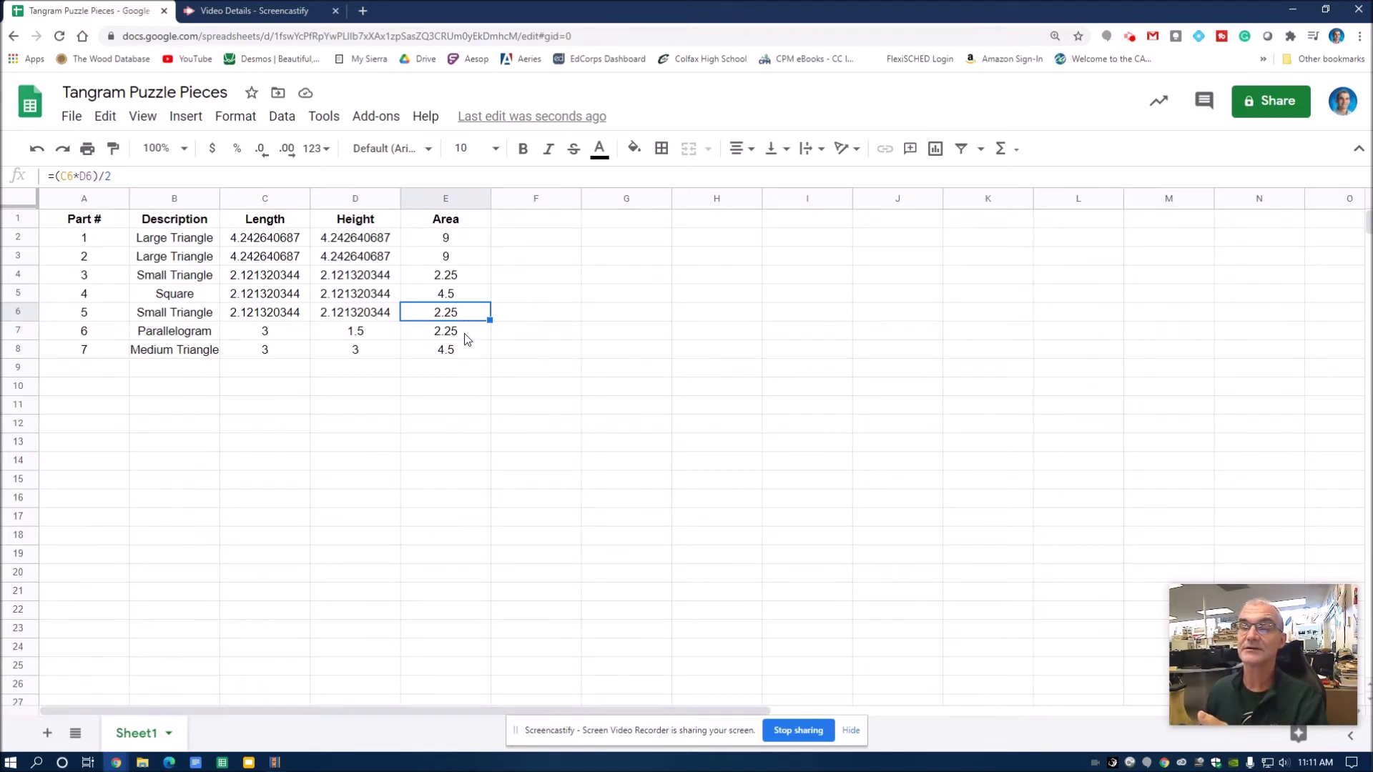
Change the parallelogram's area formula in E7 to =(C7*D7), removing the division by 2
double_click(464, 333)
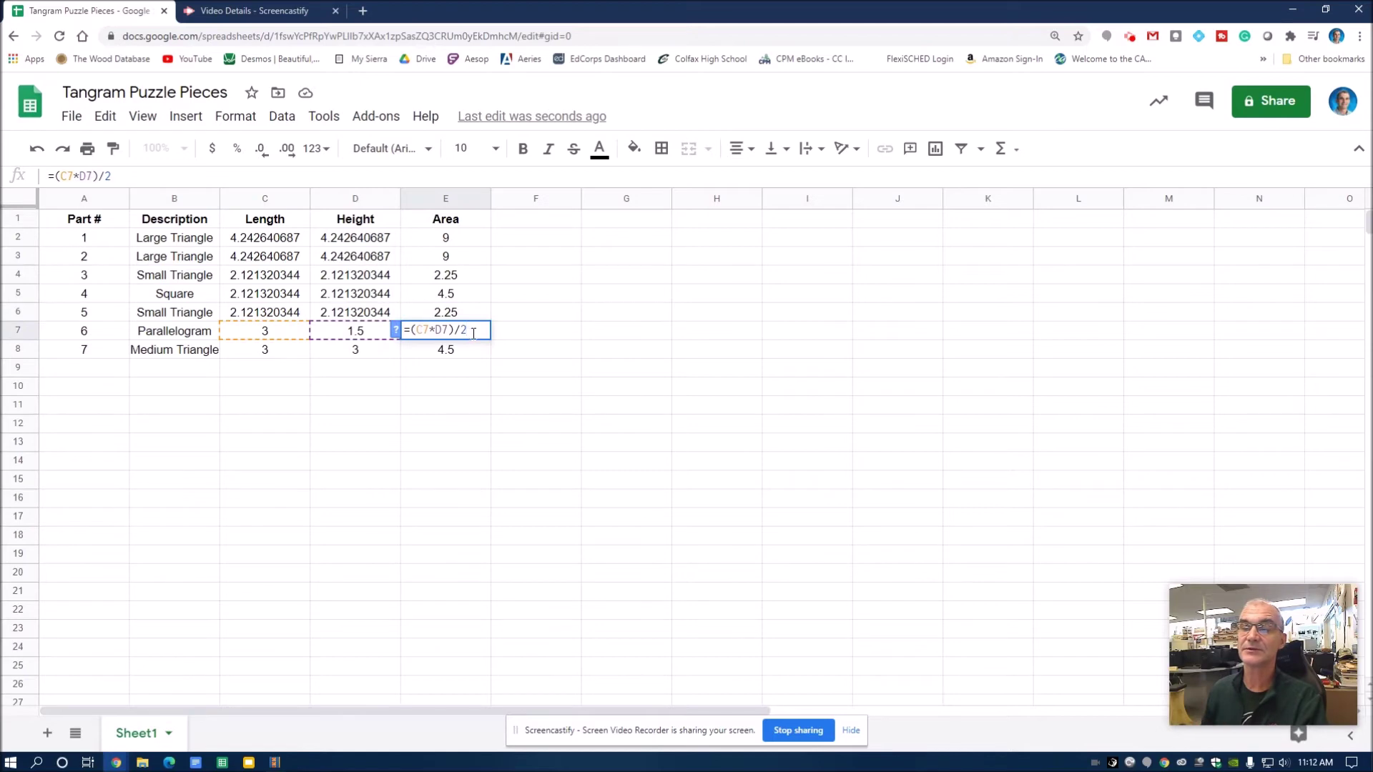
key(BackSpace)
key(BackSpace)
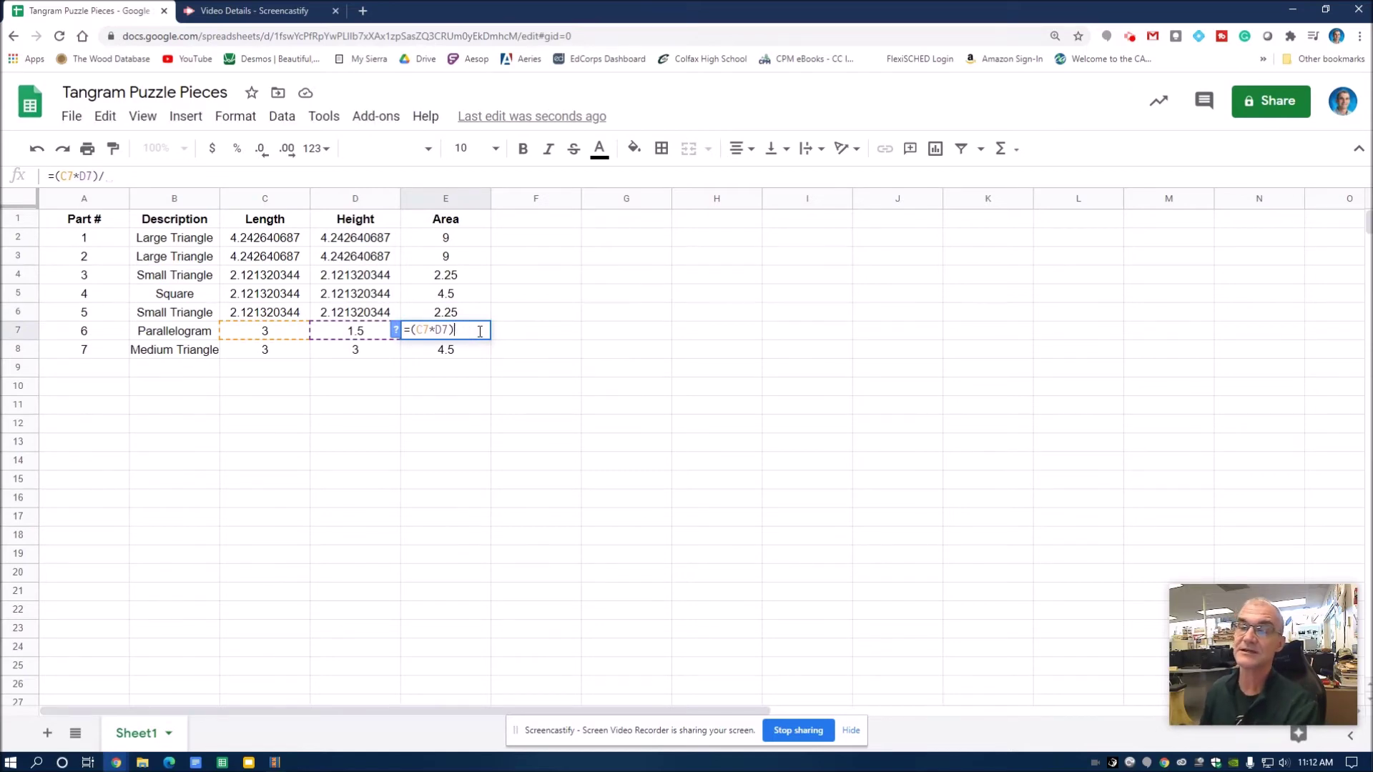
key(Return)
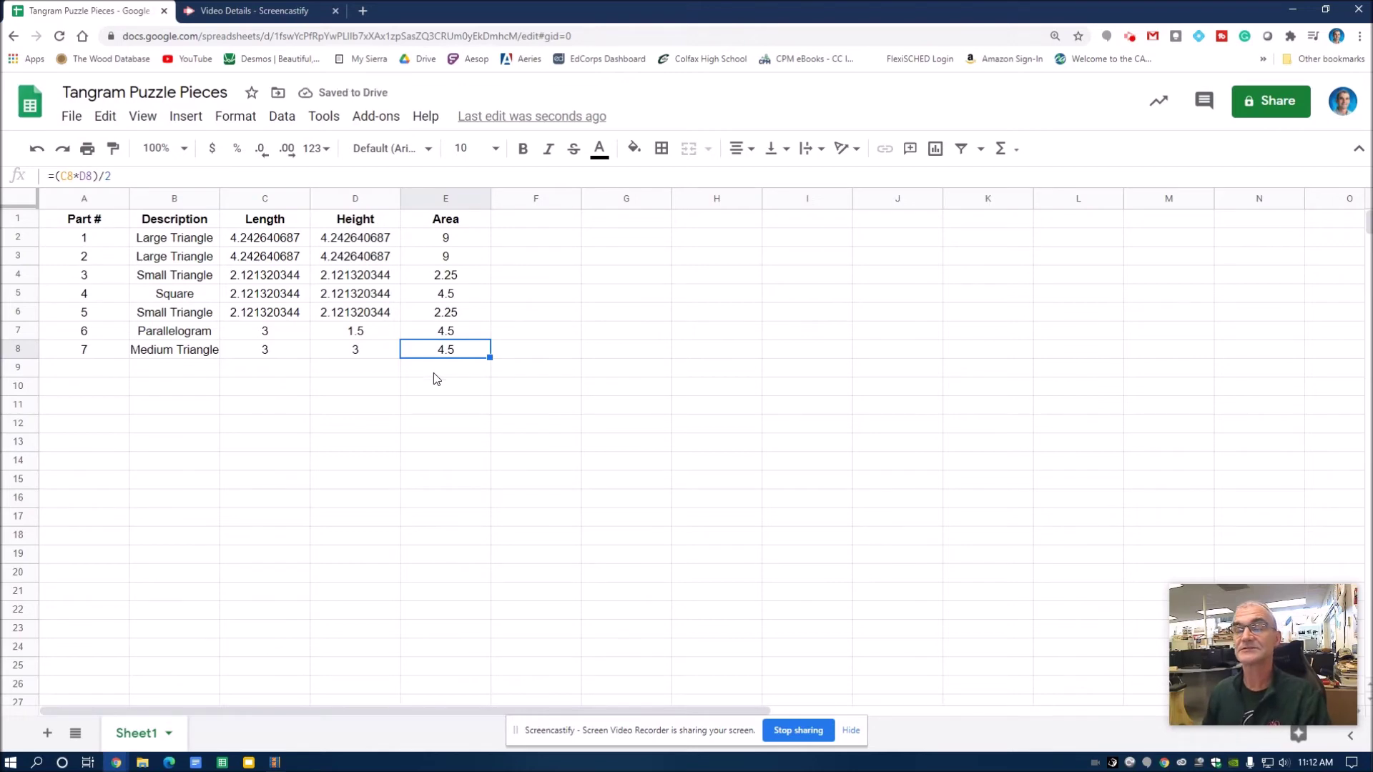
Total the areas of all pieces in cell E9 with the formula =SUM(E2:E8)
click(436, 378)
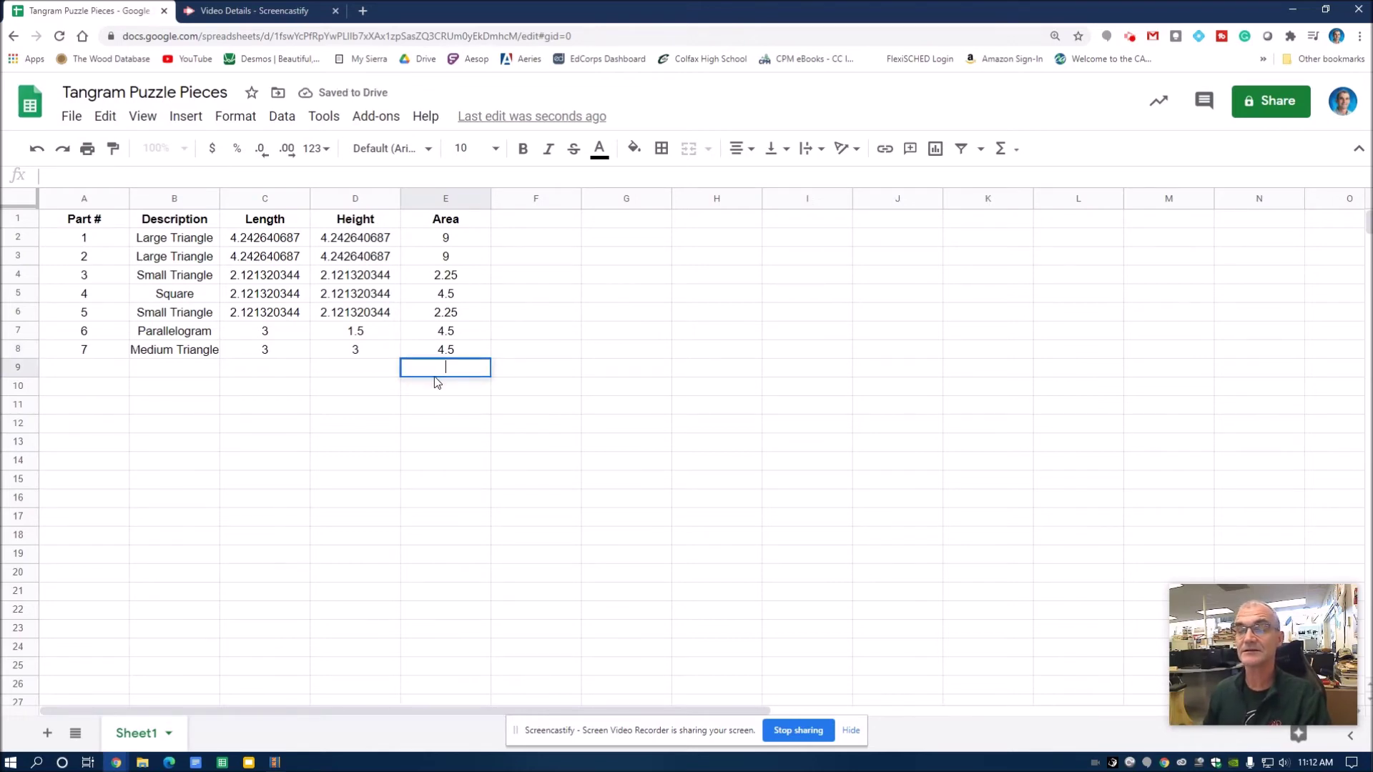
double_click(441, 381)
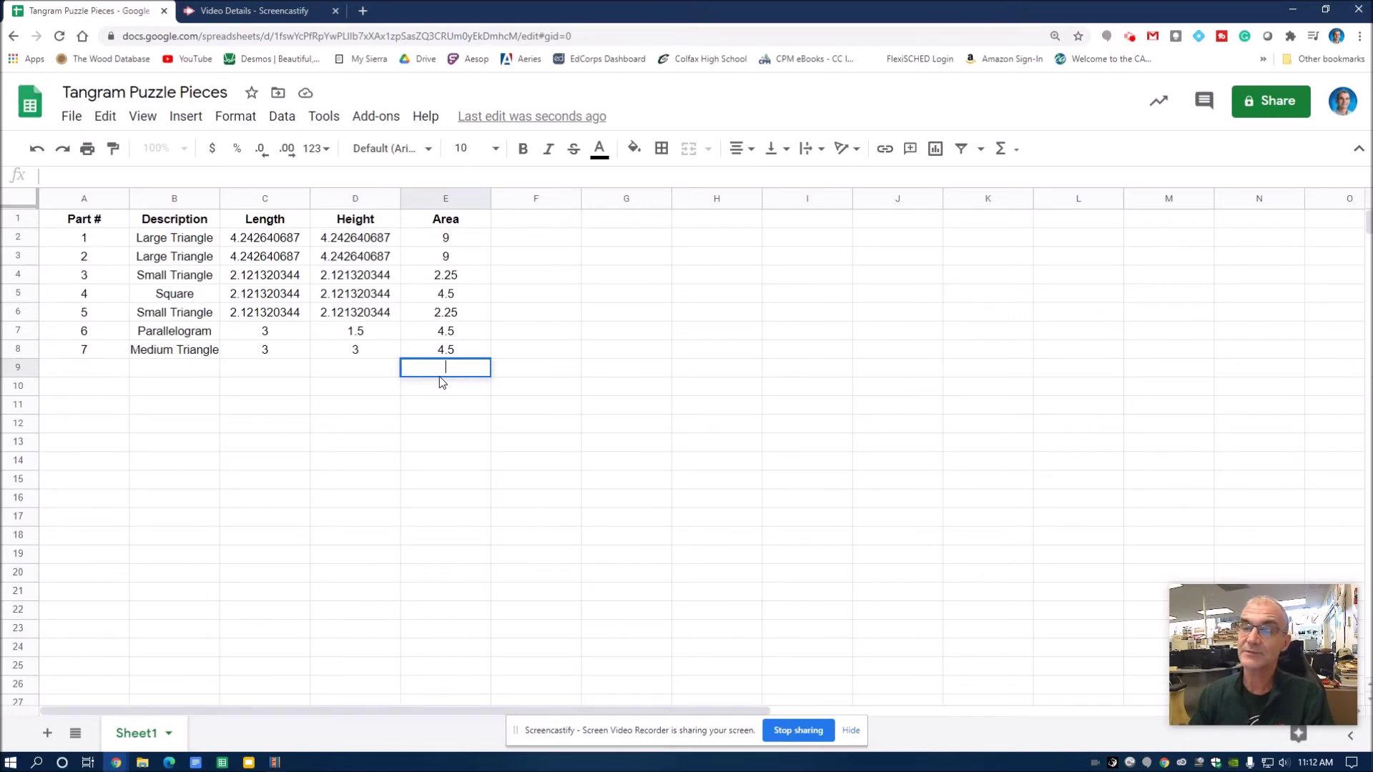
text(=)
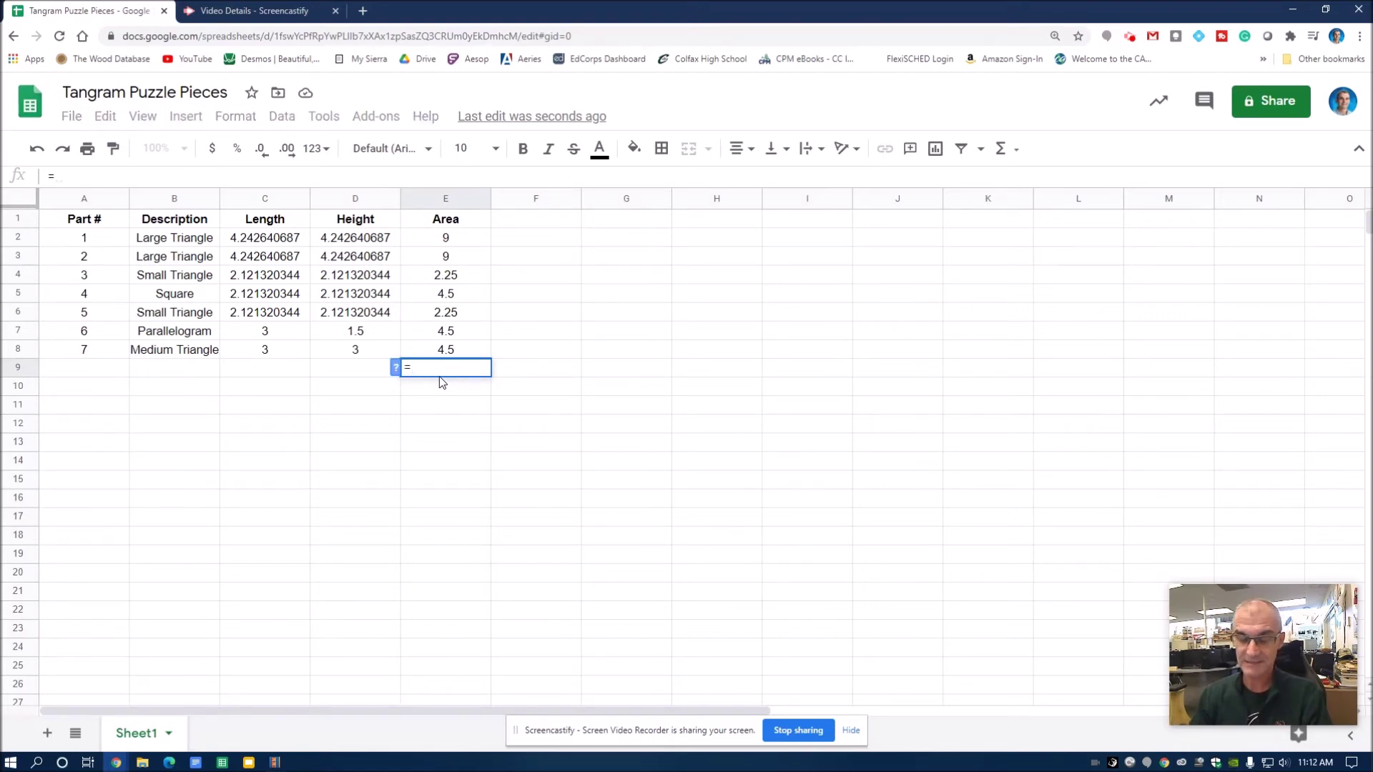
text(su)
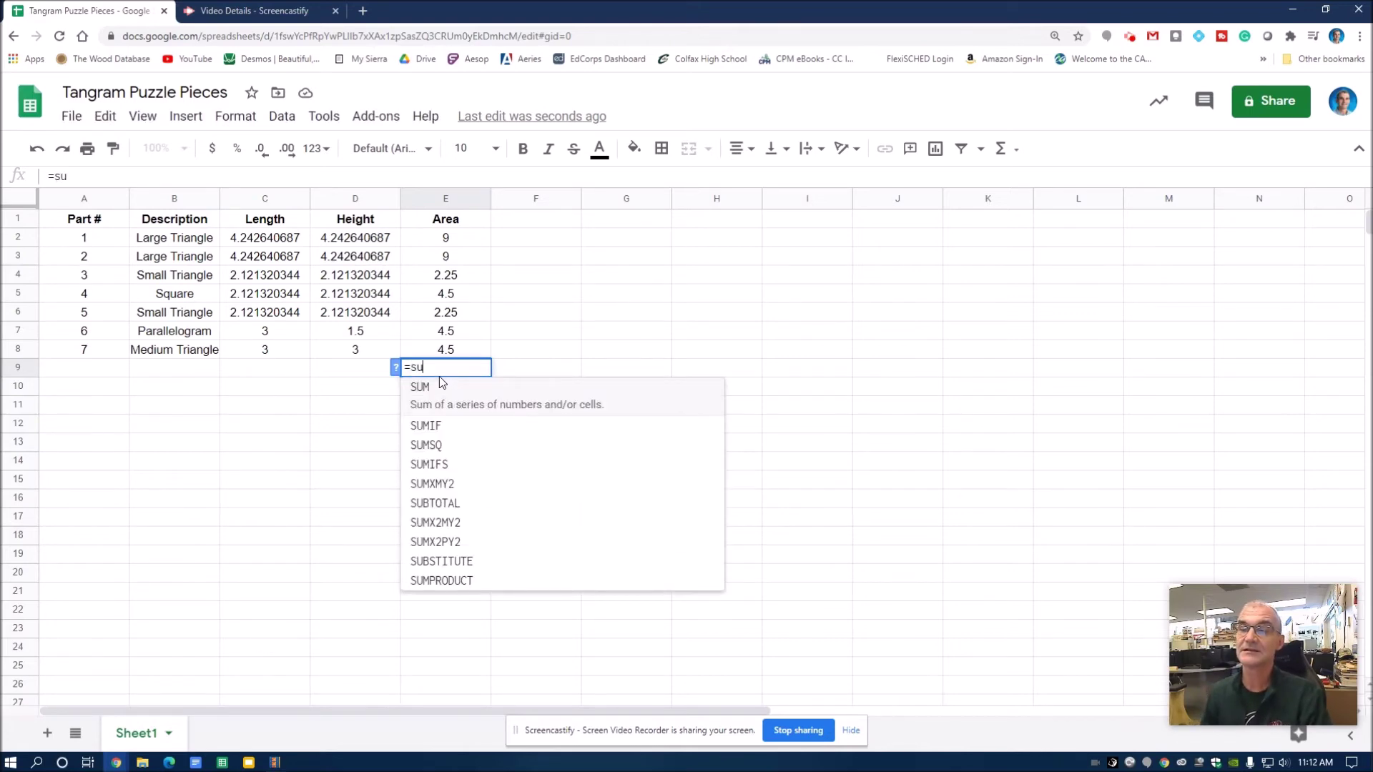
click(441, 402)
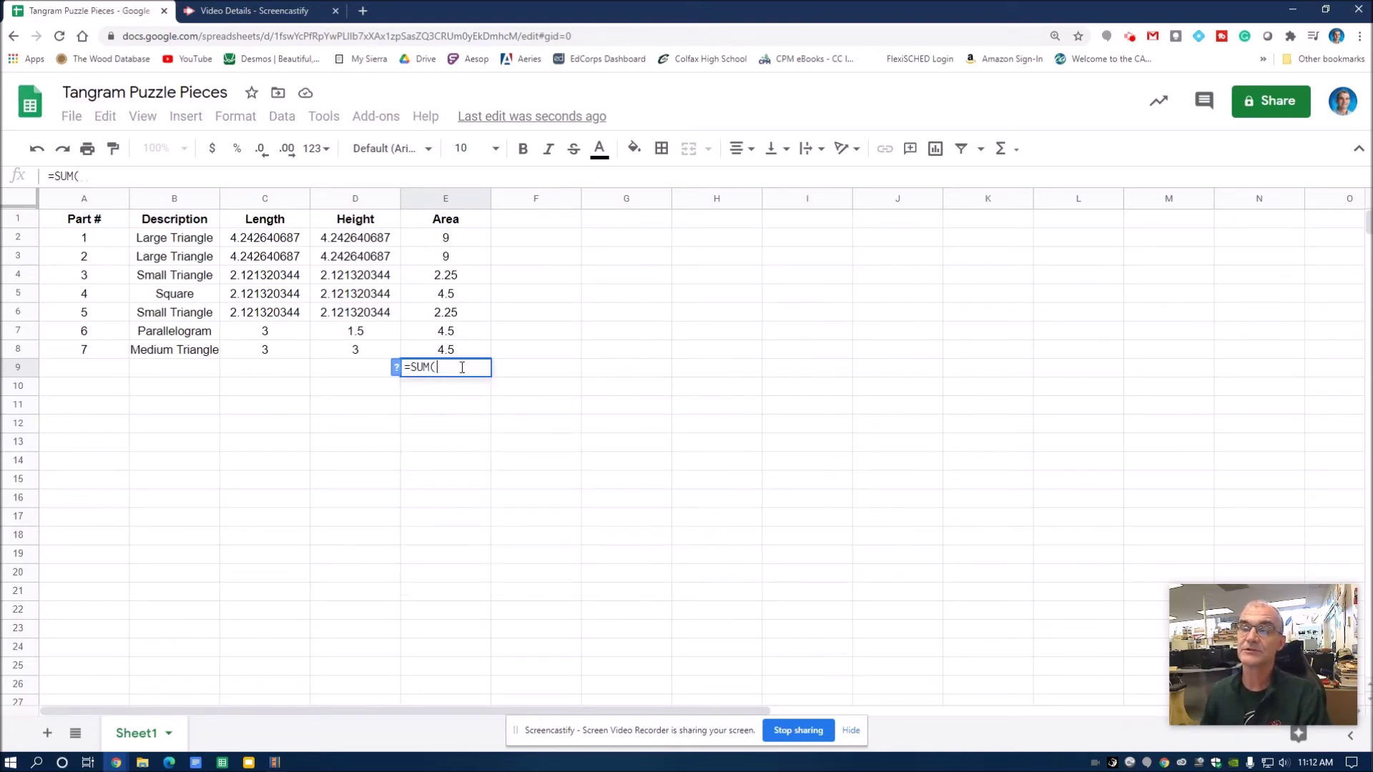
drag(424, 242, 463, 350)
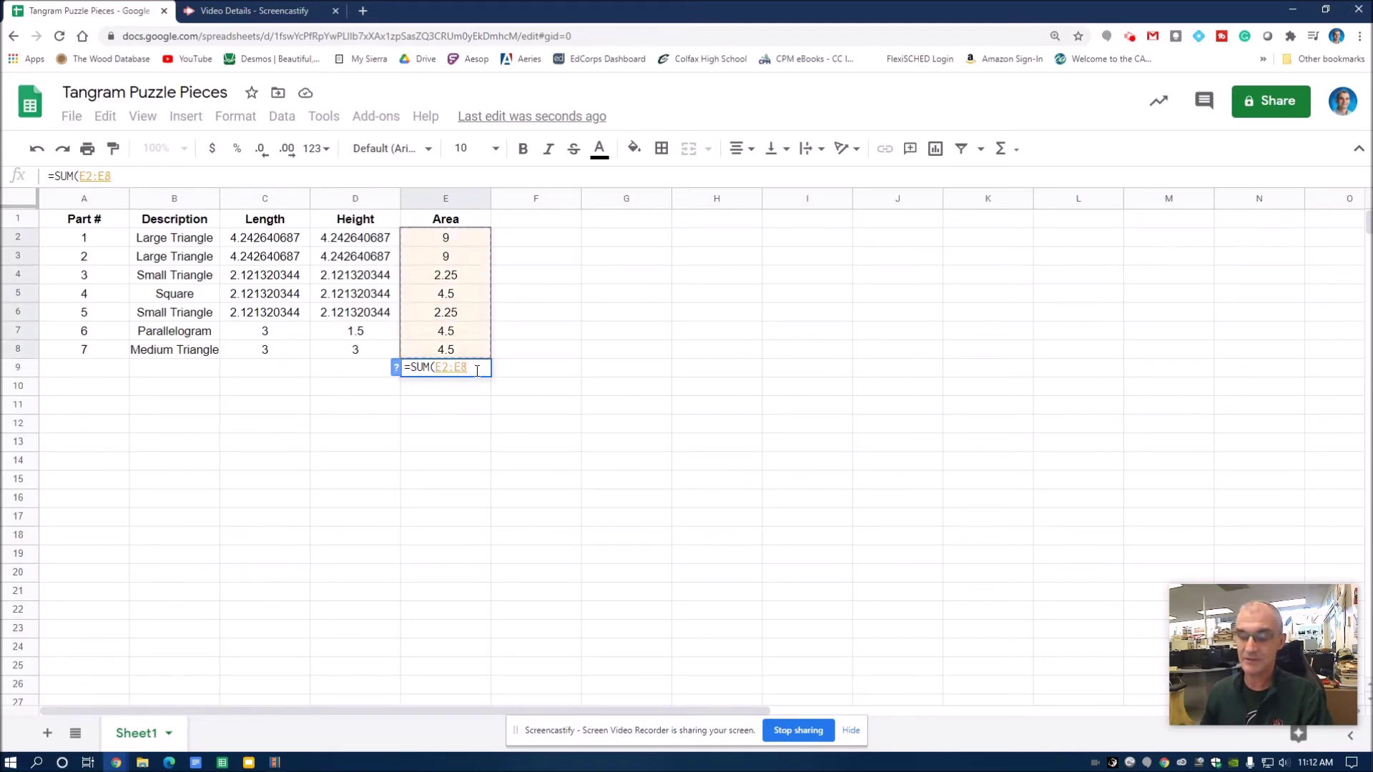
text())
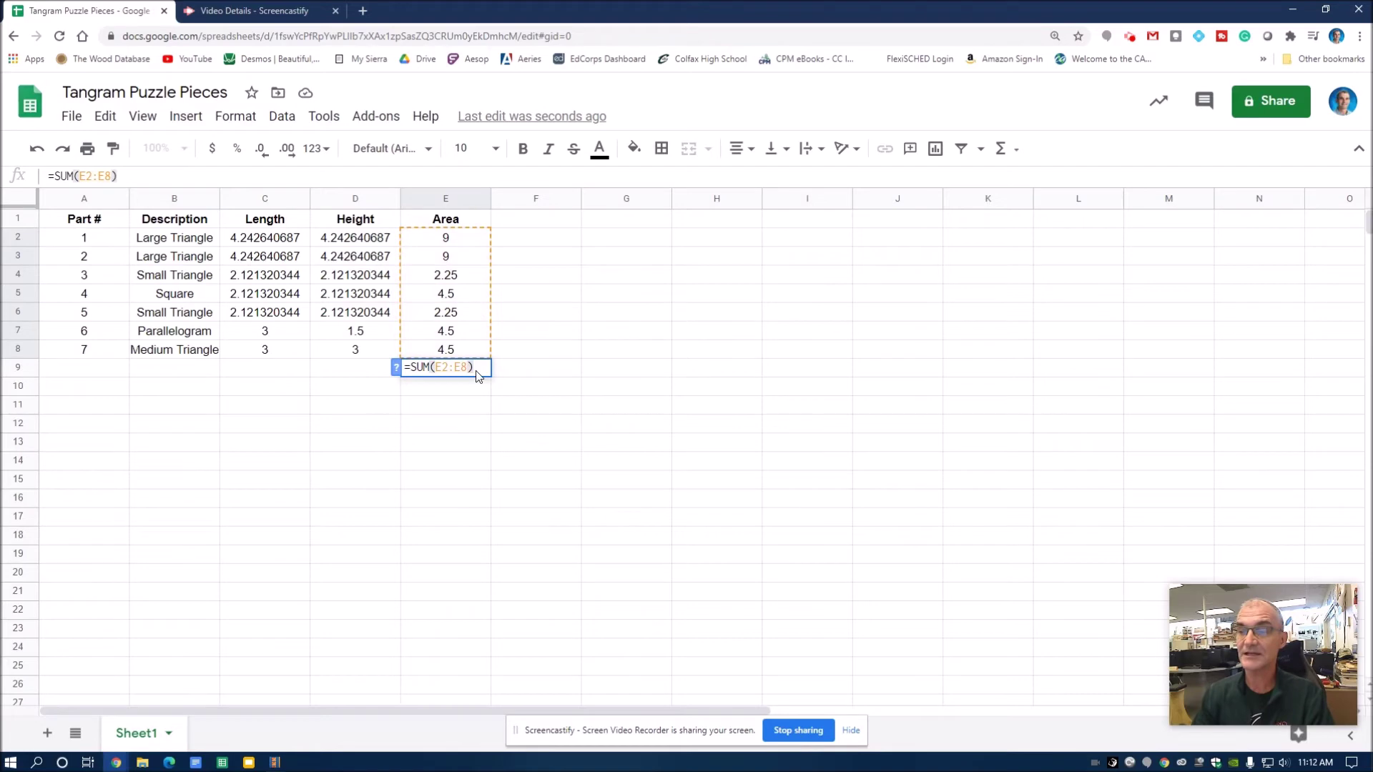
key(Return)
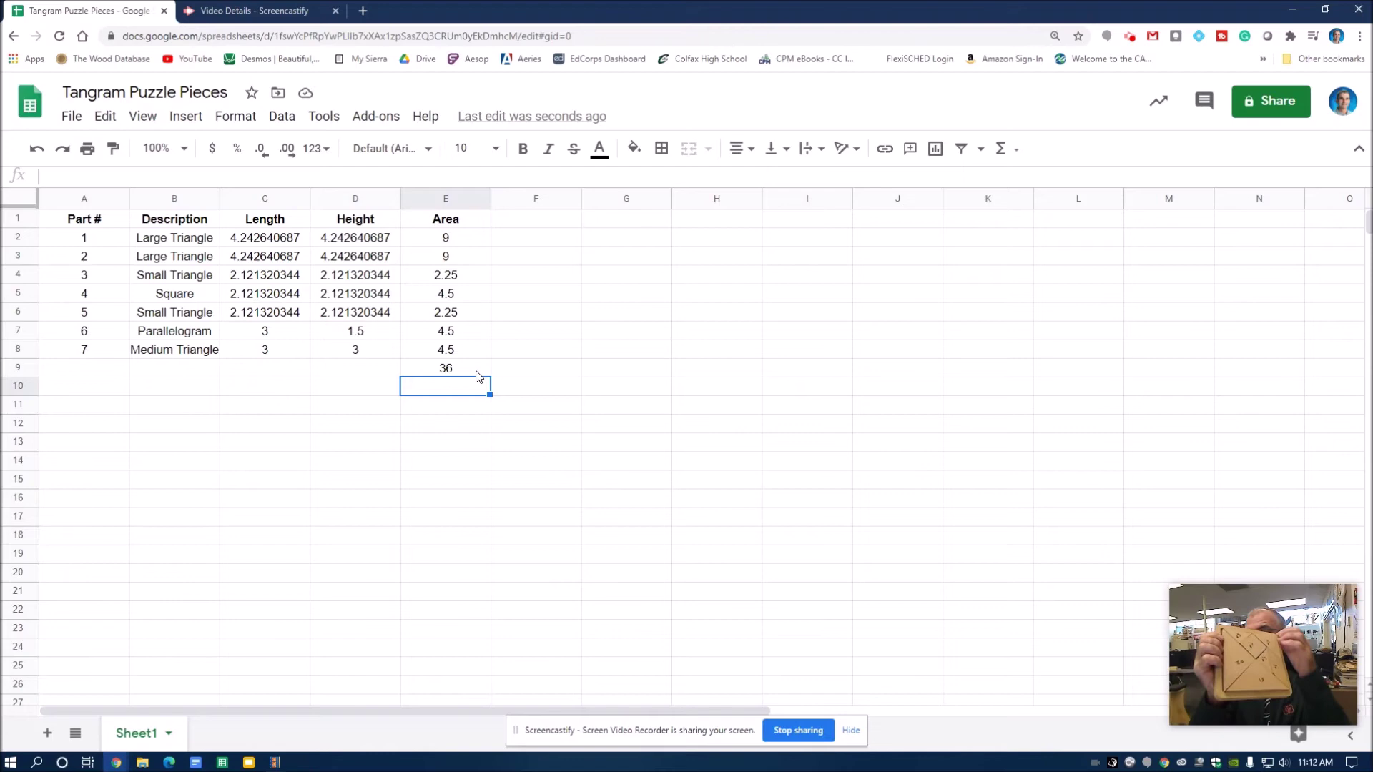
Enter the headers "Third side" in F1 and "Fourth Side" in G1
double_click(538, 220)
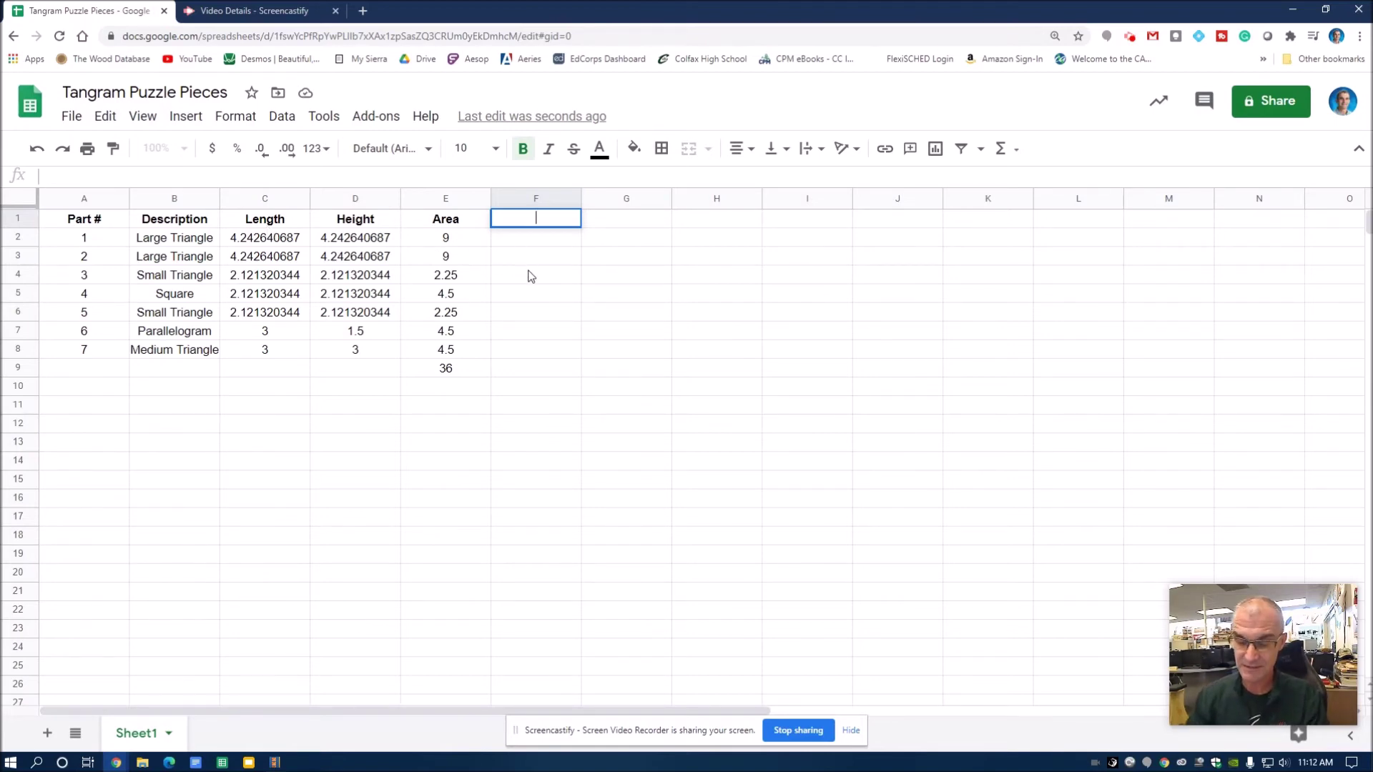
text(Third side)
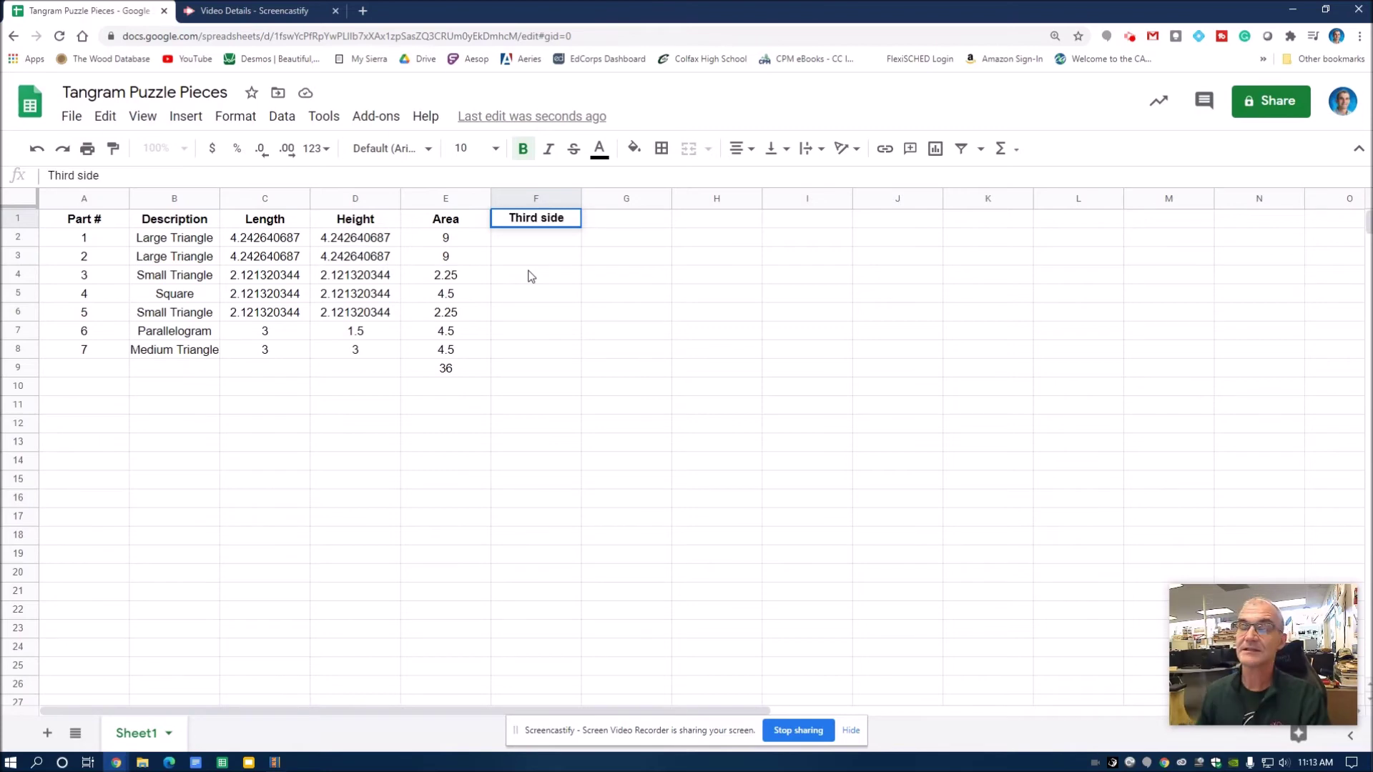
double_click(607, 224)
text(Fourth Side)
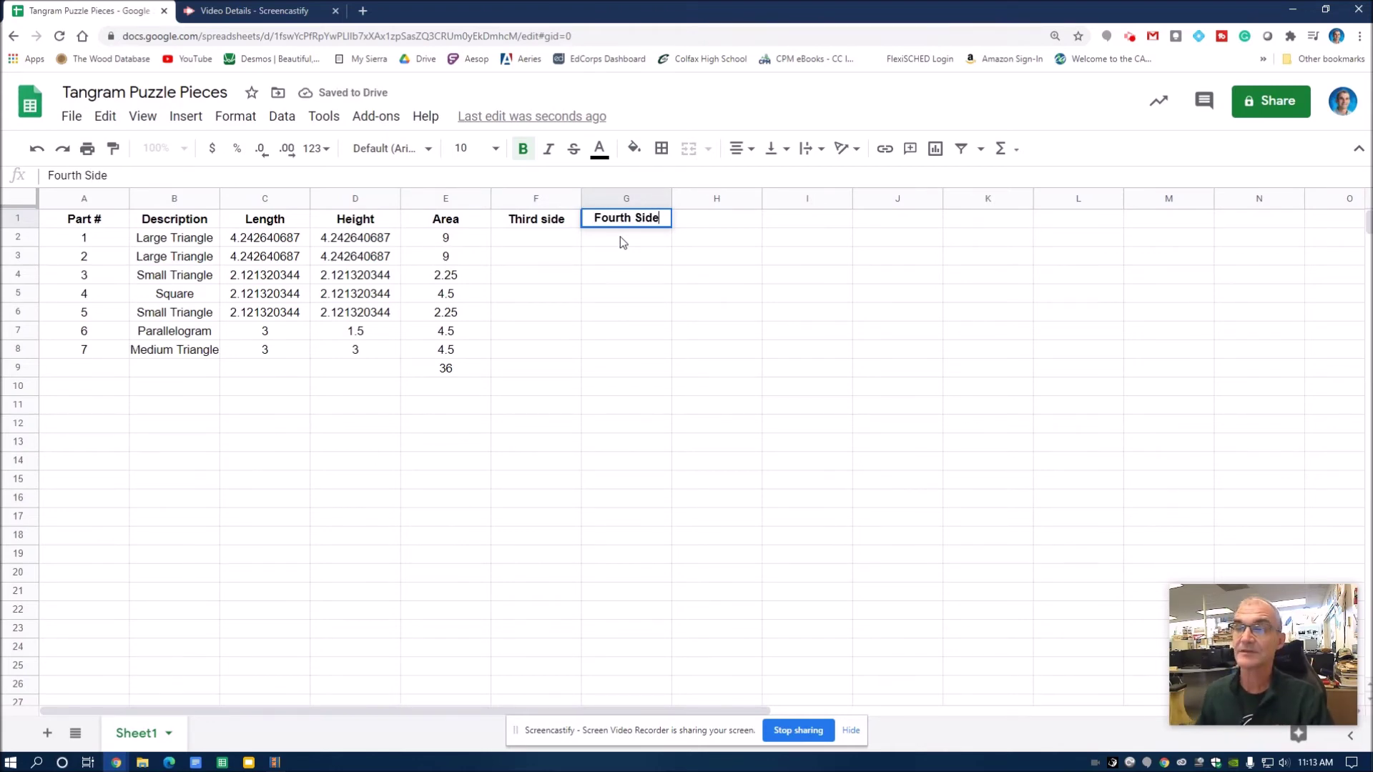
Enter 6 as the third side of both large triangles in F2 and F3
click(537, 238)
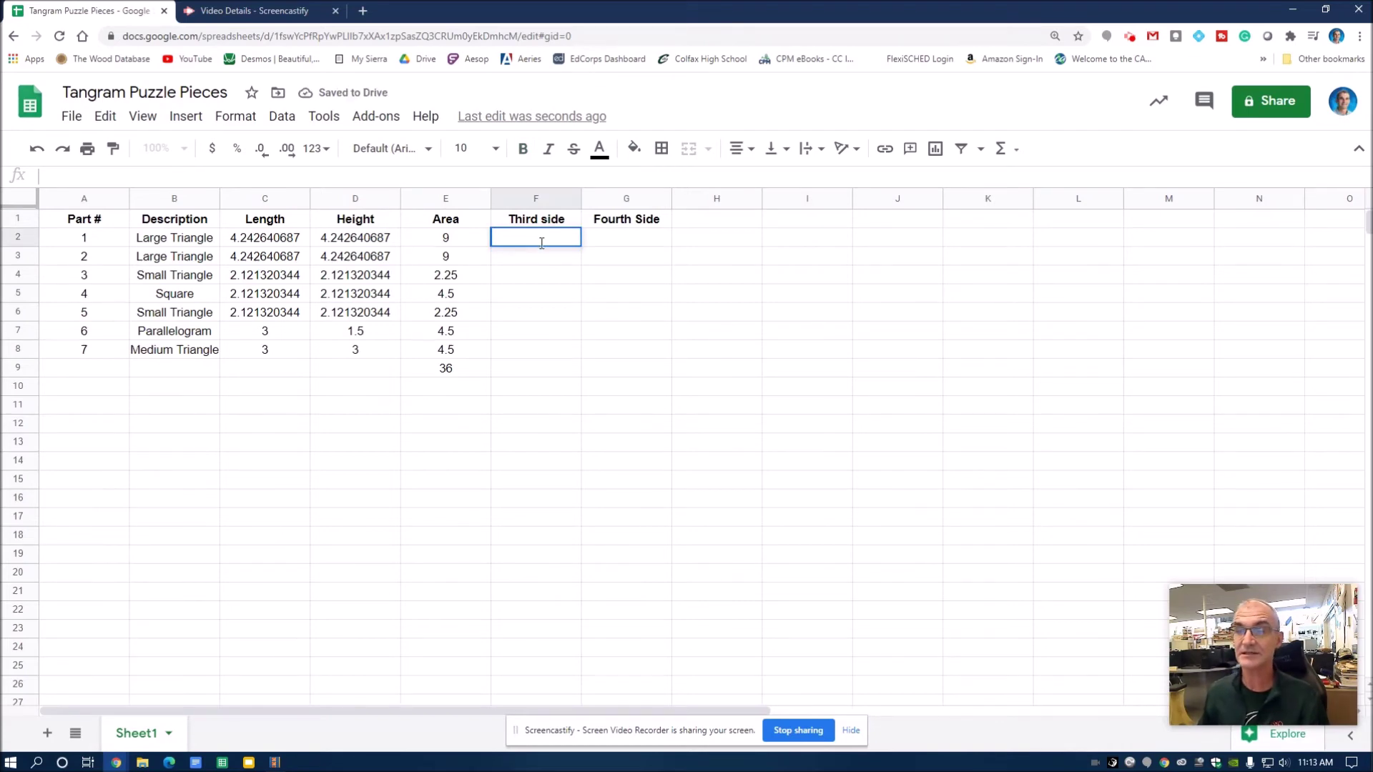
text(6)
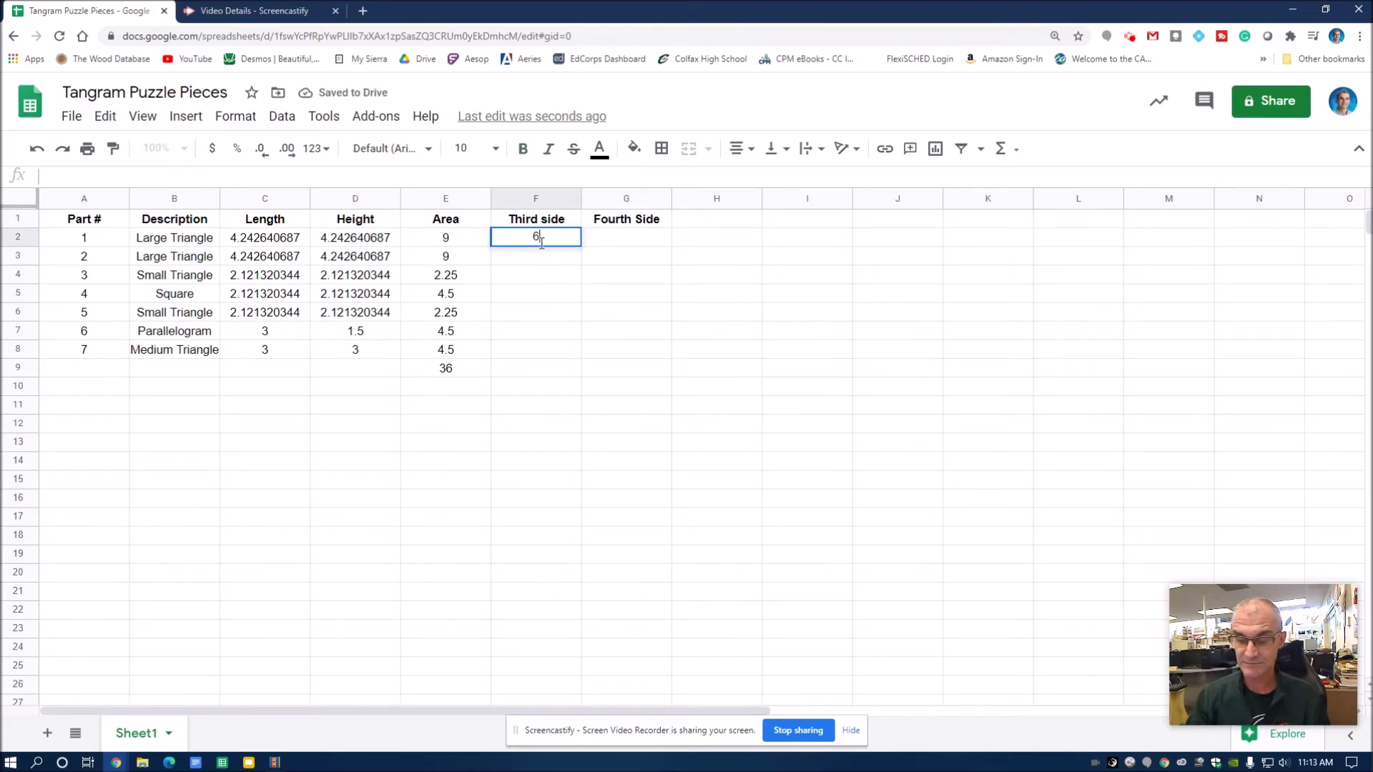
key(Return)
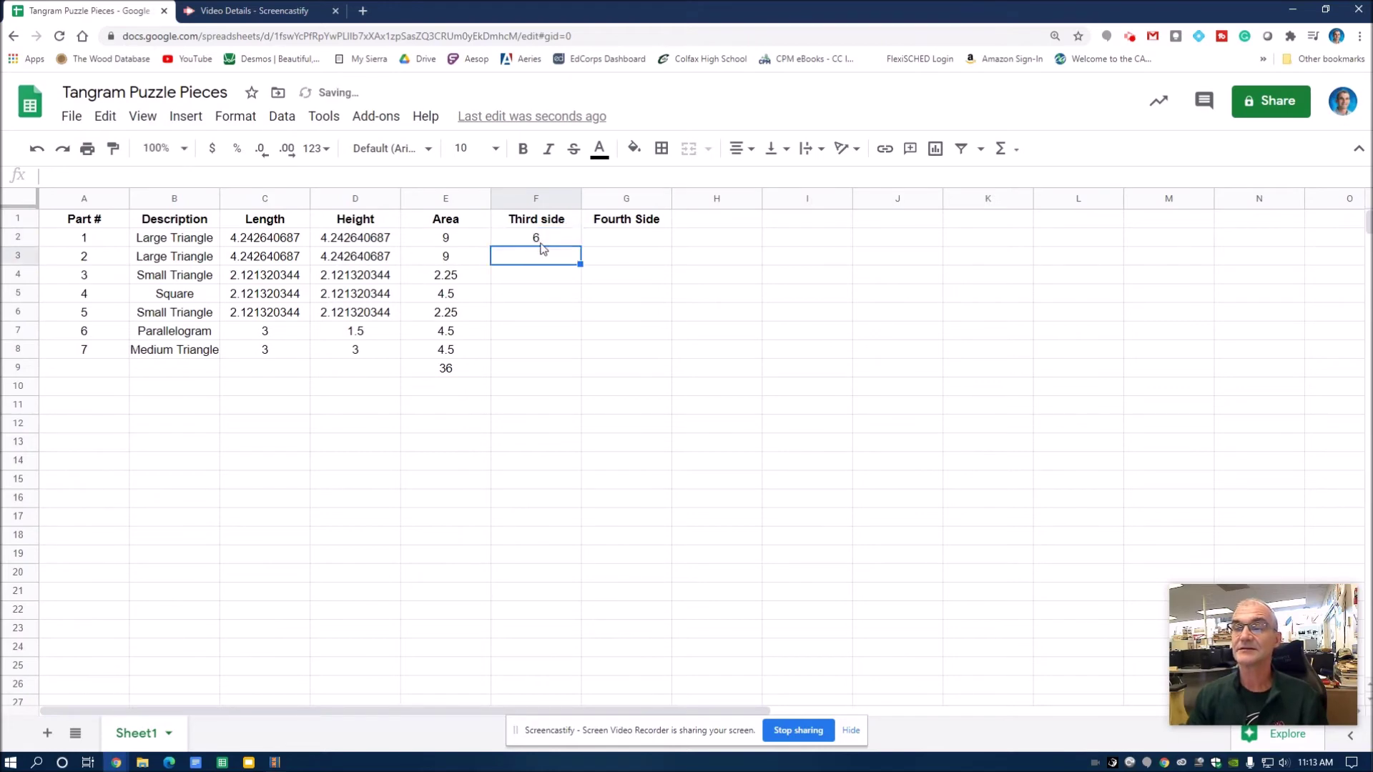
text(6)
key(Return)
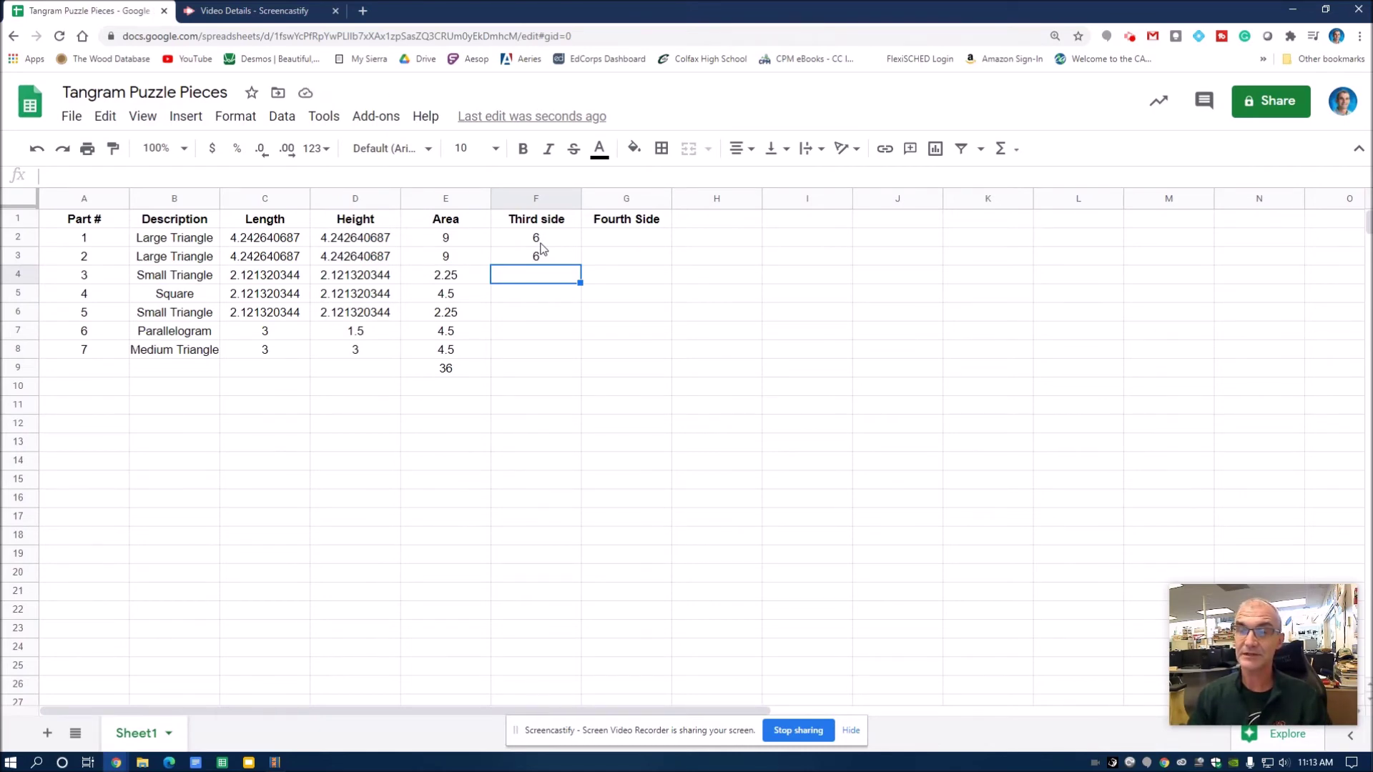
Enter 3 as the third side of parts 3, 4 and 5 in cells F4 to F6
double_click(541, 278)
text(3)
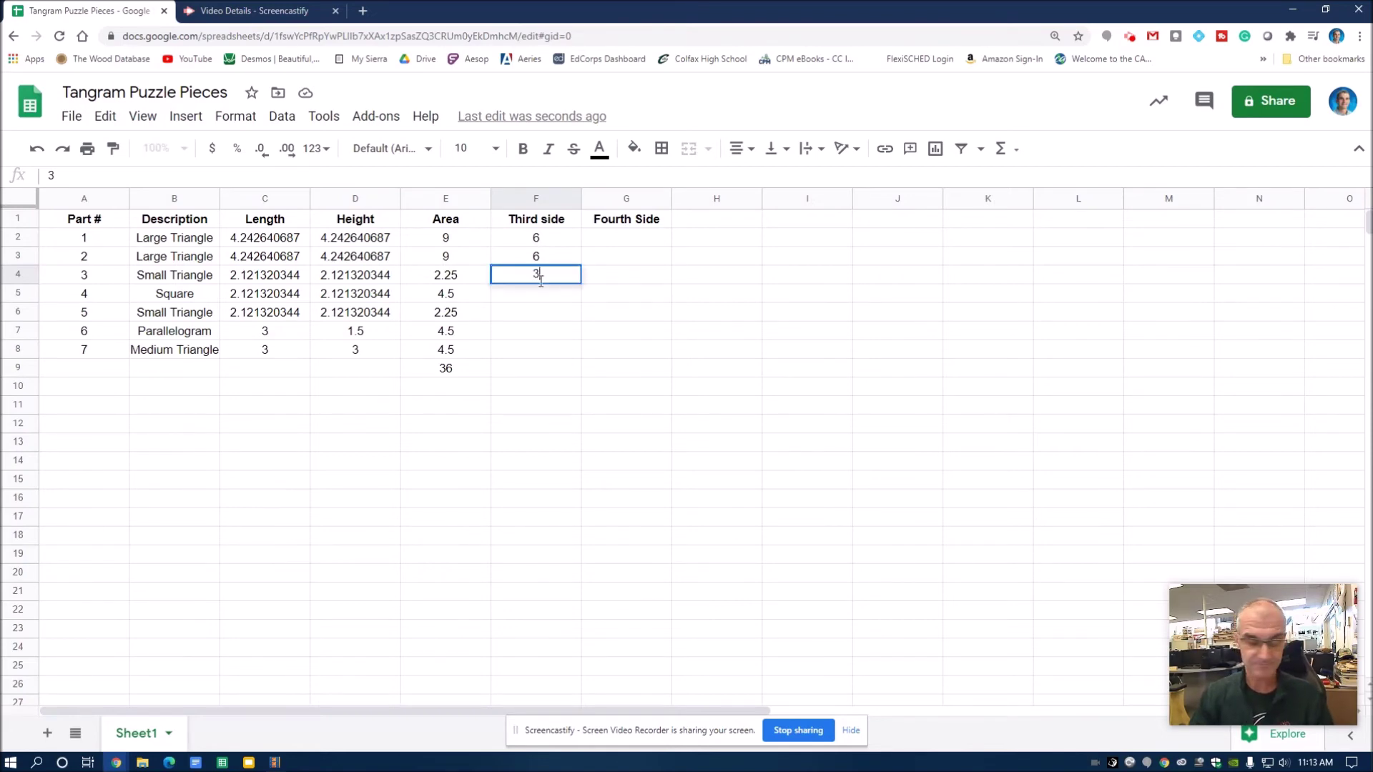
key(Return)
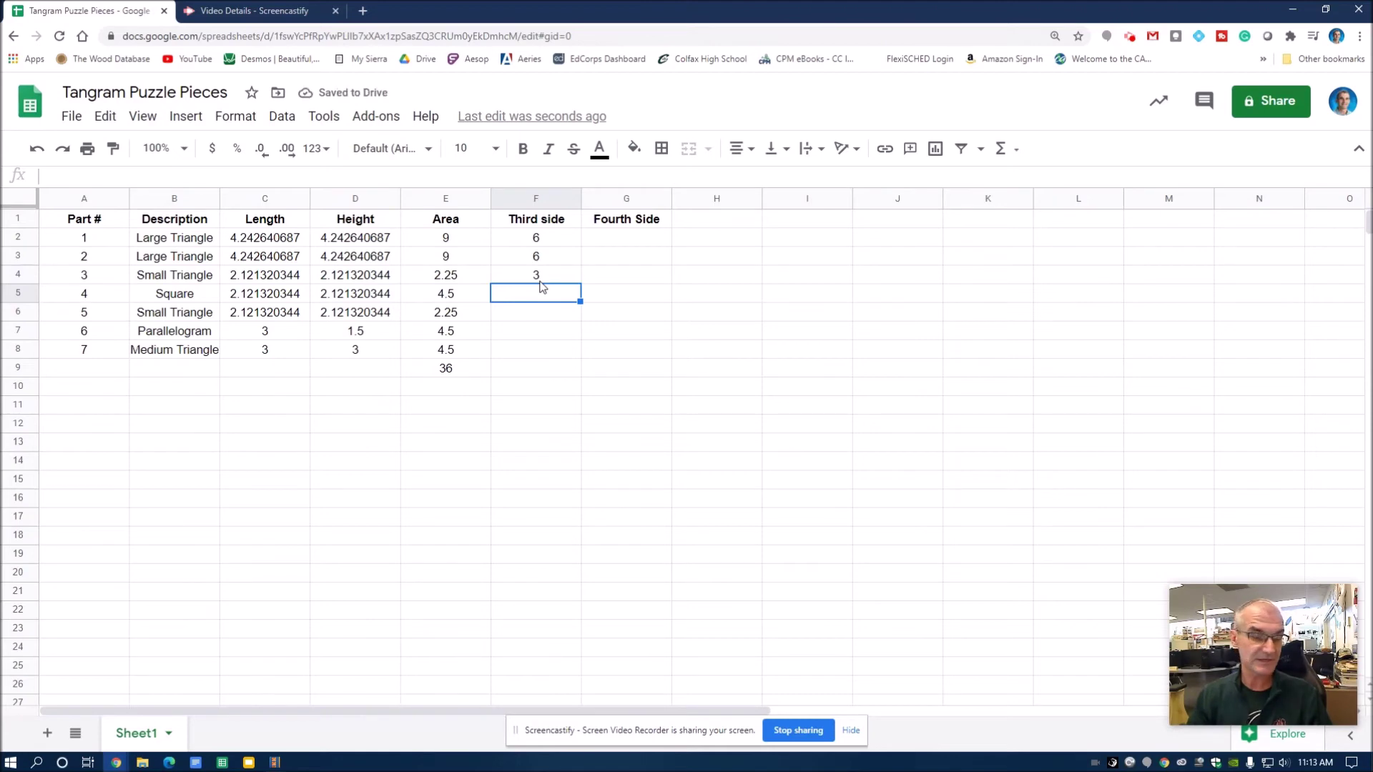
text(3)
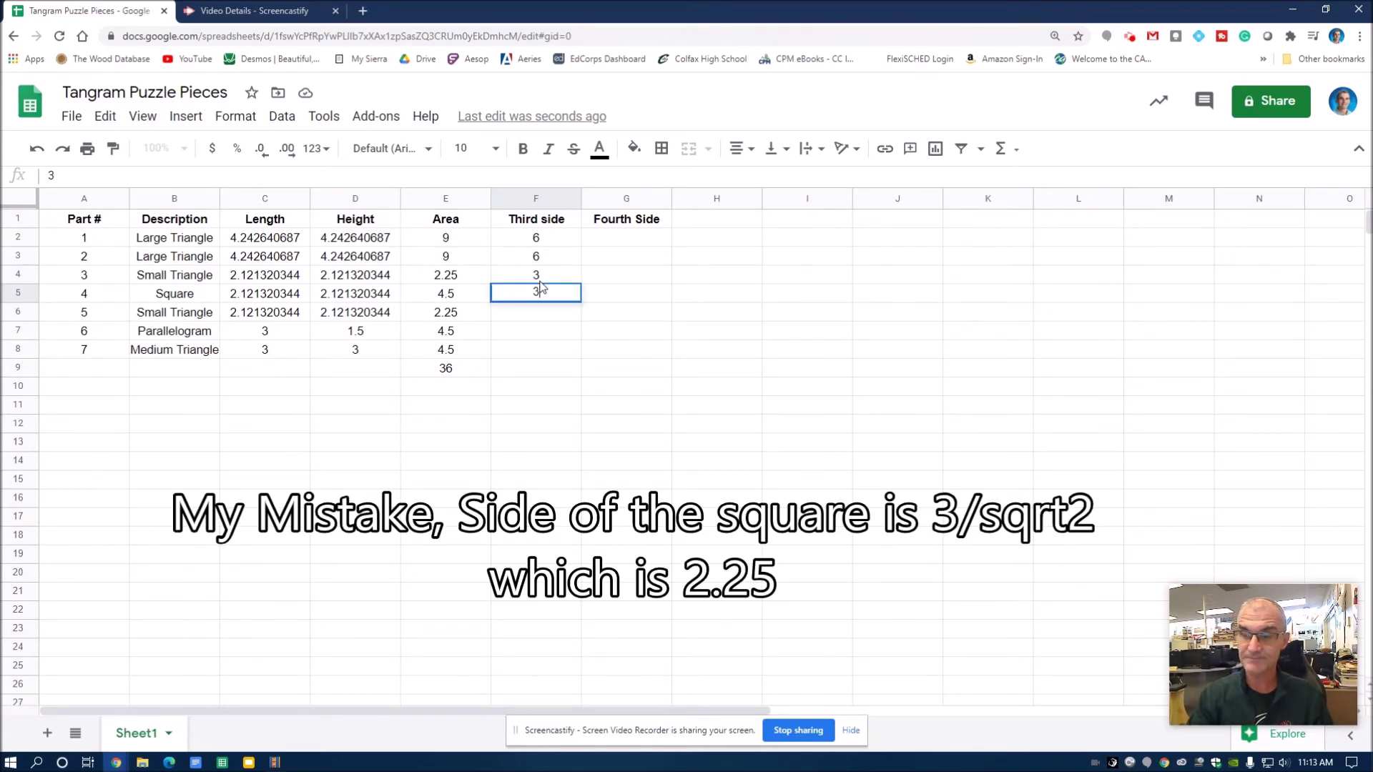
key(Return)
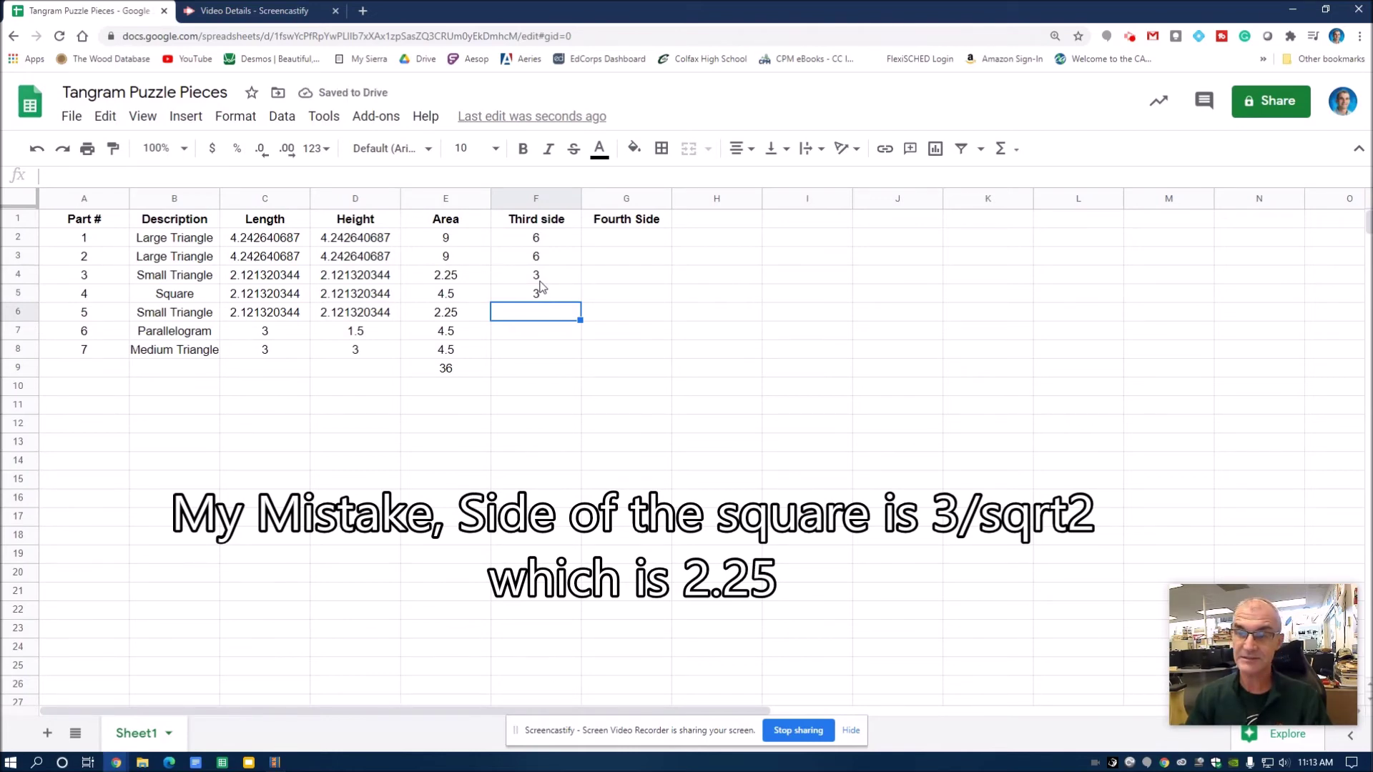
text(3)
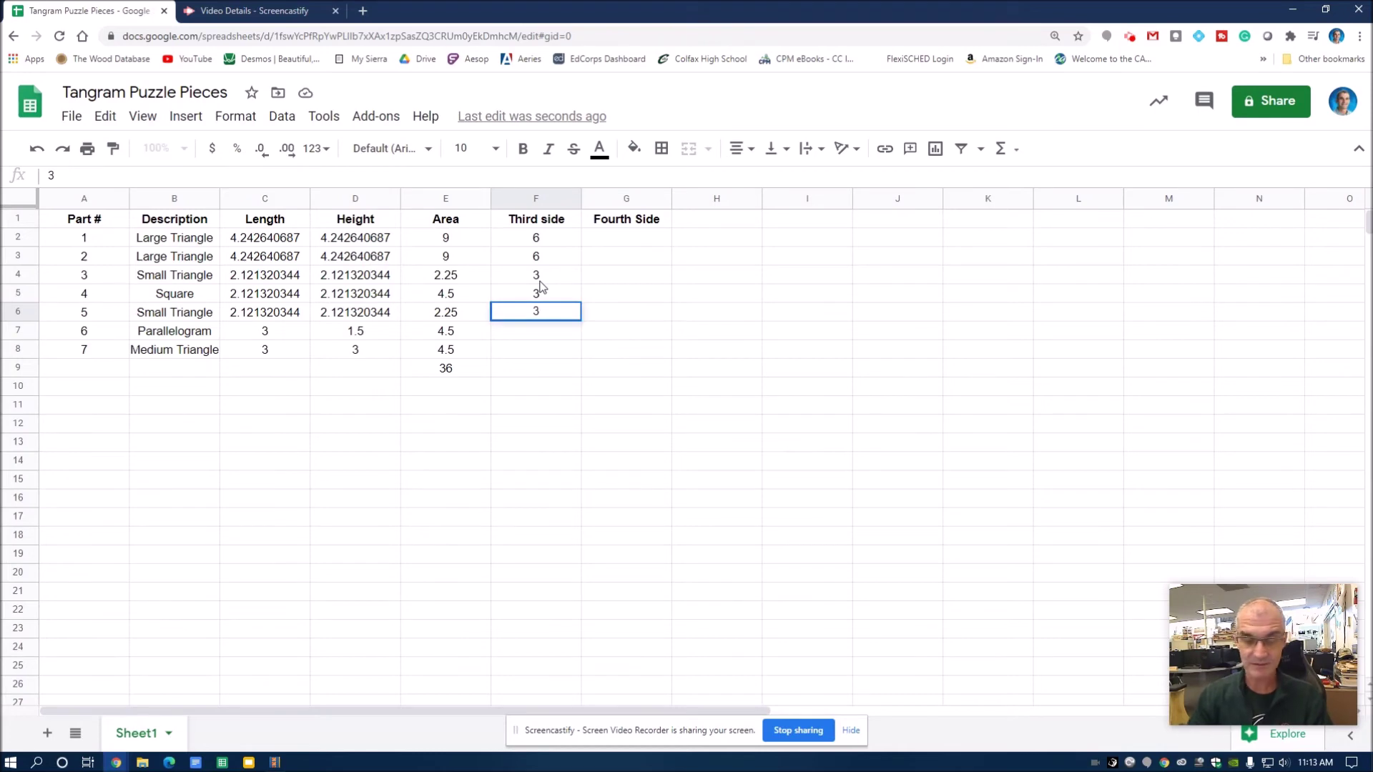
key(Return)
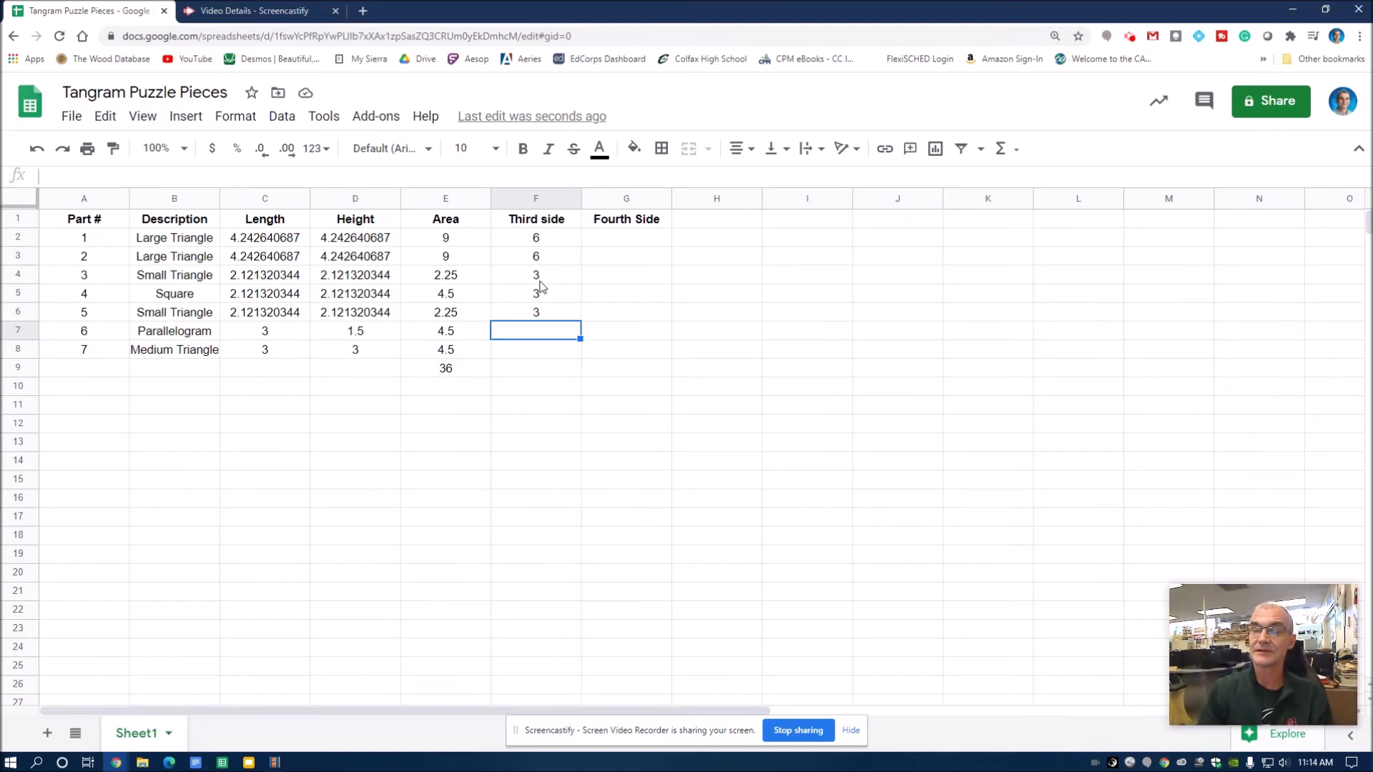
Calculate the parallelogram's third side in F7 with the formula =3/SQRT(2)
double_click(532, 330)
text(=)
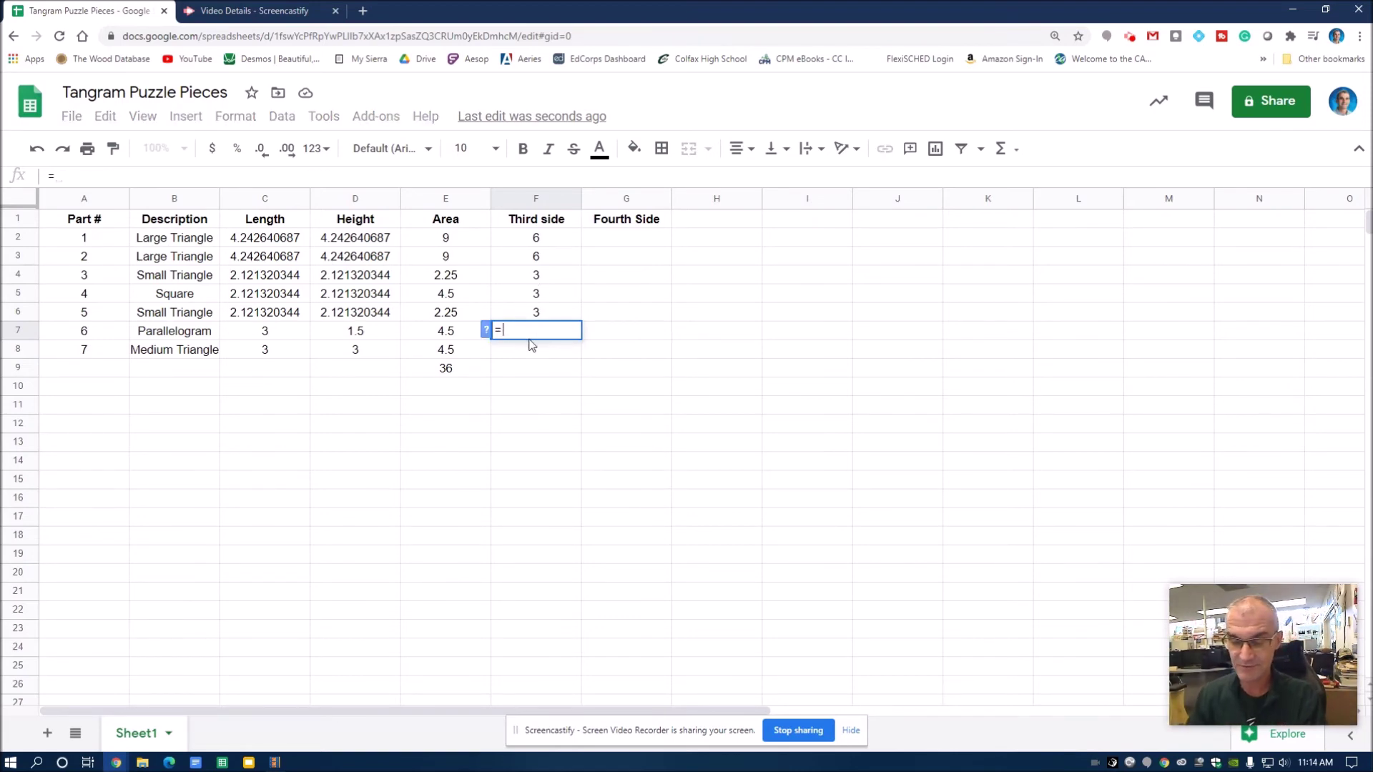
text(3/sq)
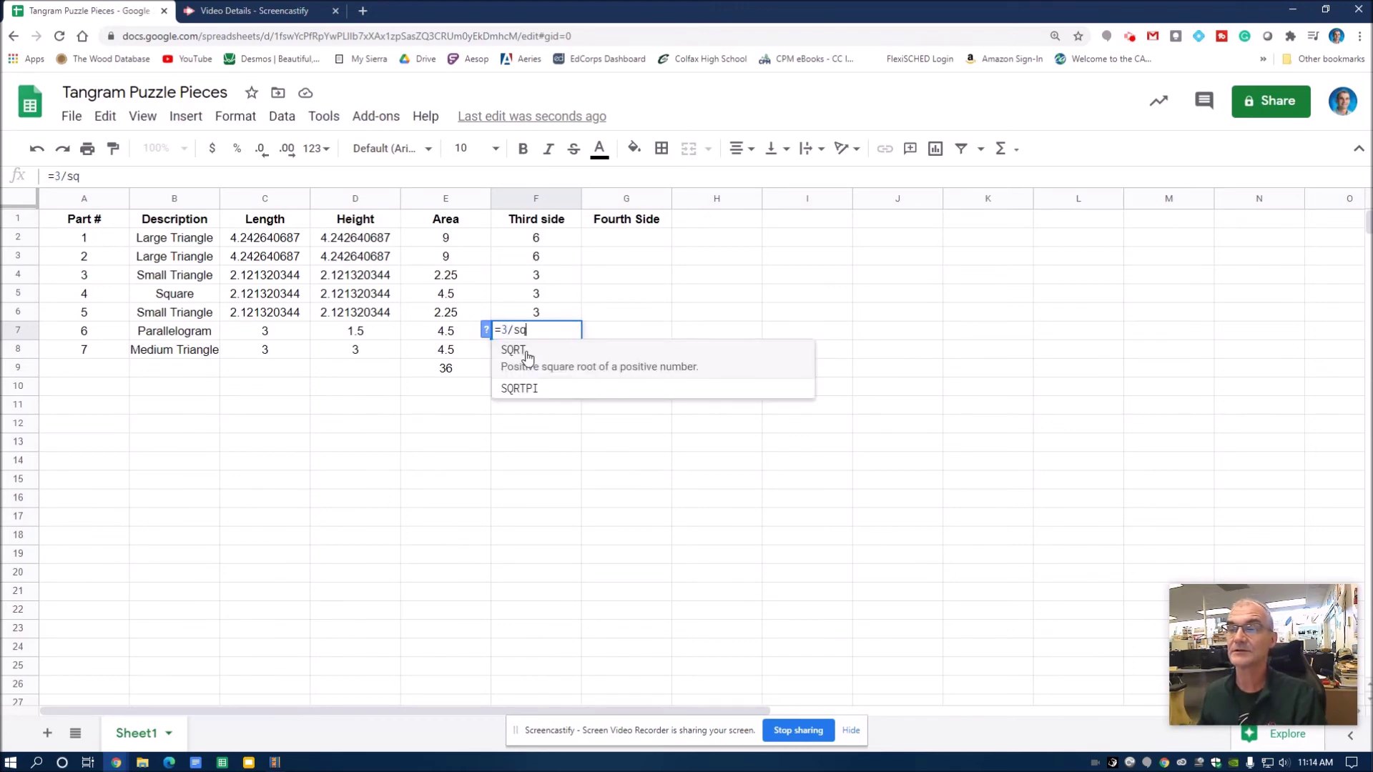
click(529, 353)
text(2)
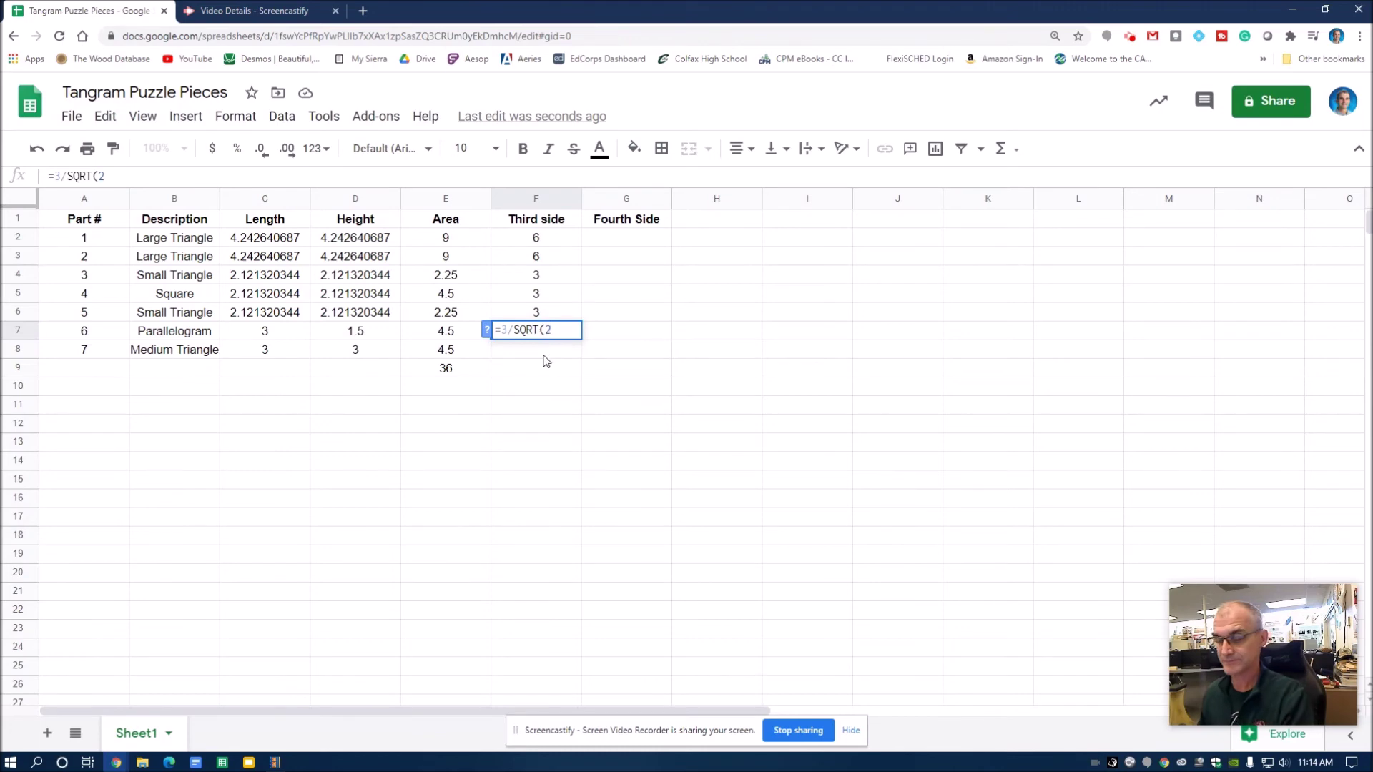
key(Return)
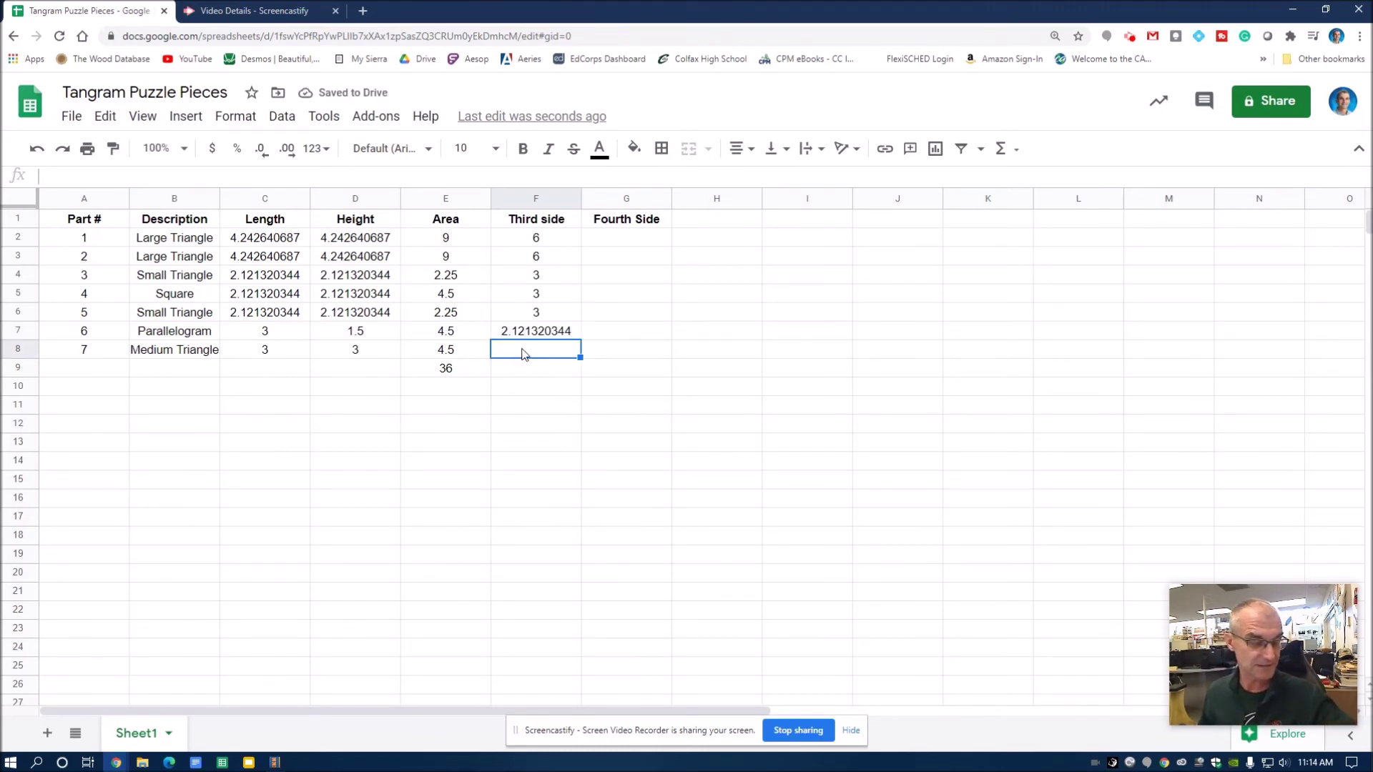
Calculate the medium triangle's third side in F8 with the formula =3*SQRT(2)
text(=3)
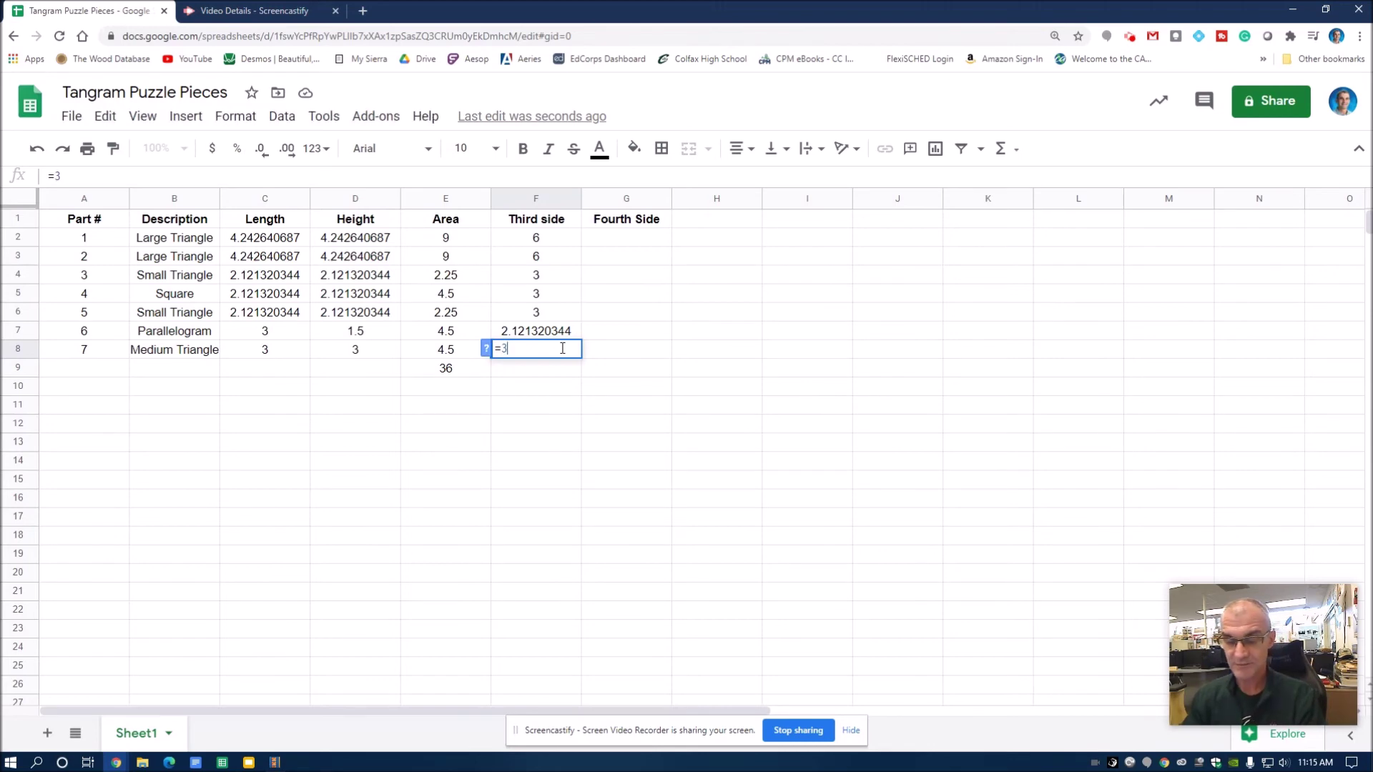
text(*sq)
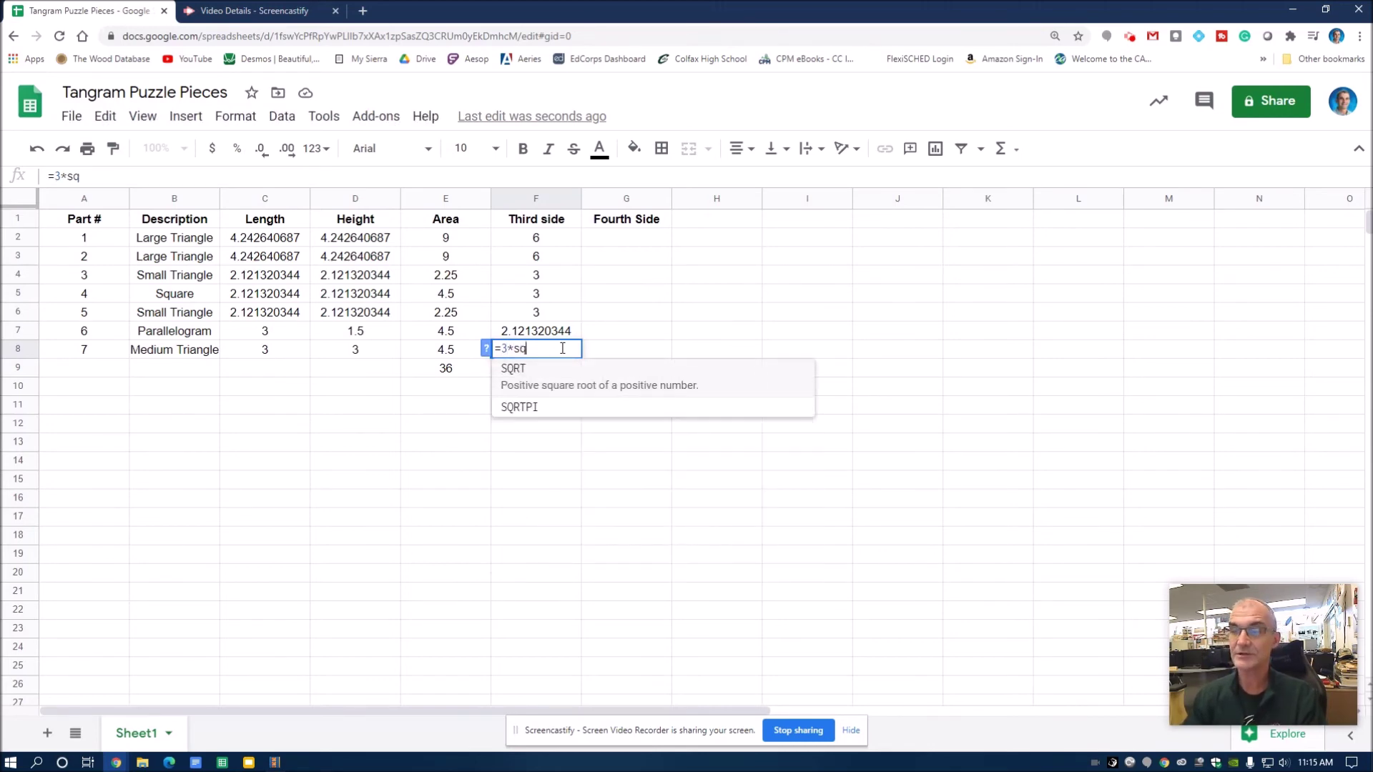
click(568, 383)
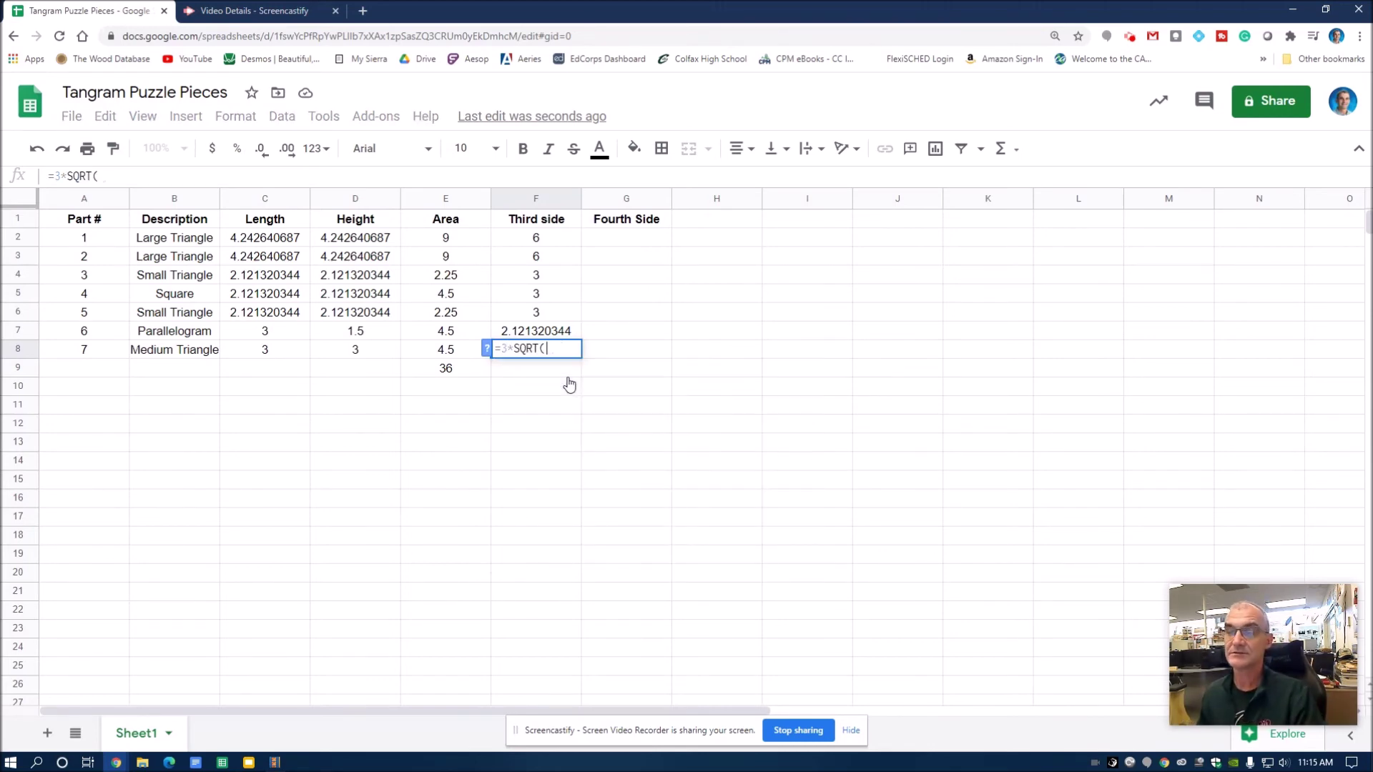
text(2)
key(Return)
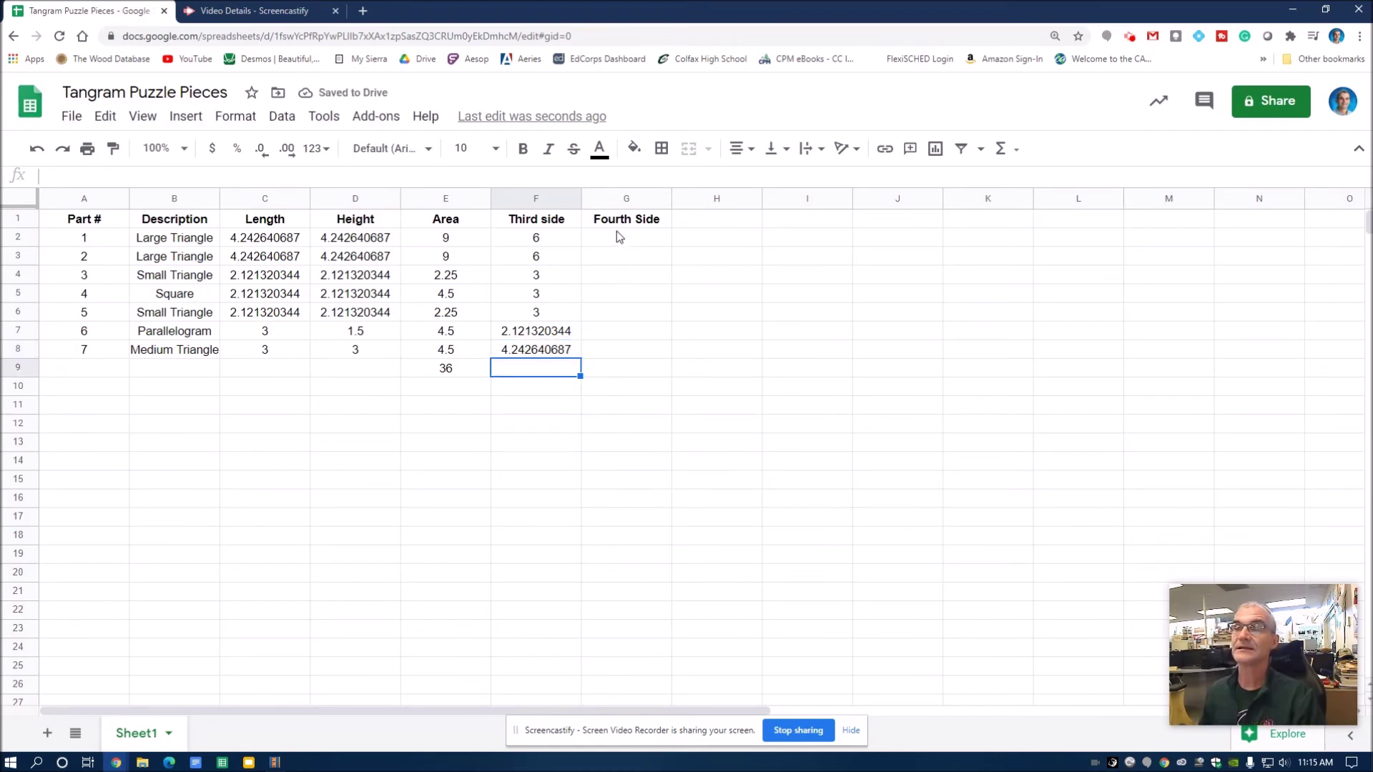
click(617, 236)
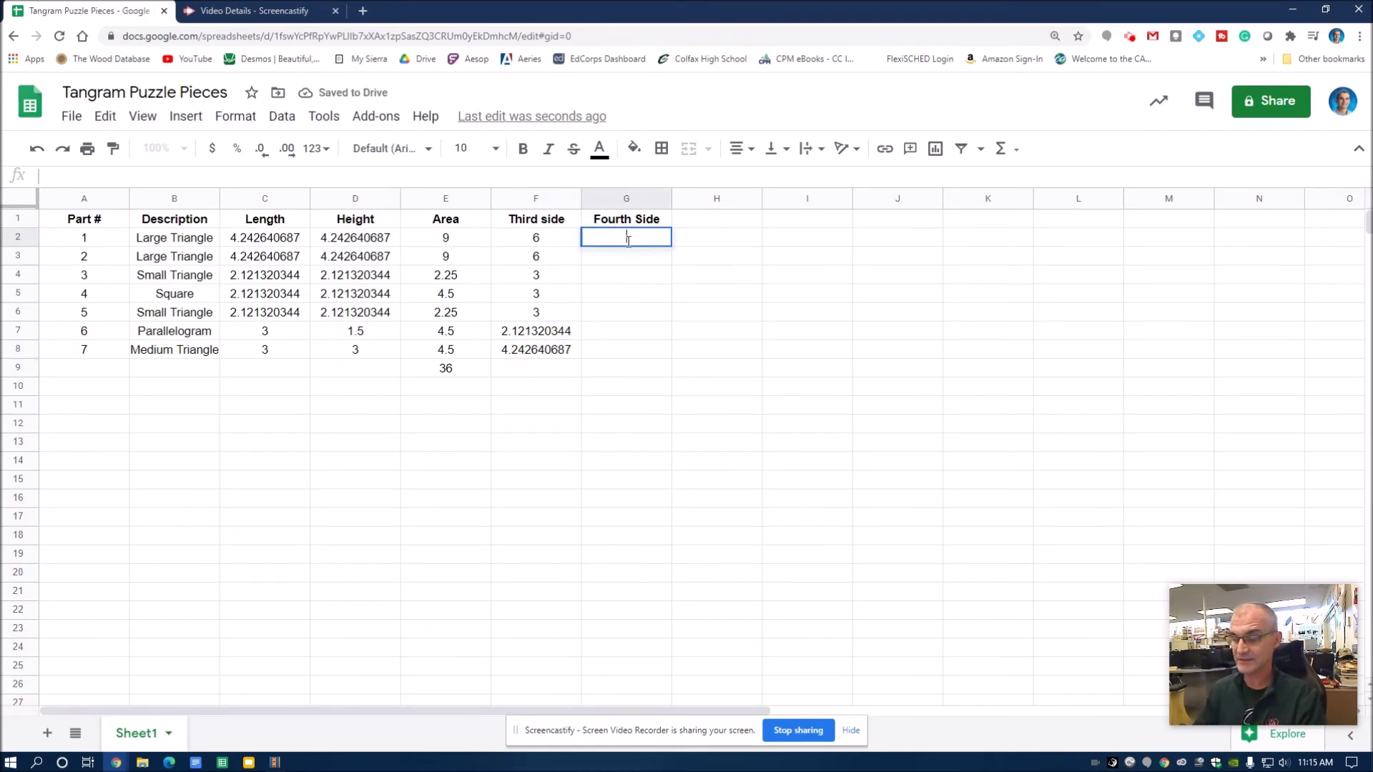
key(Return)
key(Return)
key(Return)
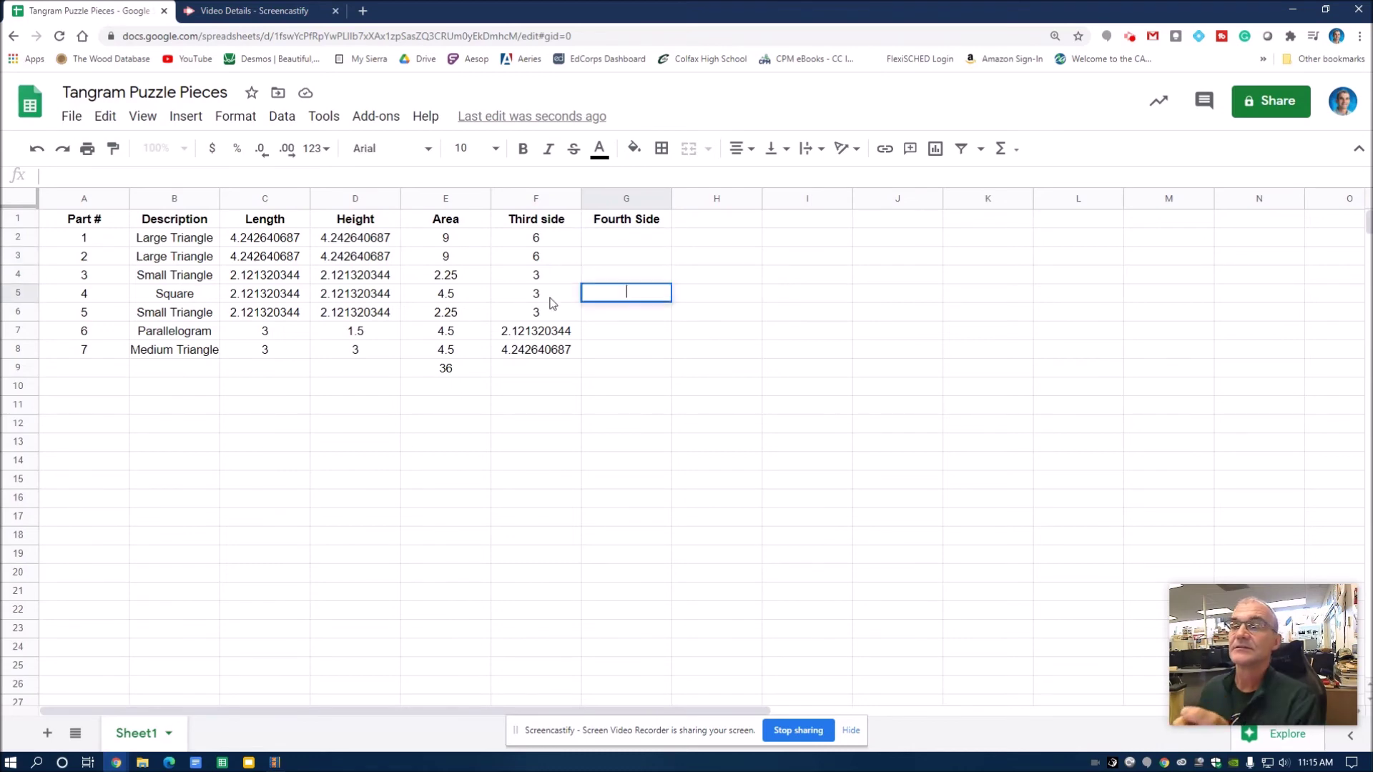
Replace the square's third side in F5 with a reference to its height, =D5
double_click(551, 295)
key(BackSpace)
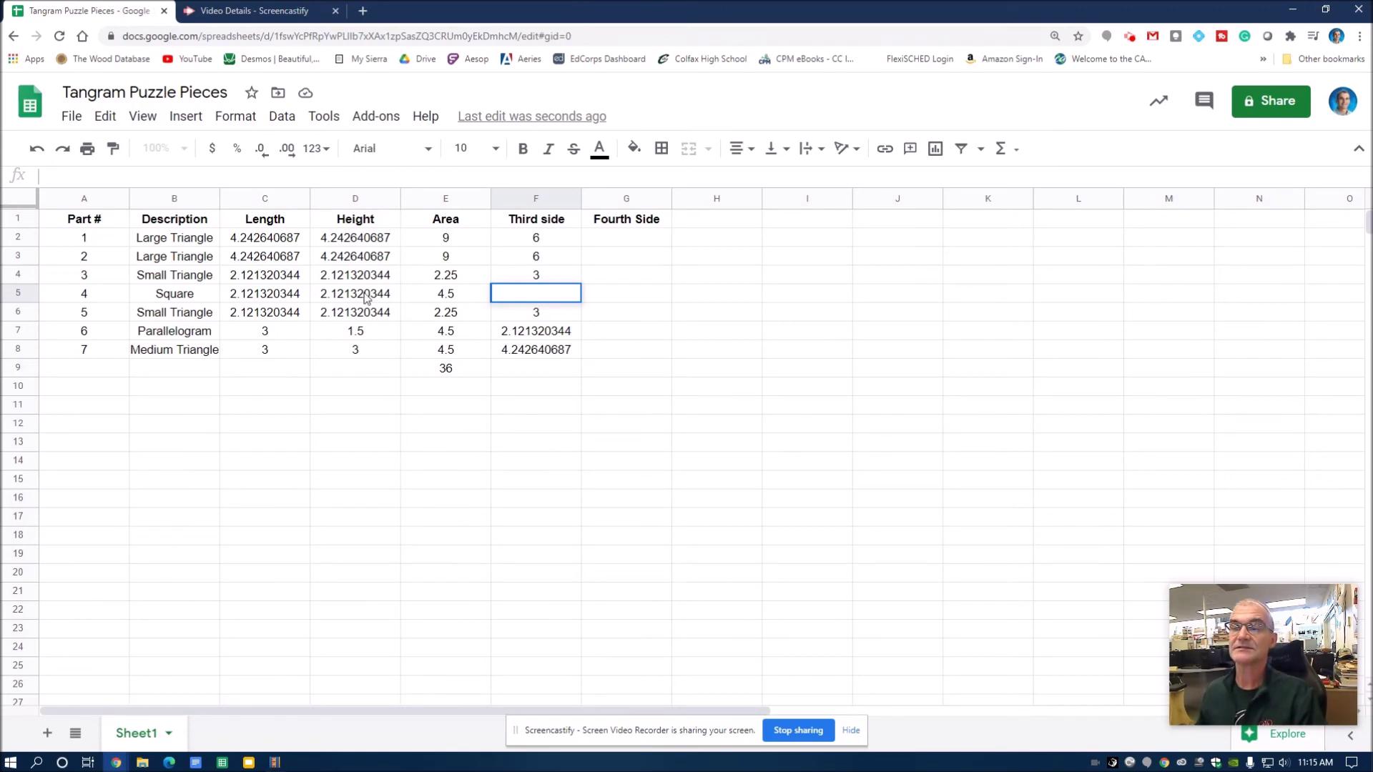
text(=)
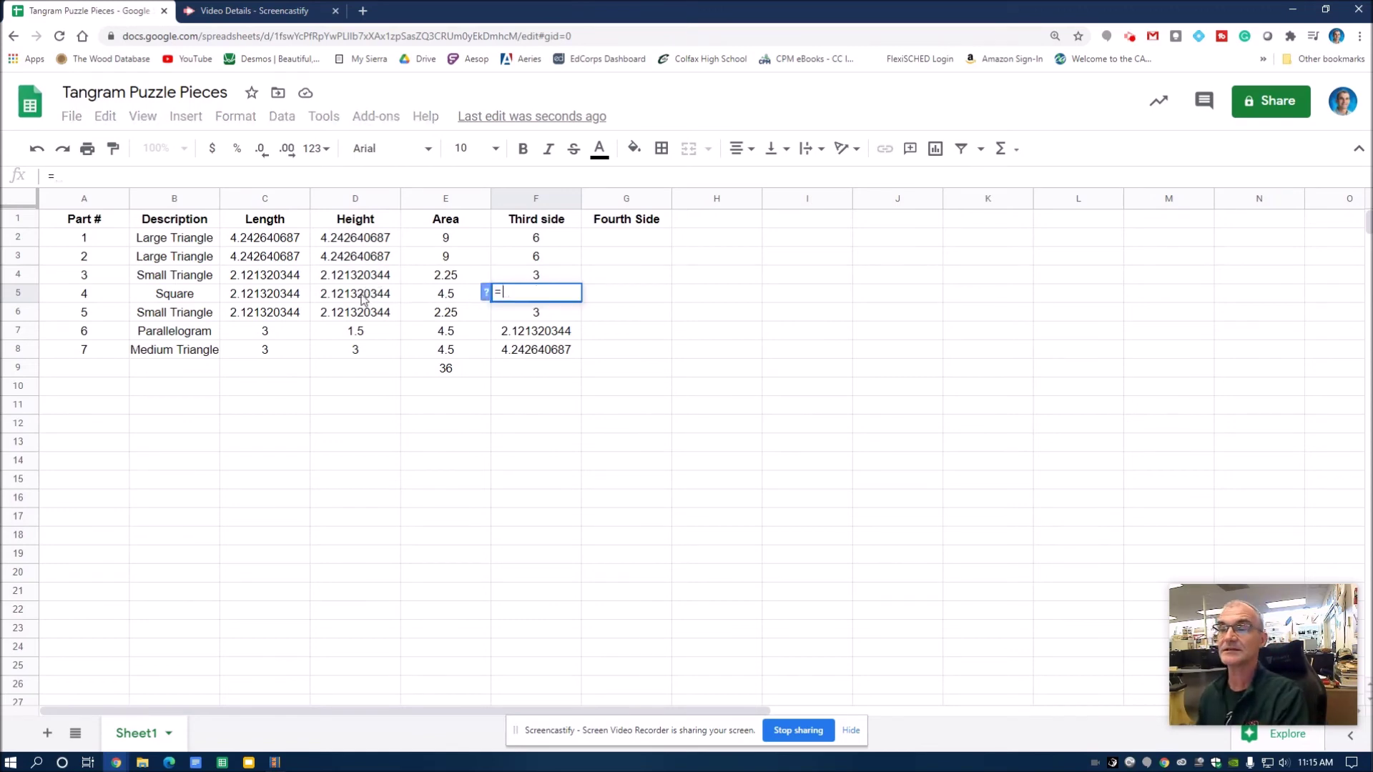
click(360, 300)
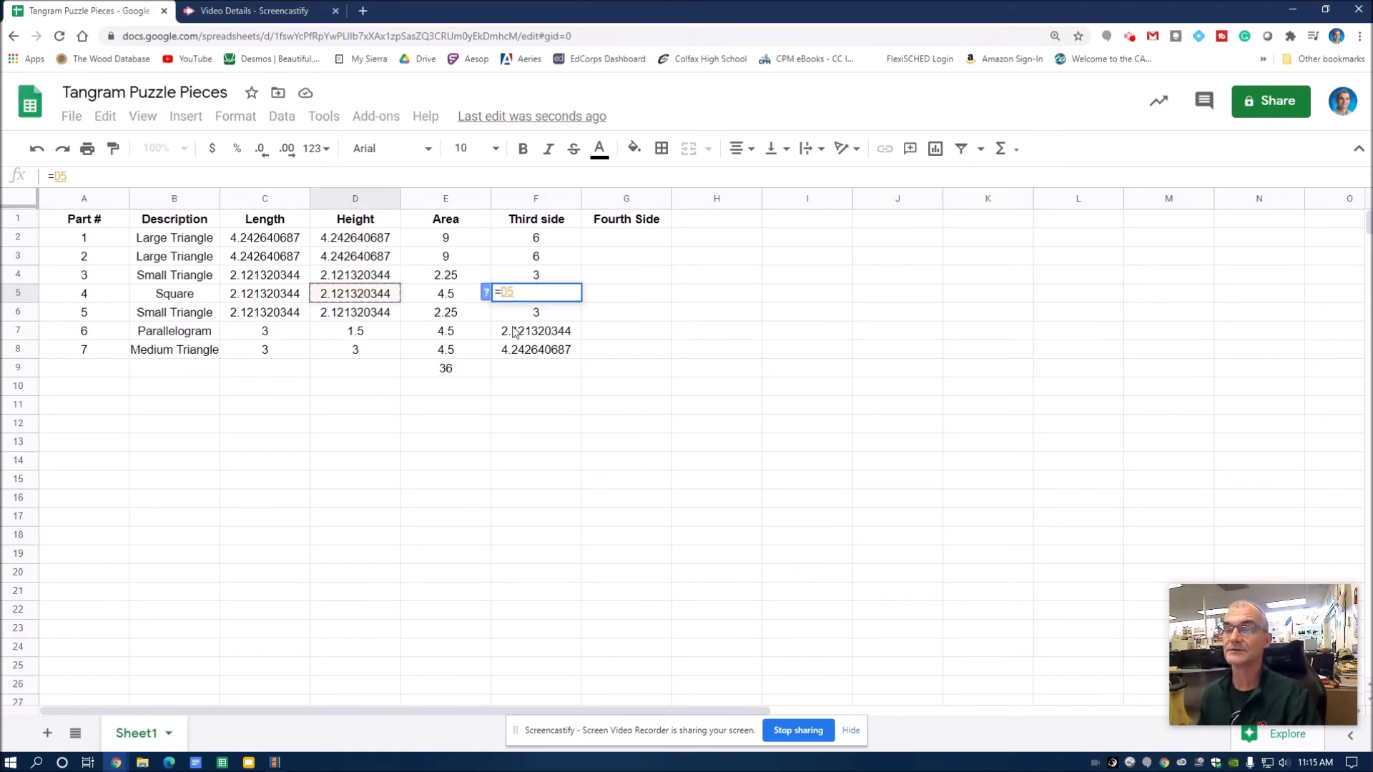
key(Return)
Set the square's fourth side in G5 equal to its third side with =F5, leaving the suggested autofill unused
double_click(610, 293)
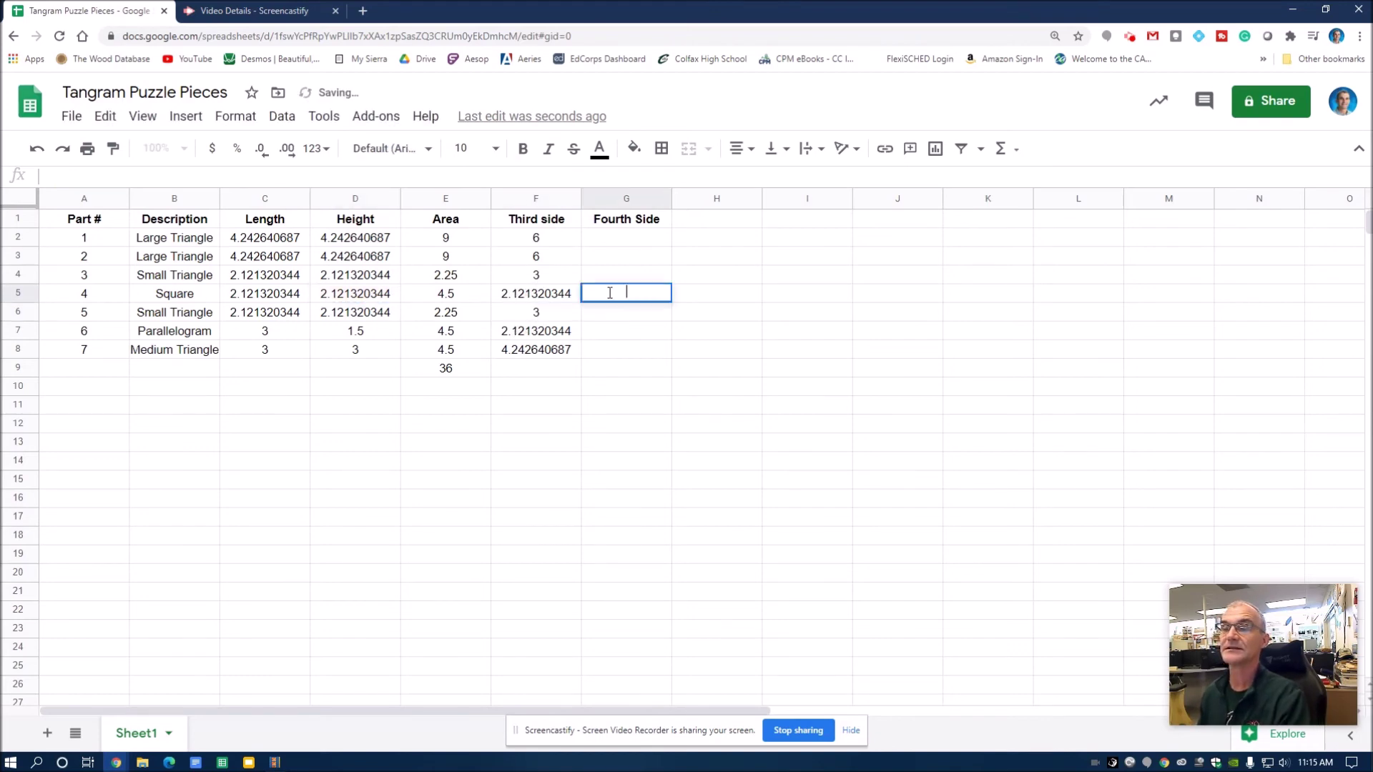
text(=)
click(540, 299)
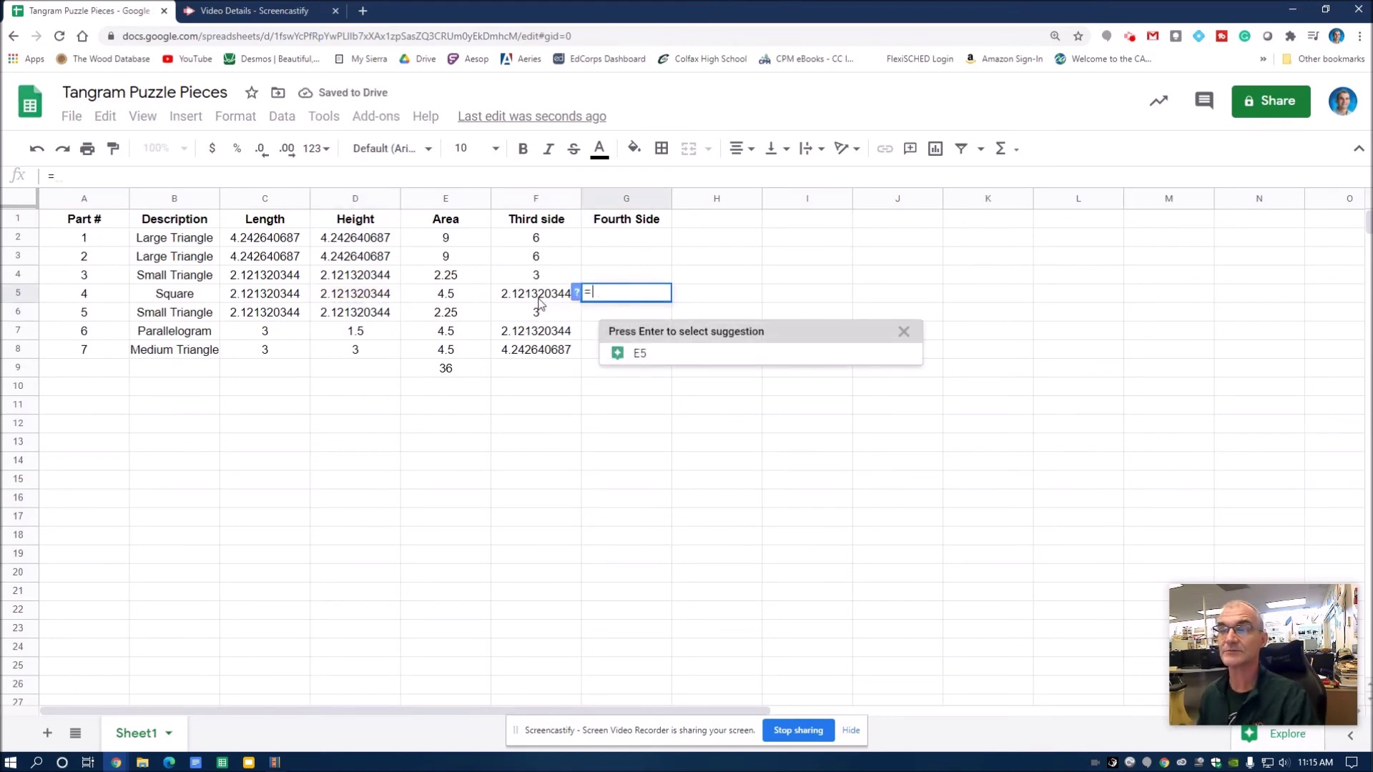
key(Return)
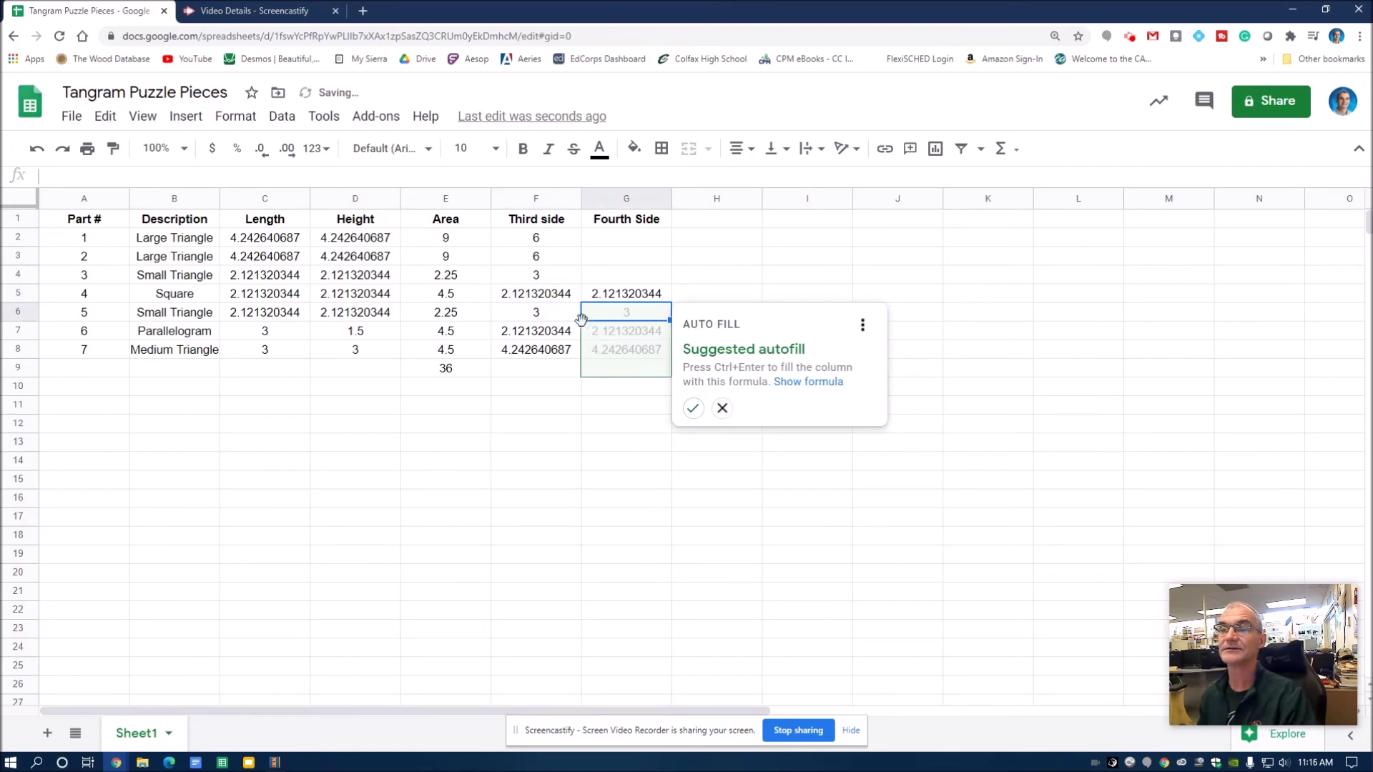
click(615, 319)
click(616, 333)
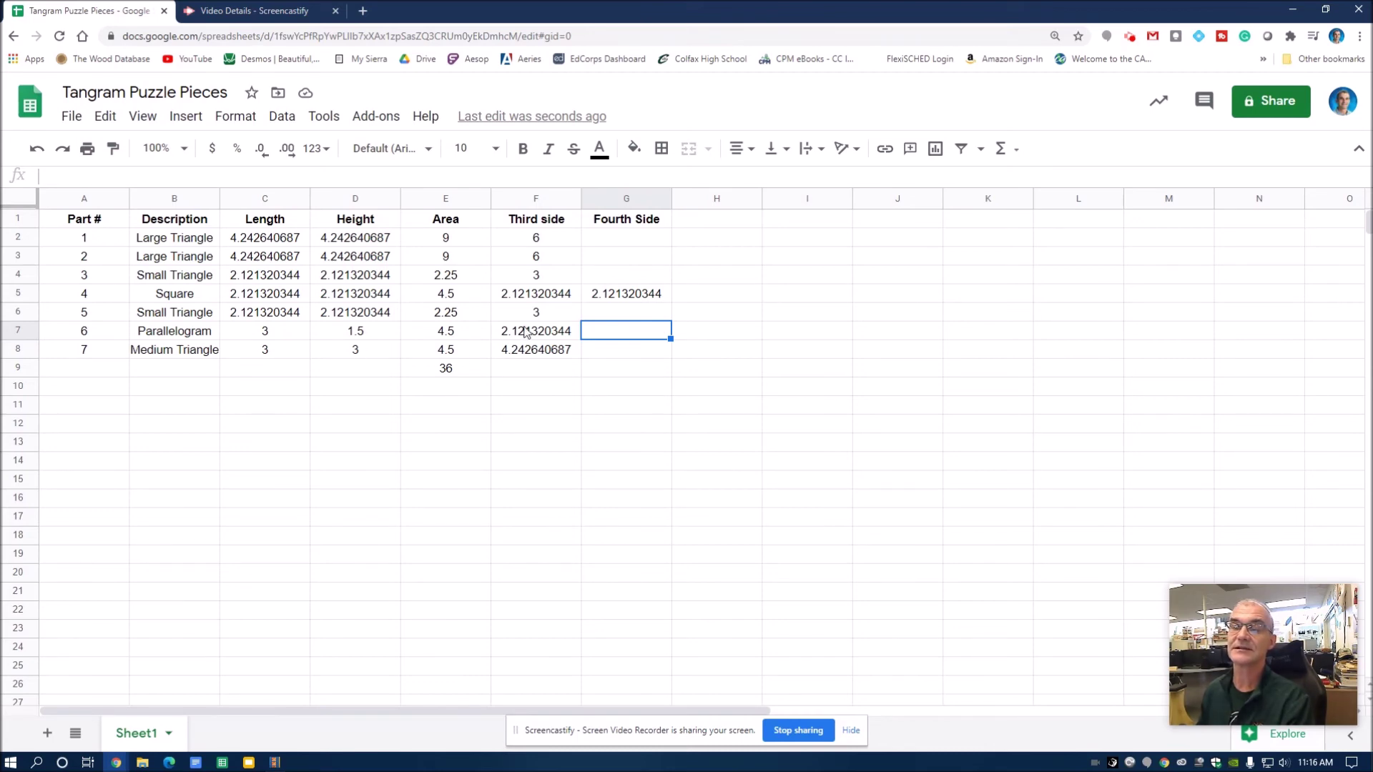
click(616, 354)
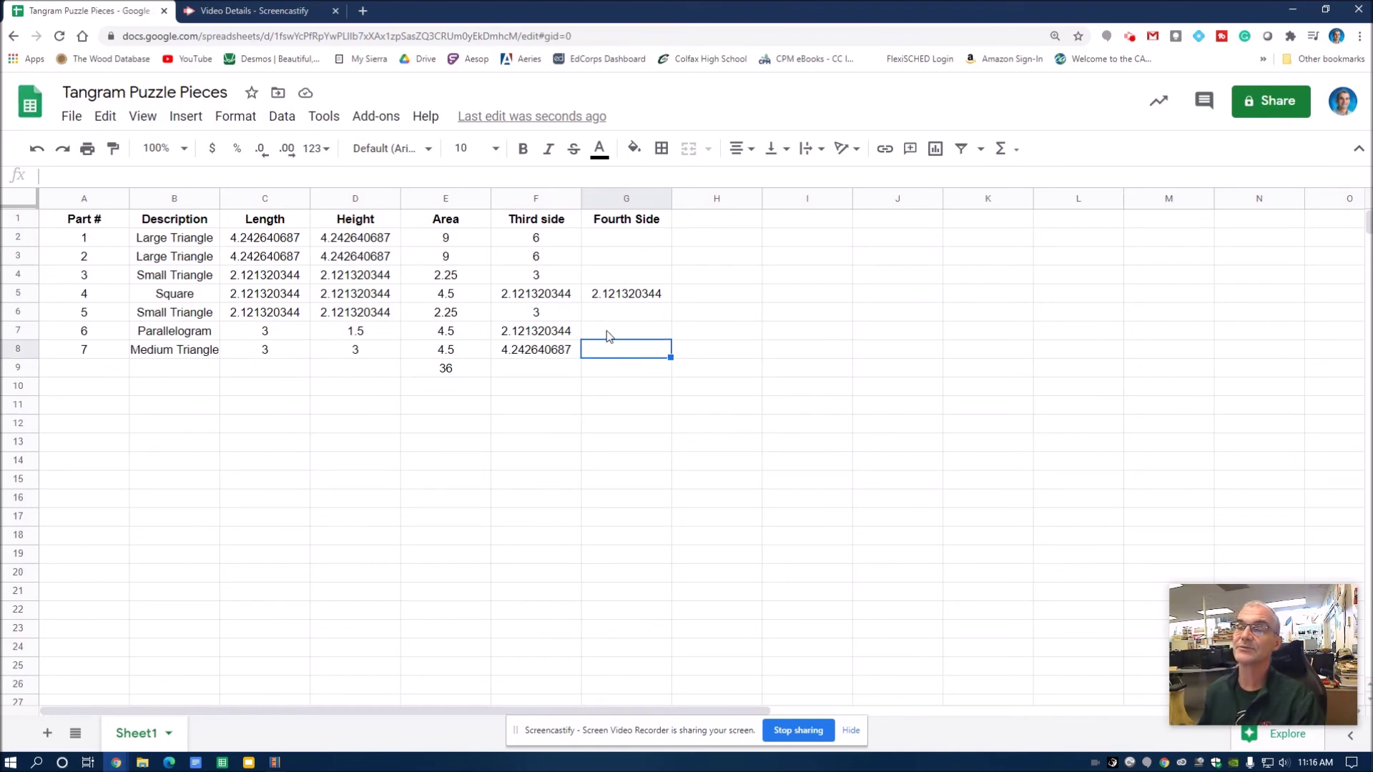
Enter the header "Perimeter" in H1
click(706, 221)
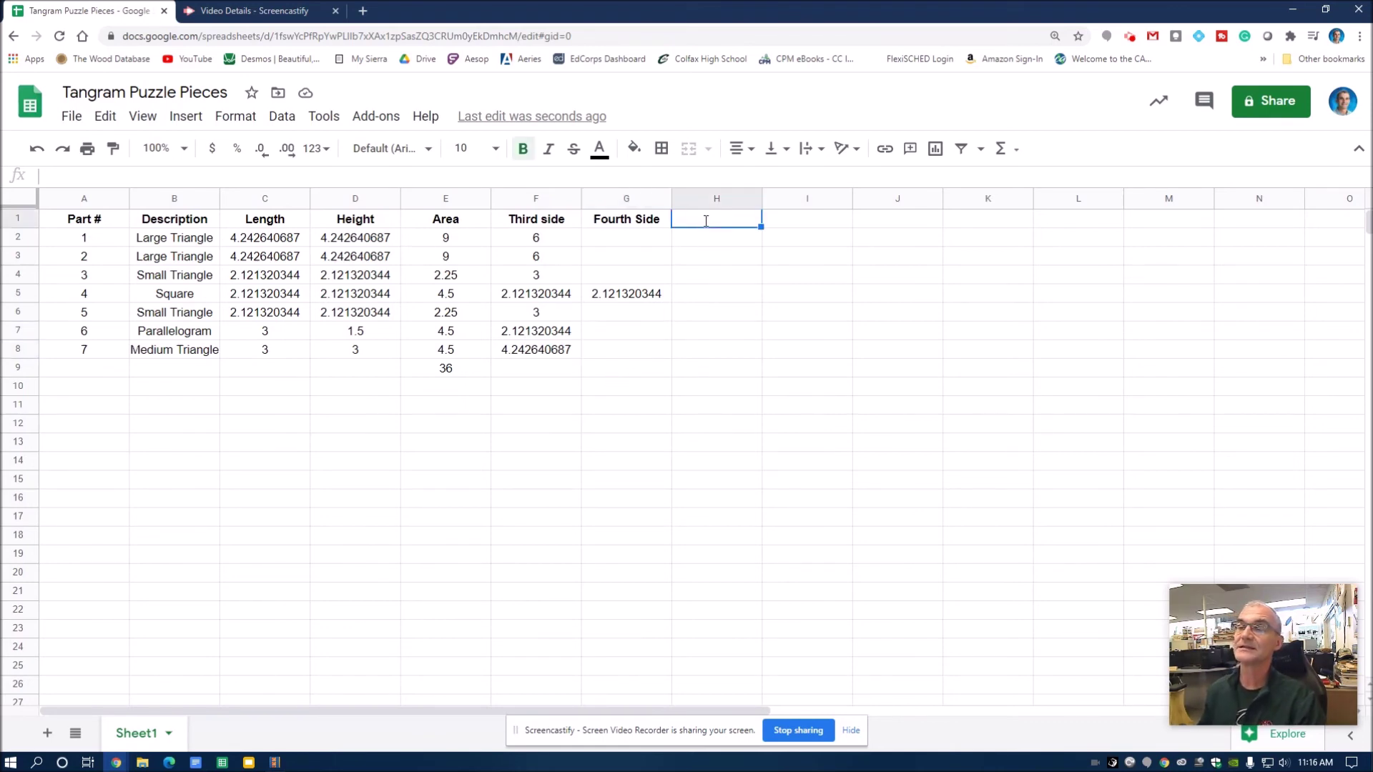
text(Perimeter)
key(Return)
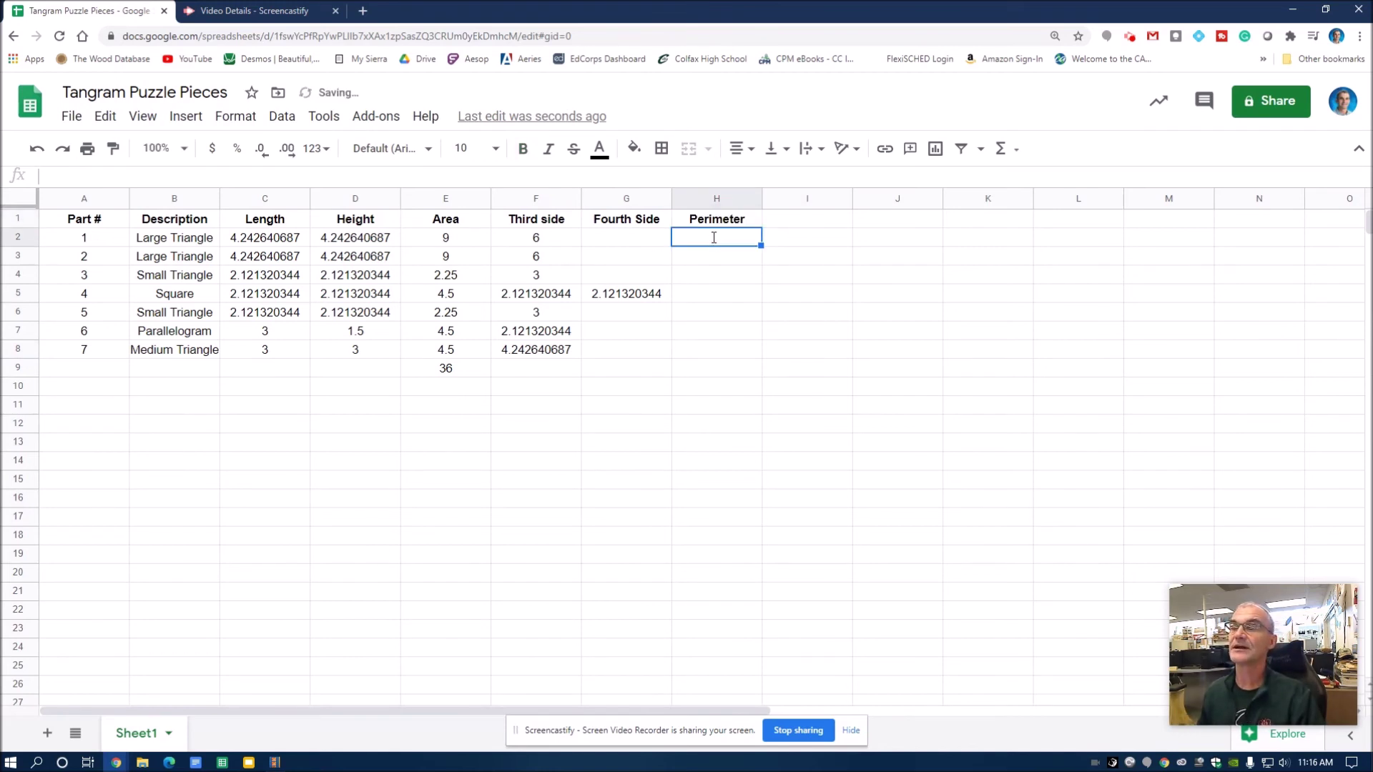
Calculate part 1's perimeter in H2 with the formula =C2+D2+F2 and reject the suggested autofill
text(=)
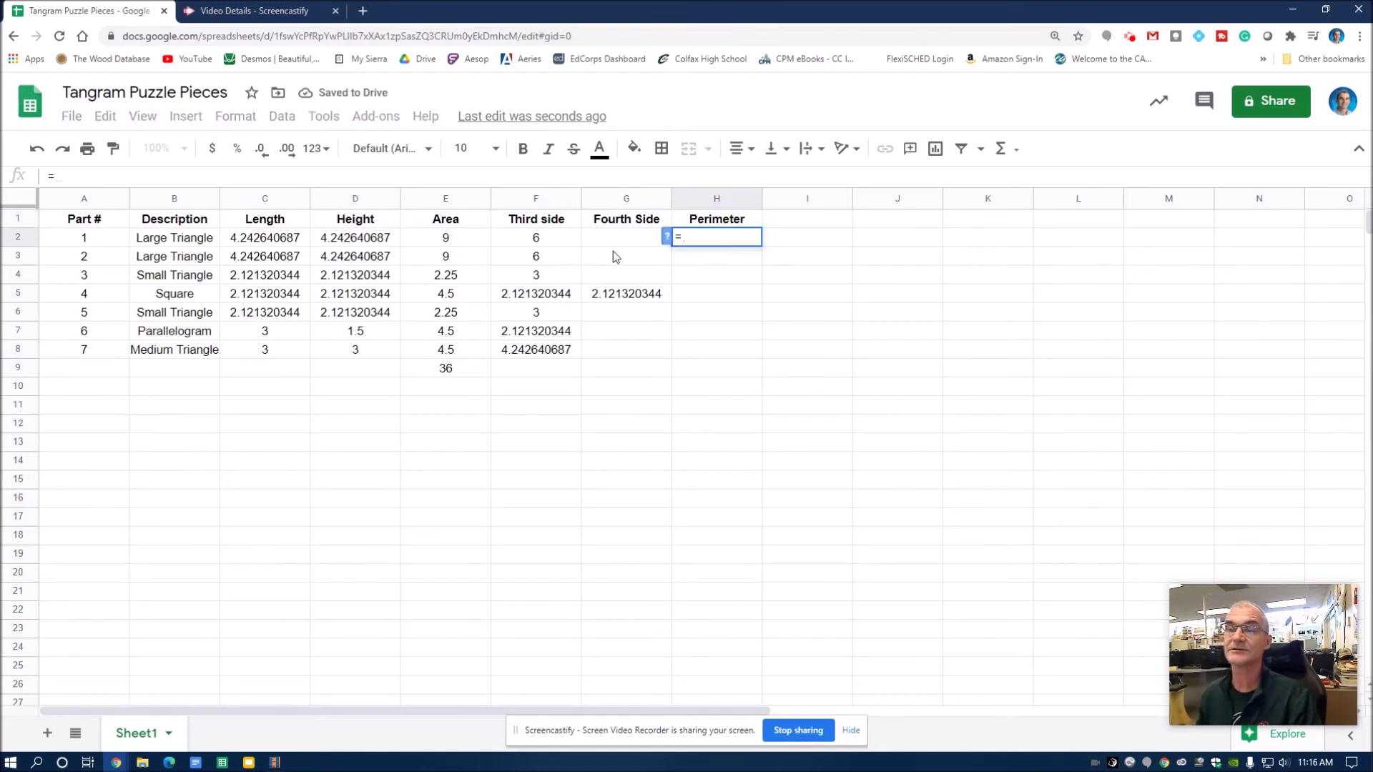
click(280, 243)
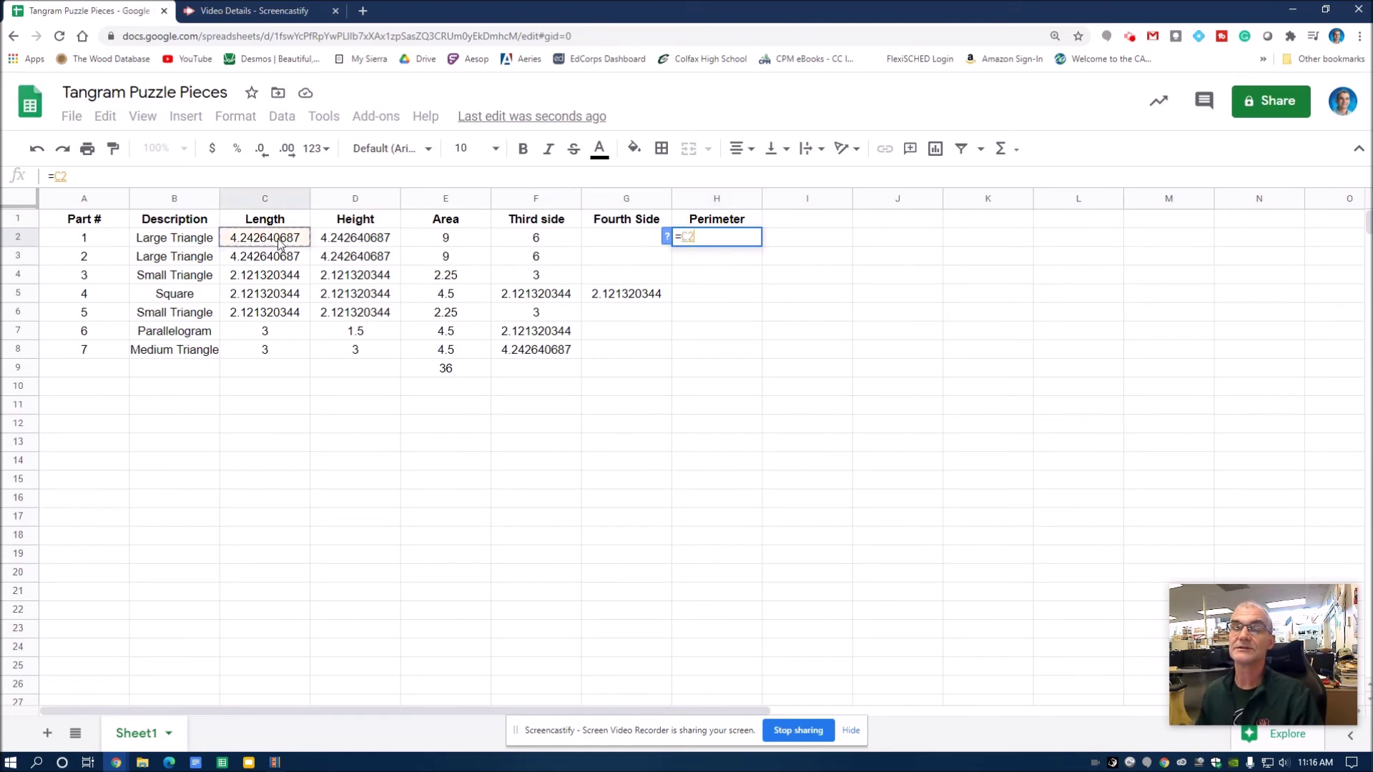
text(+)
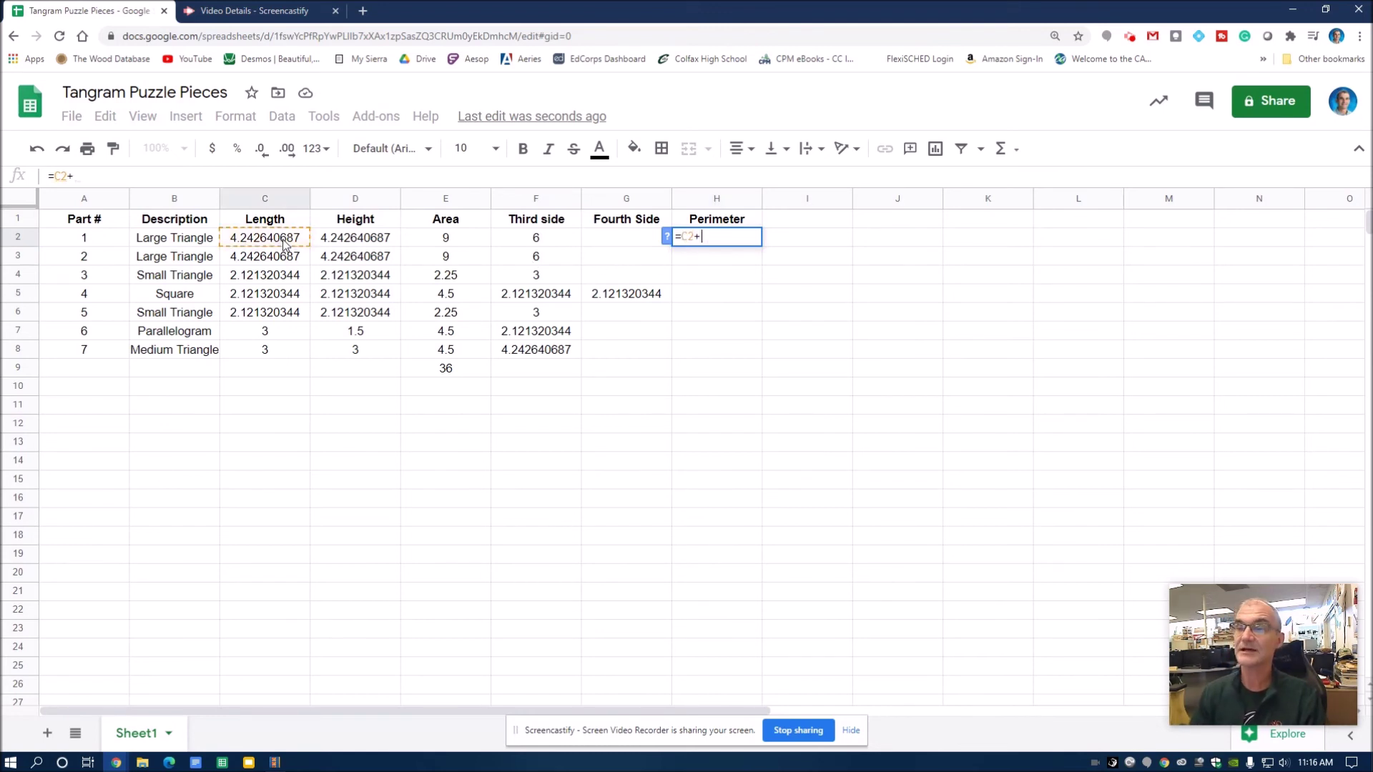
click(366, 245)
text(+)
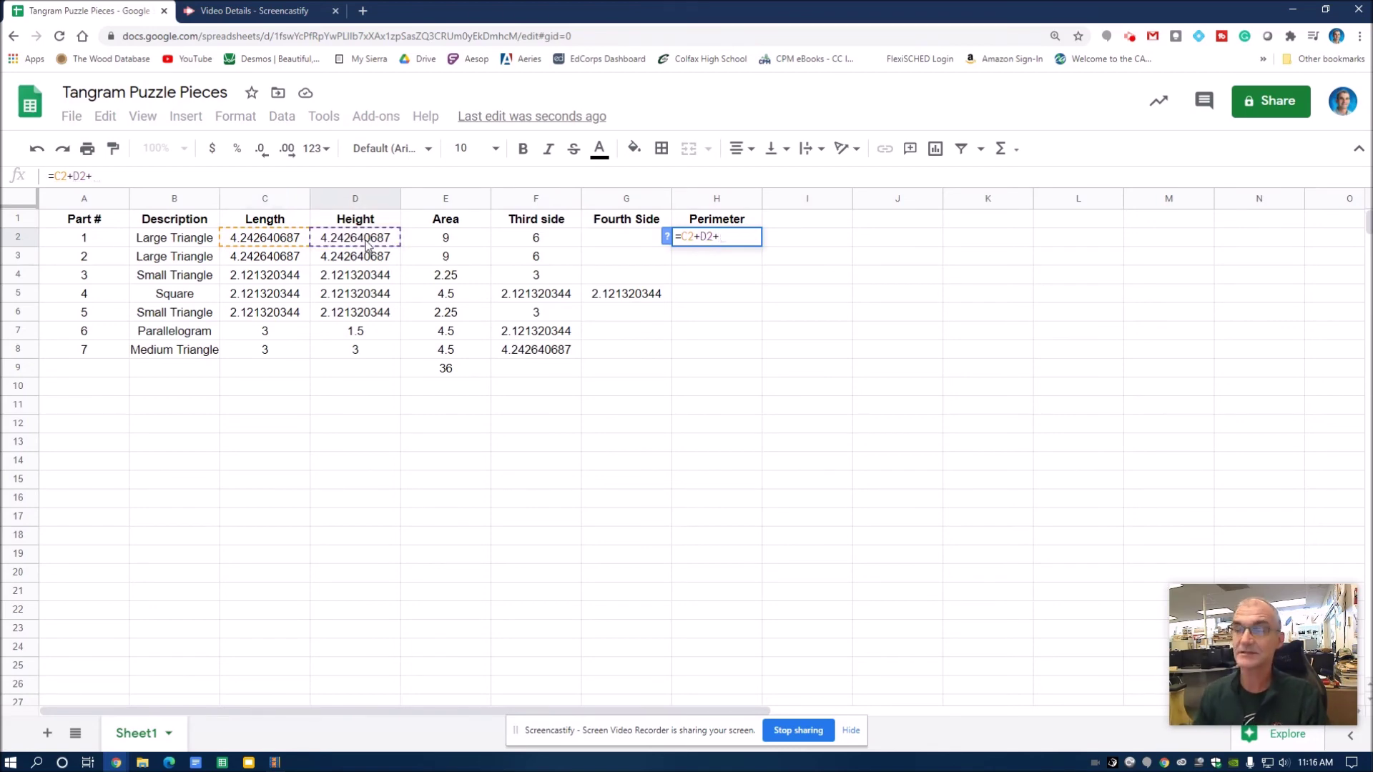
click(538, 243)
key(Return)
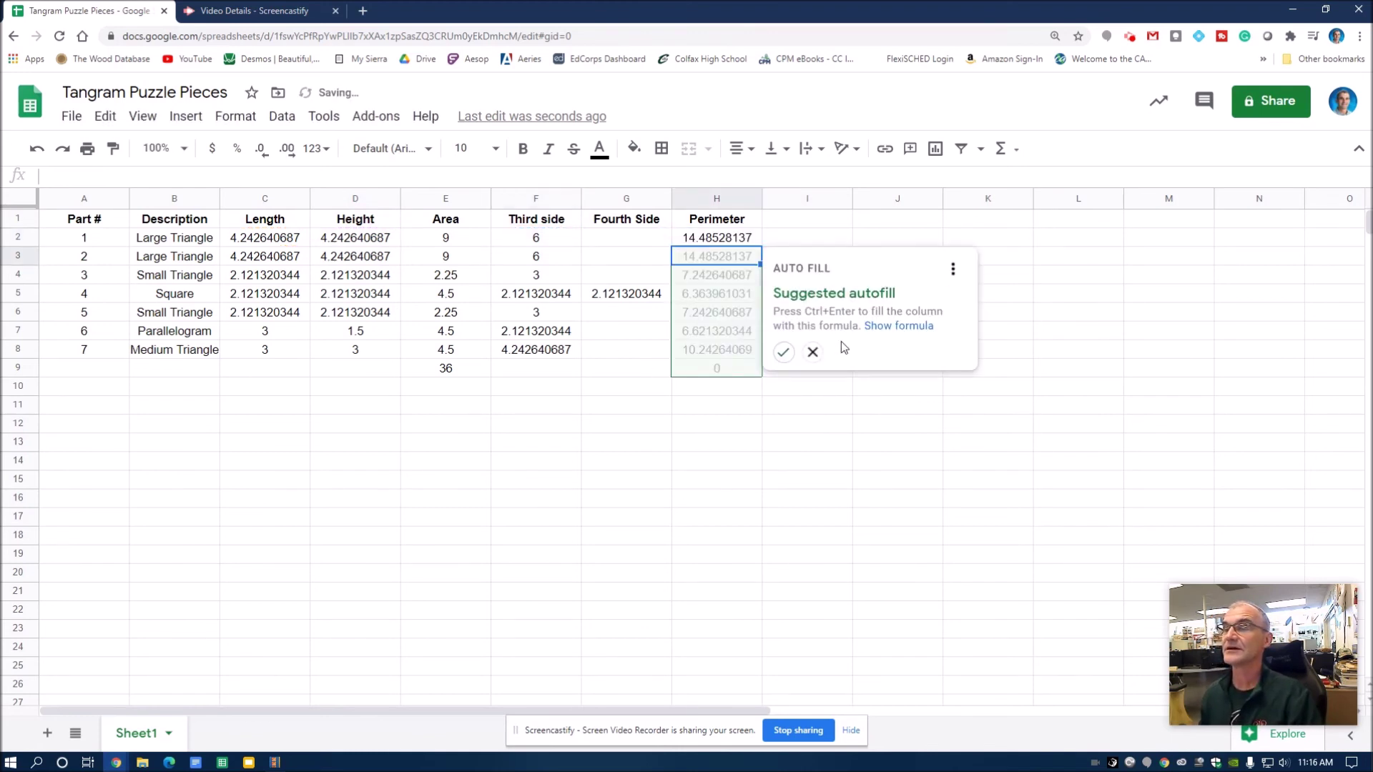
click(812, 351)
Fill the perimeter formula from H2 down to parts 2 and 3 in H3 and H4
click(758, 241)
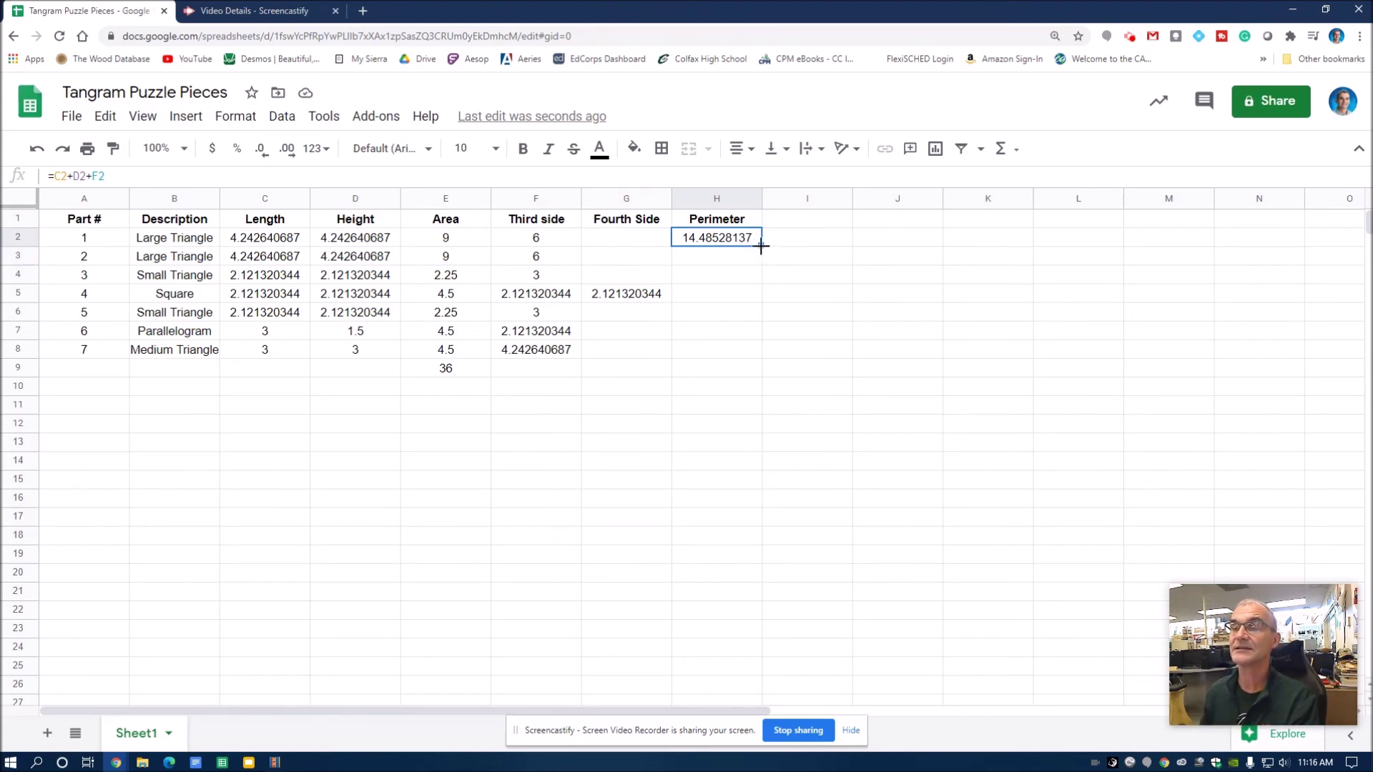
drag(760, 246, 758, 260)
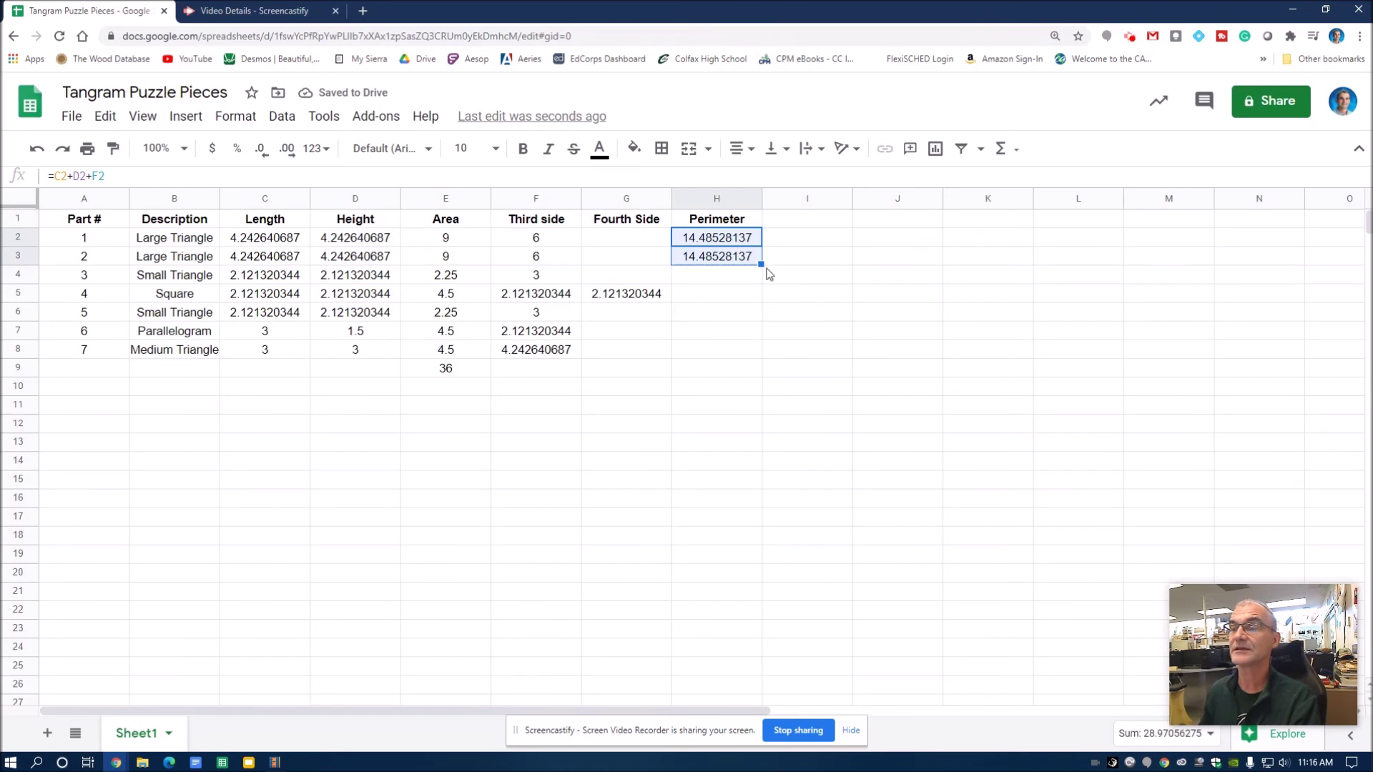
drag(761, 264, 760, 281)
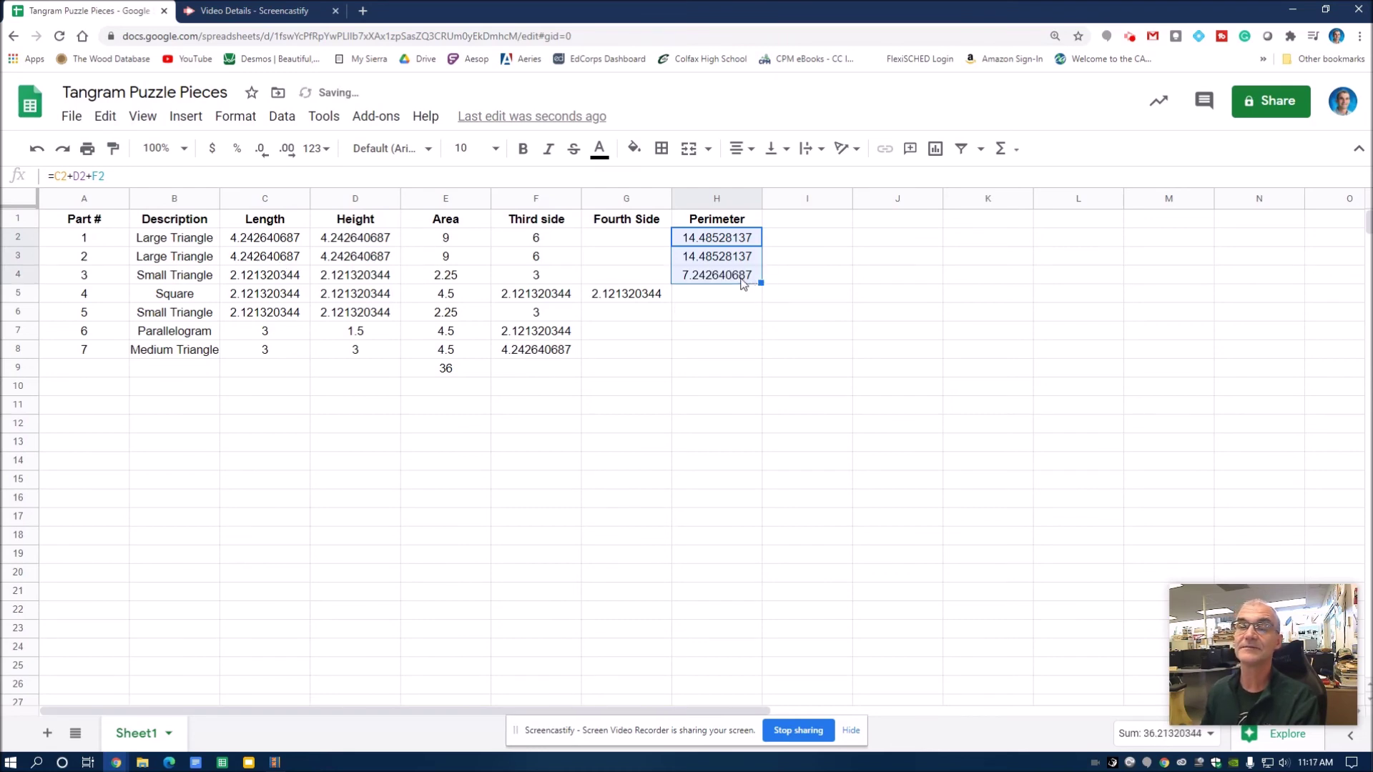
Calculate the square's perimeter in H5 with the formula =C5*4
click(718, 301)
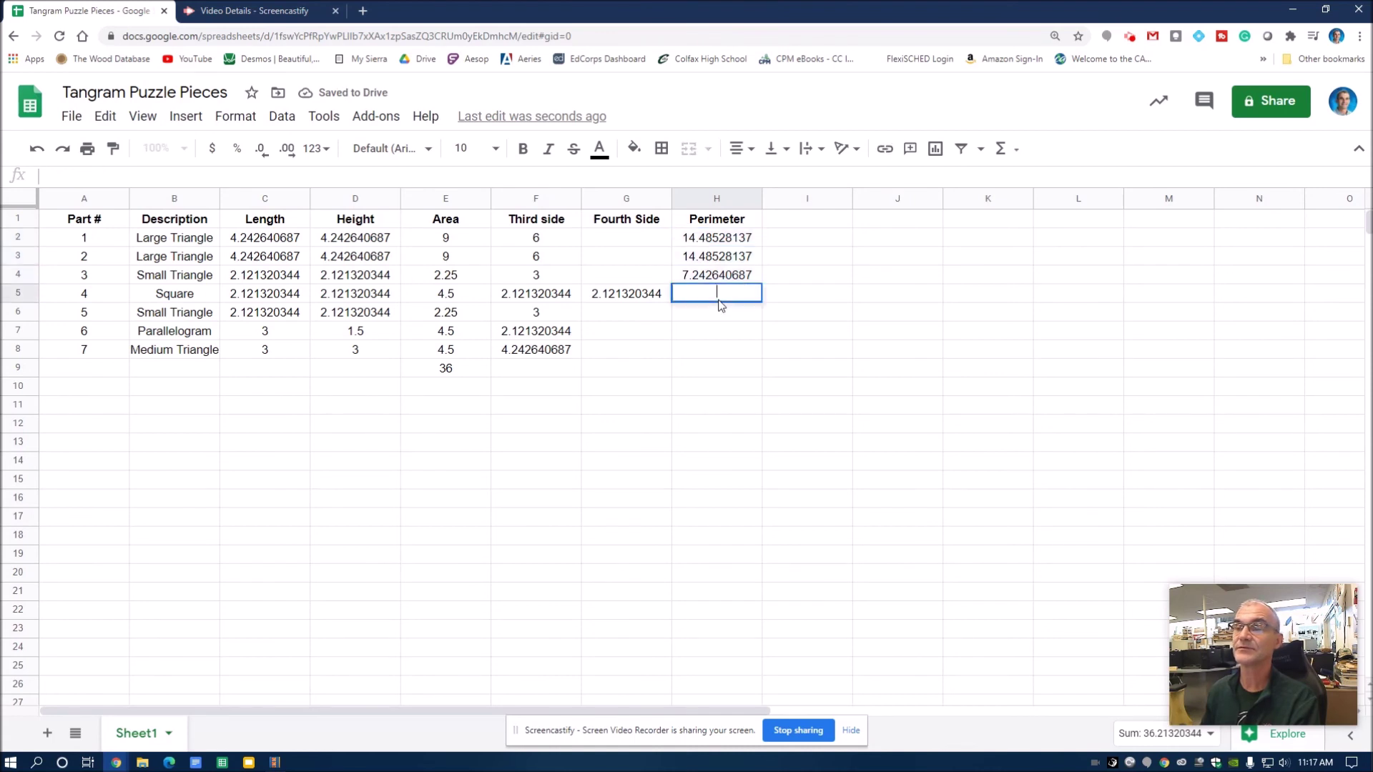
text(=)
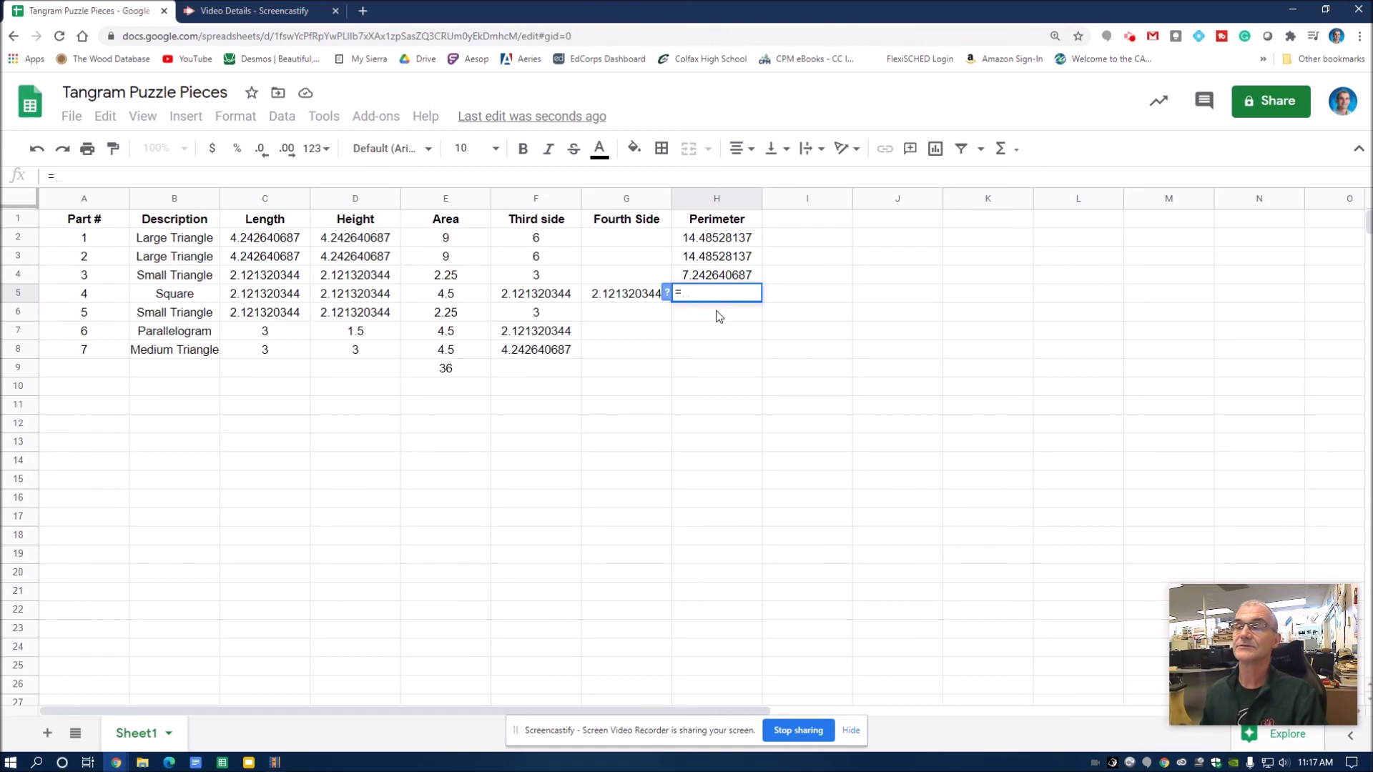
click(279, 296)
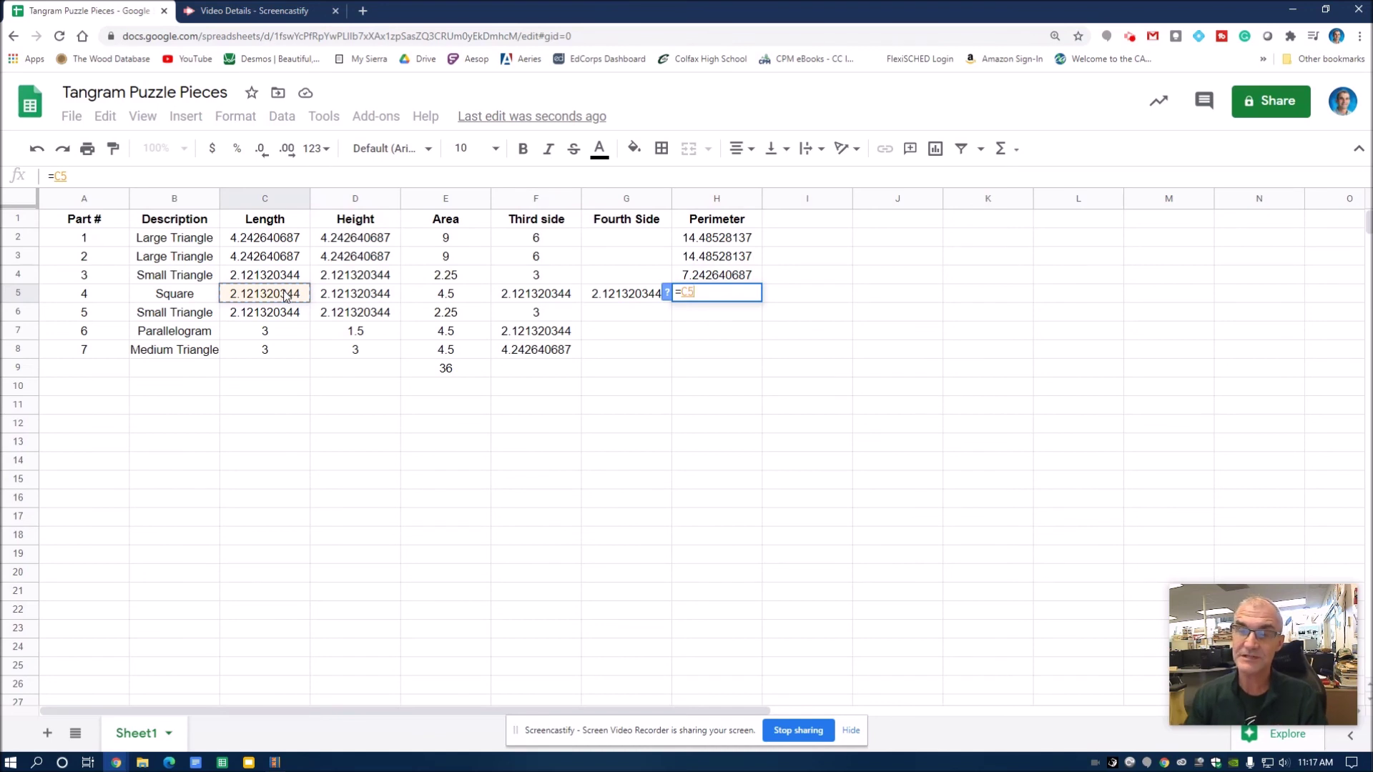
text(*)
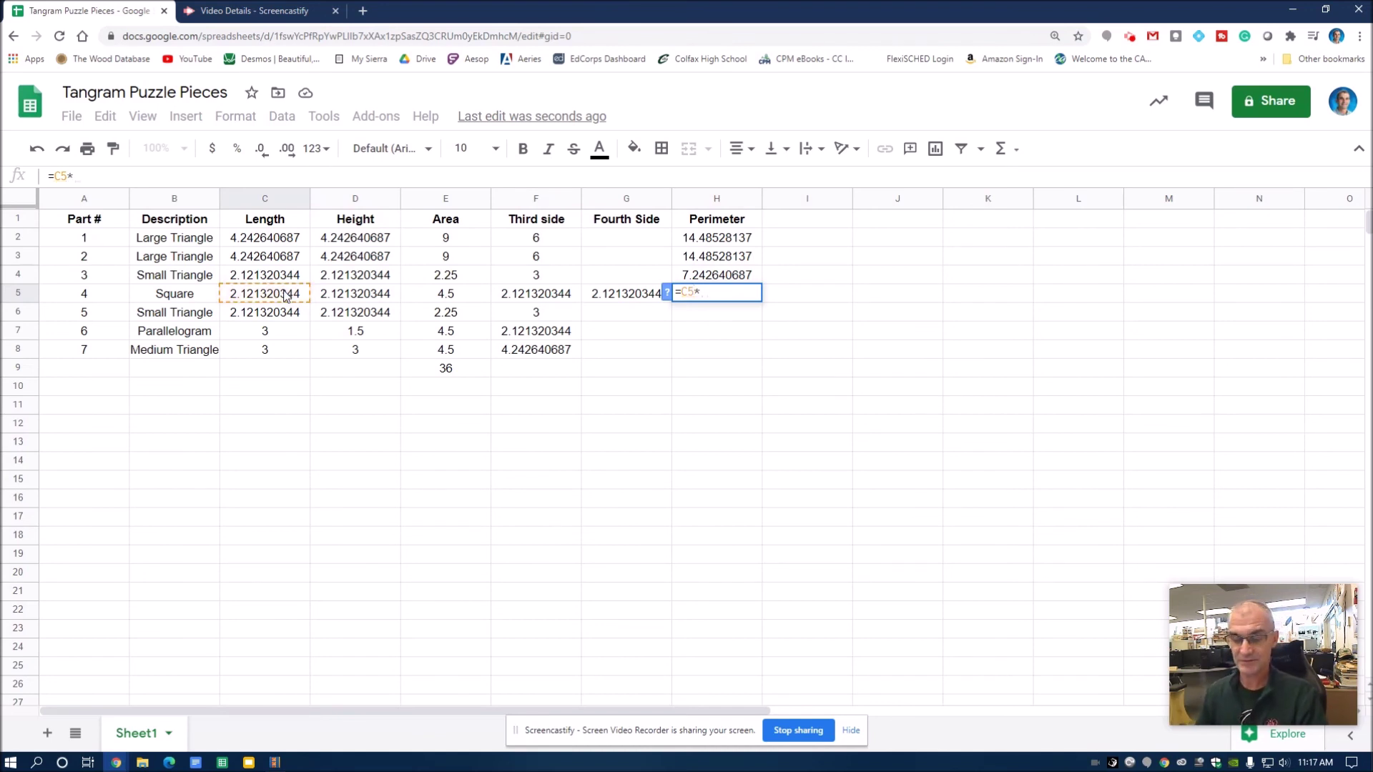
text(4)
key(Return)
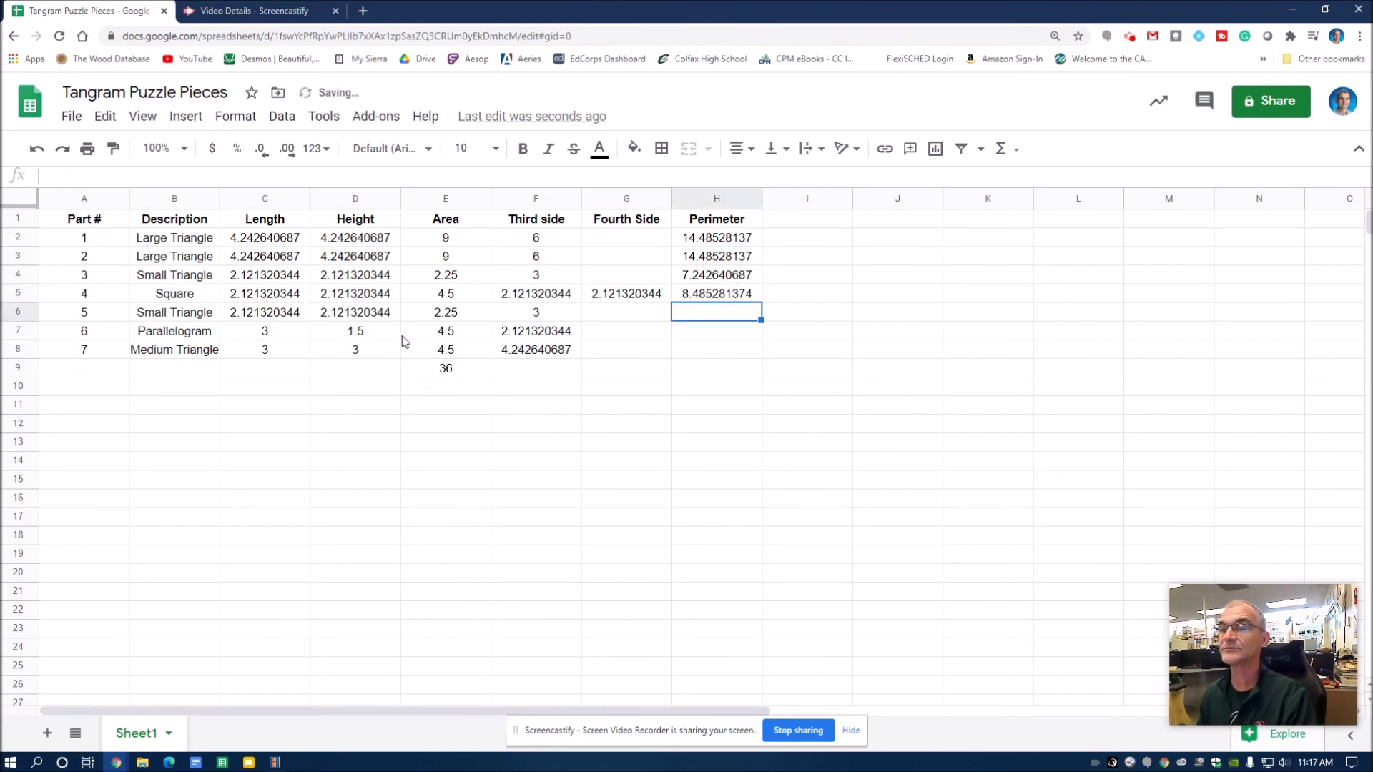
Calculate part 5's small triangle perimeter in H6 with the formula =C6+D6+F6
double_click(698, 311)
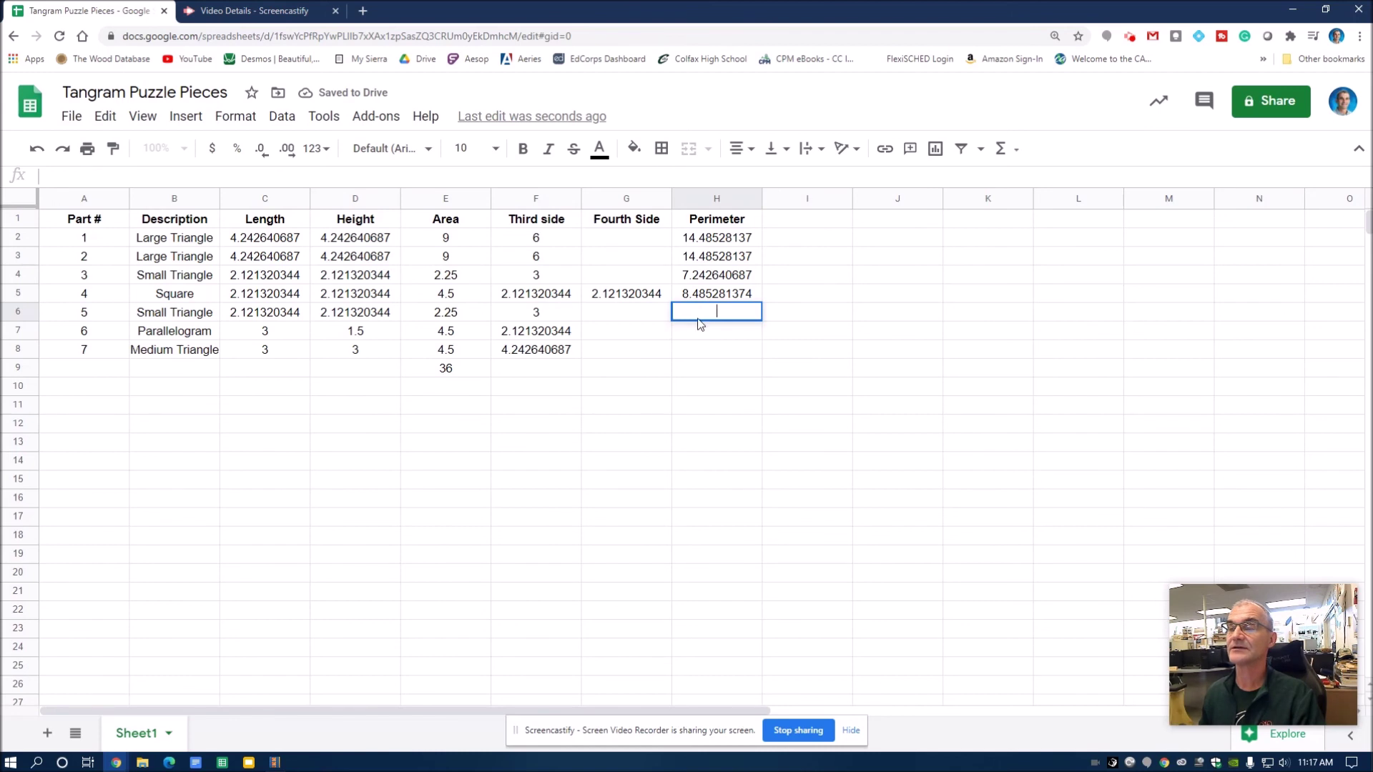
text(=)
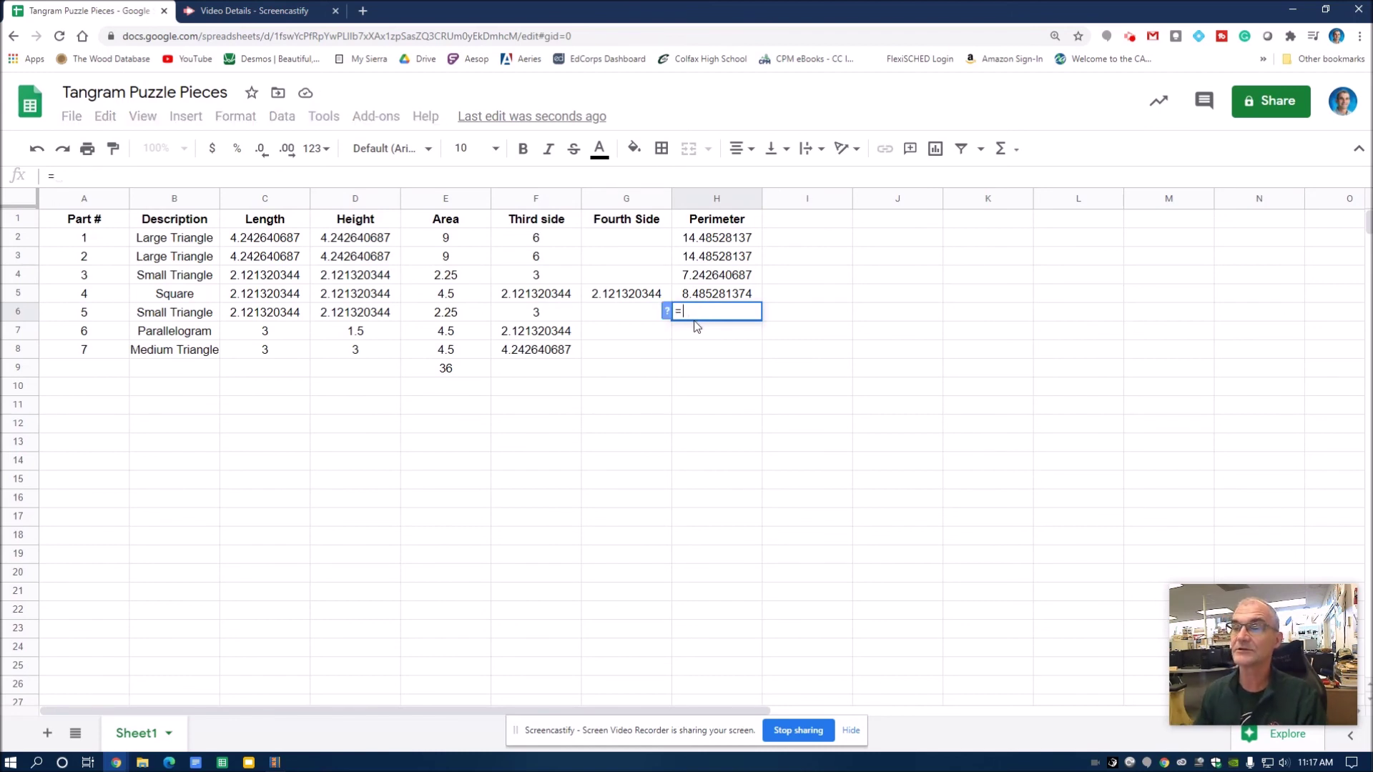
click(278, 321)
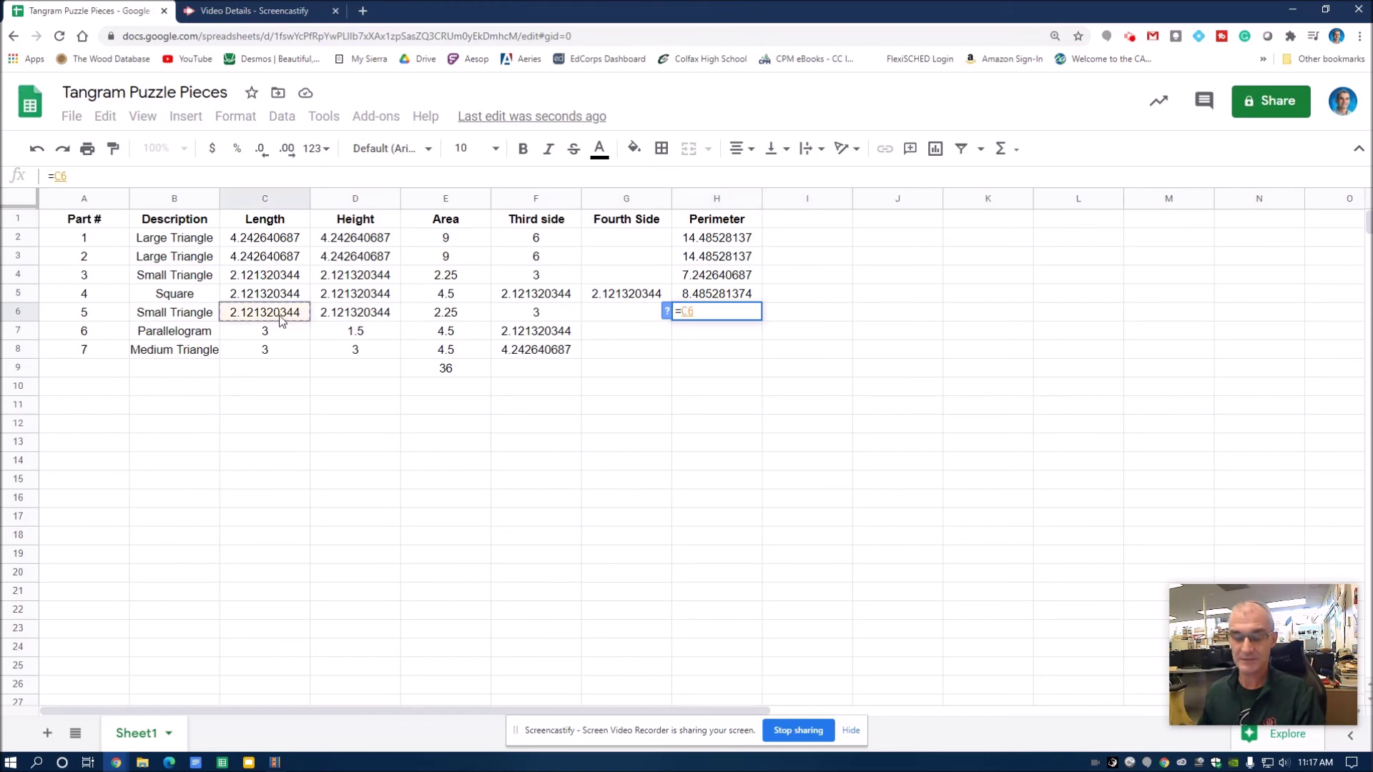
text(+)
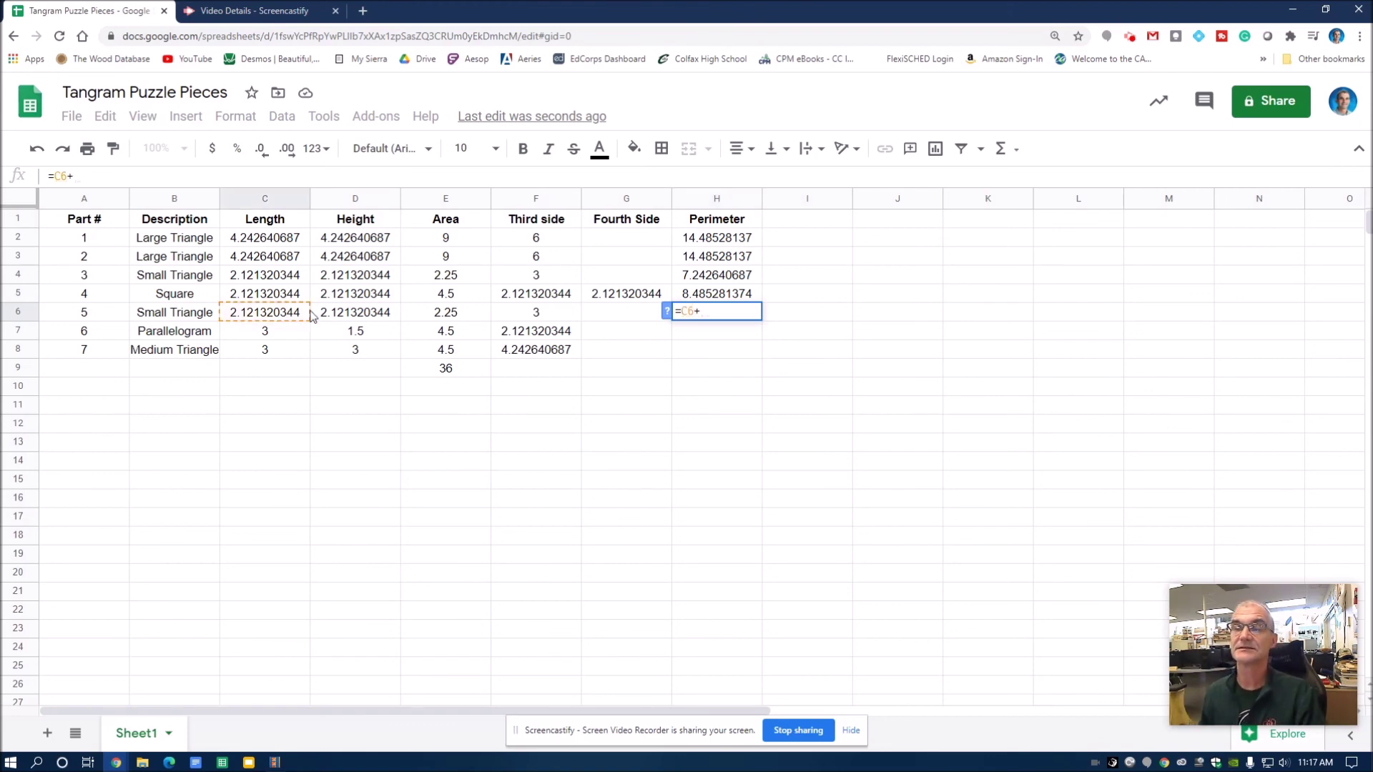
click(355, 313)
text(+)
click(535, 323)
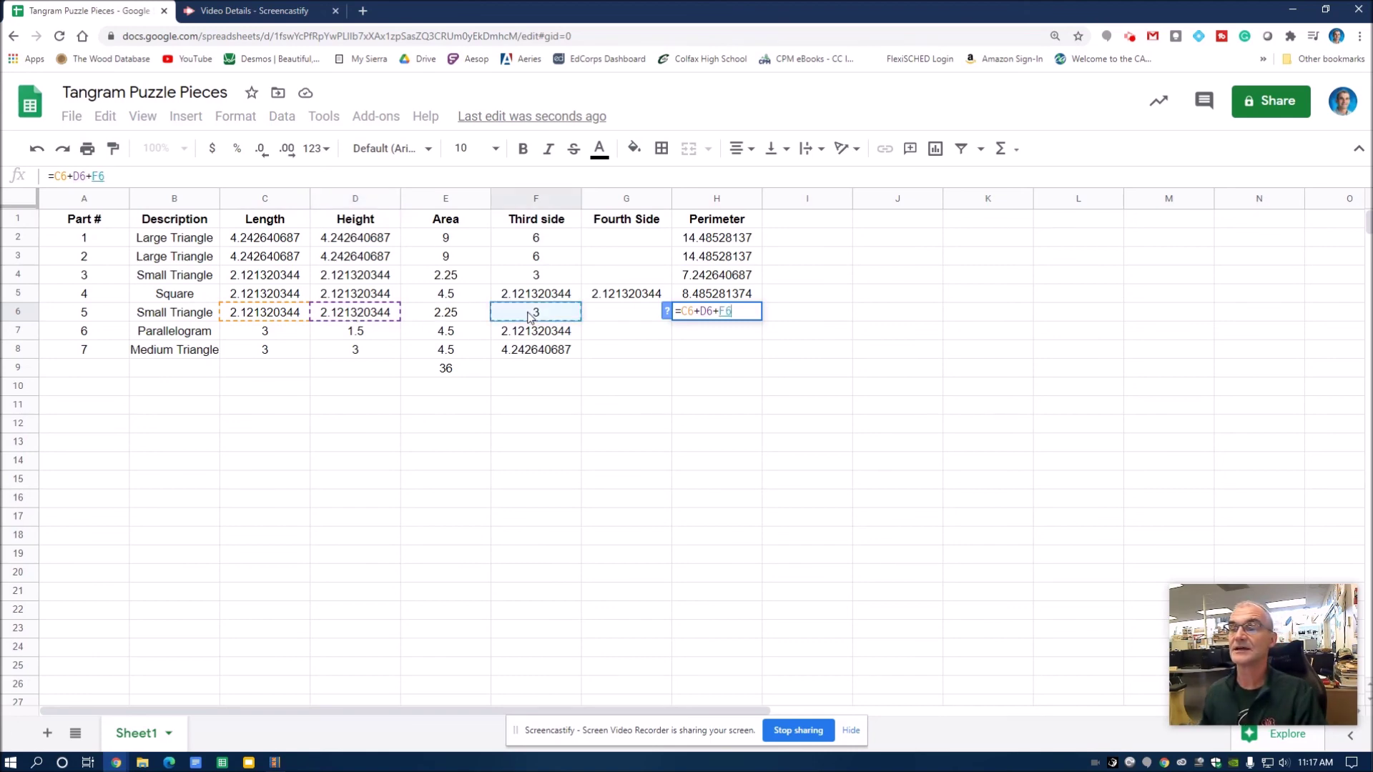
key(Return)
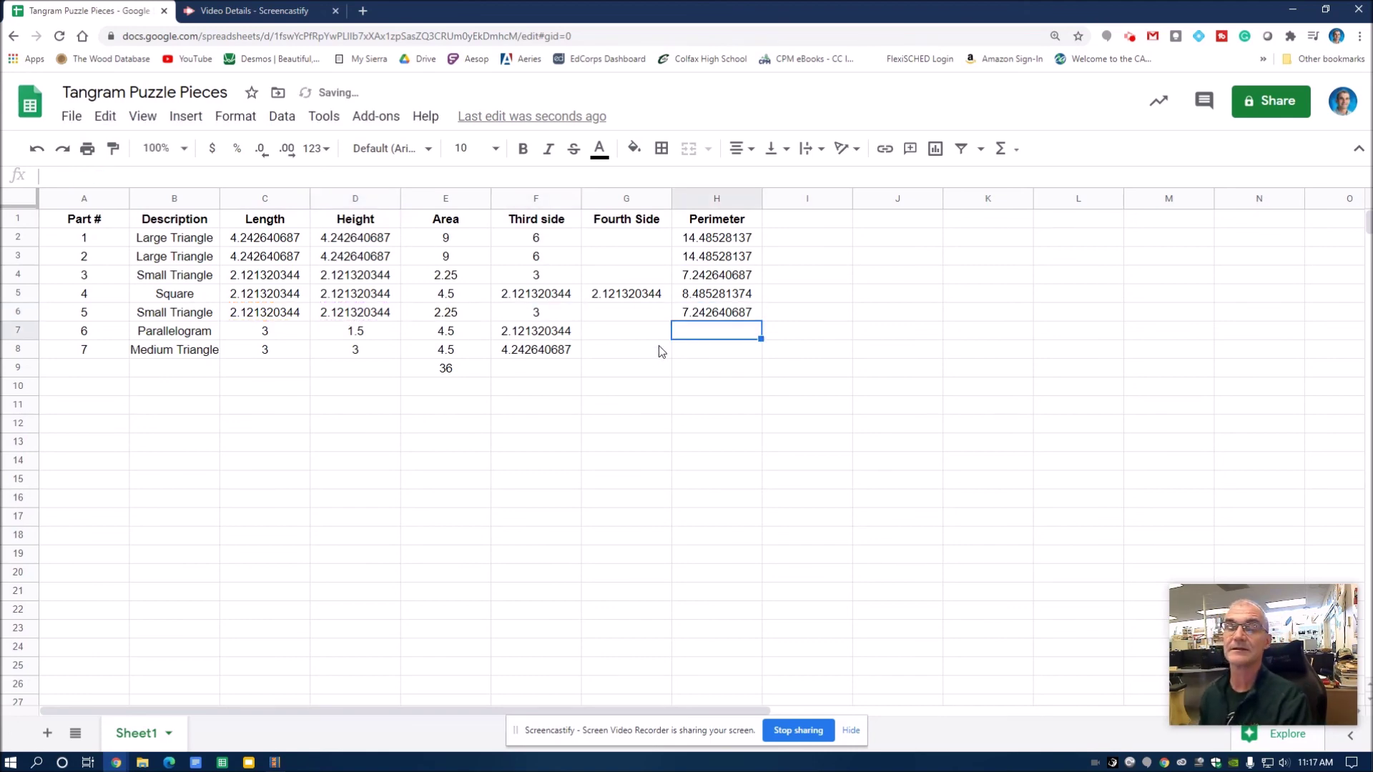
Calculate the parallelogram's perimeter in H7 with the formula =2*C7+(2*F7)
double_click(699, 334)
text(=)
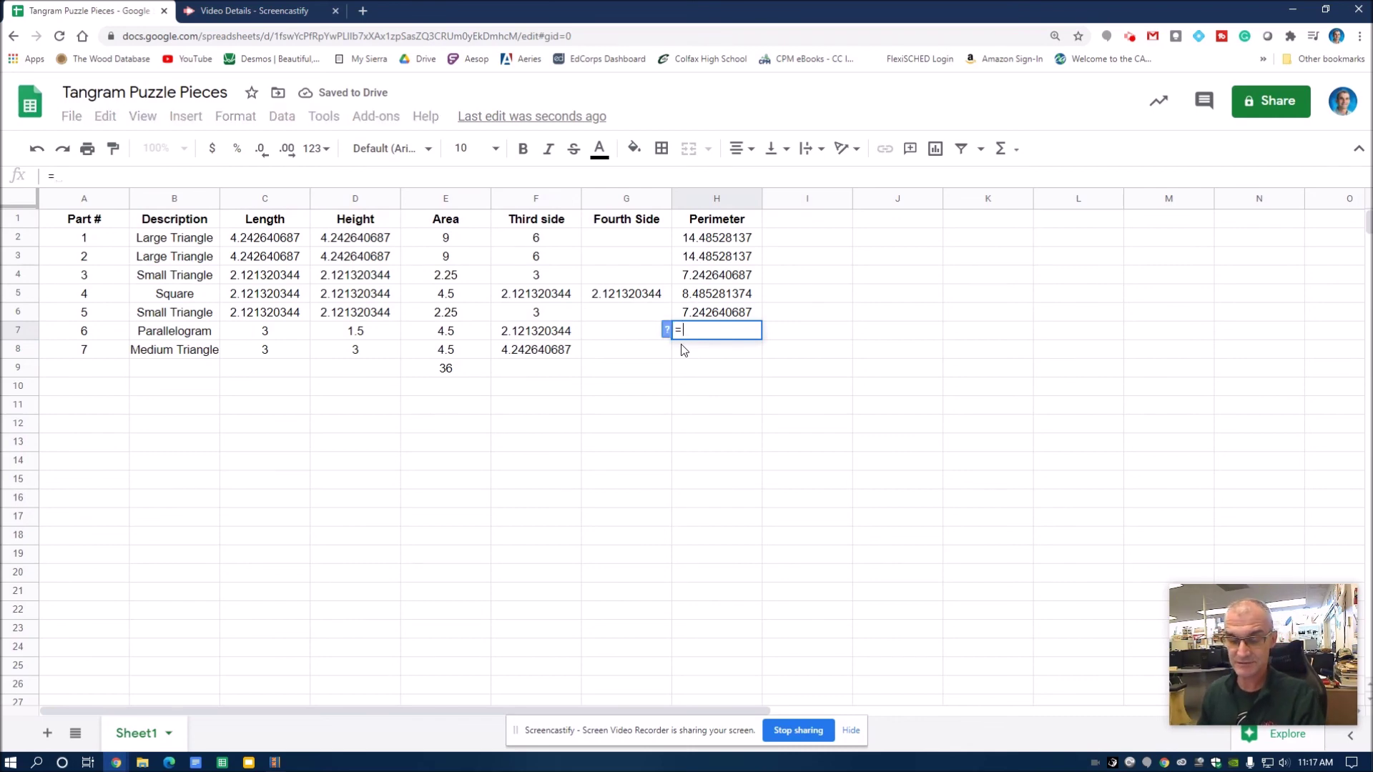
text(2*)
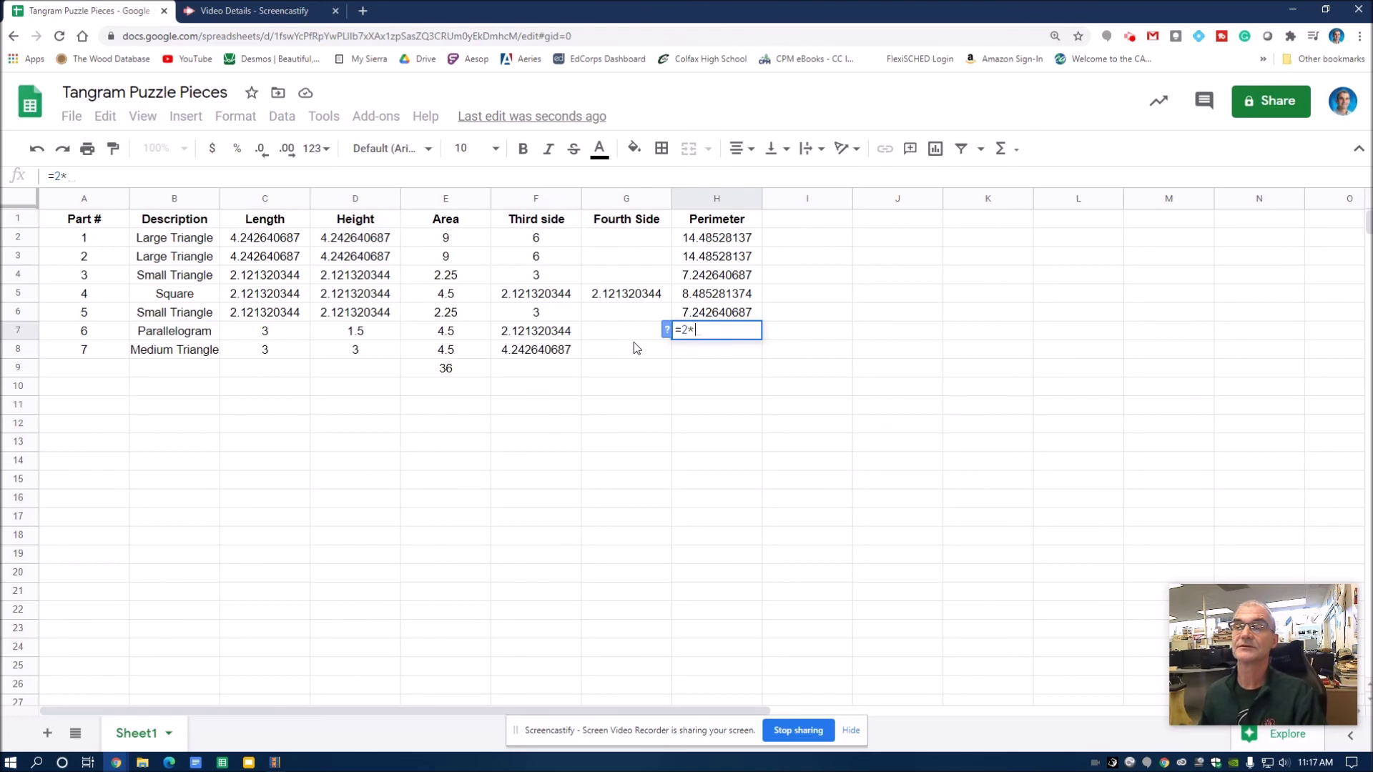
click(276, 337)
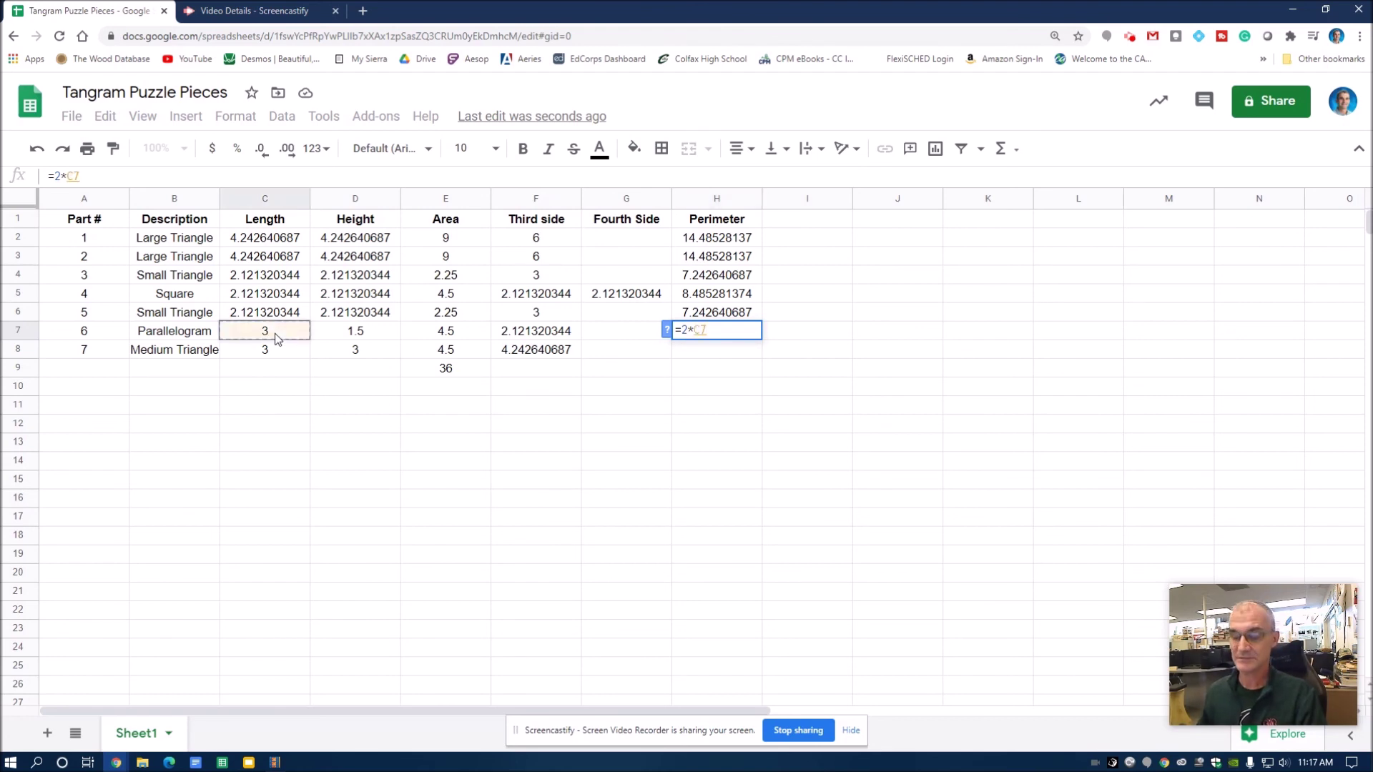
text(+)
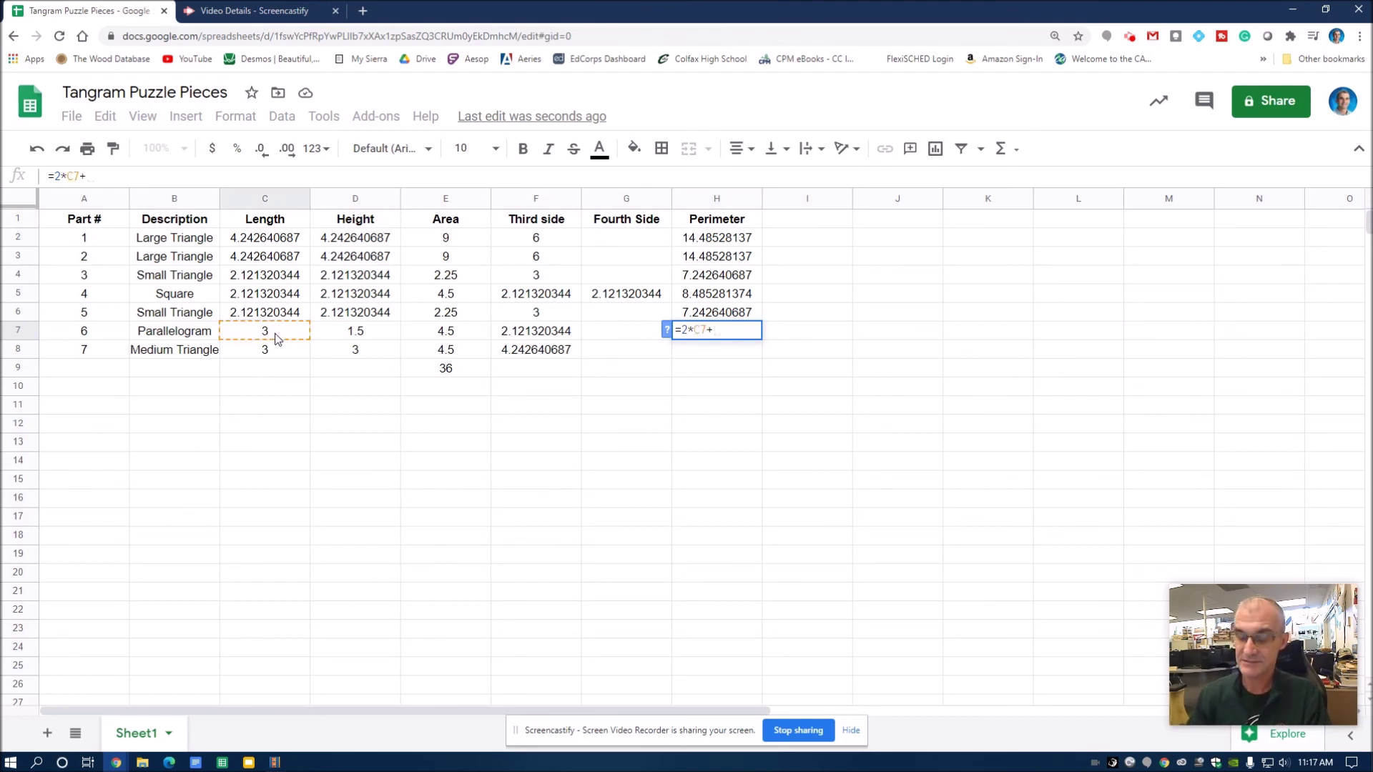
text((2*)
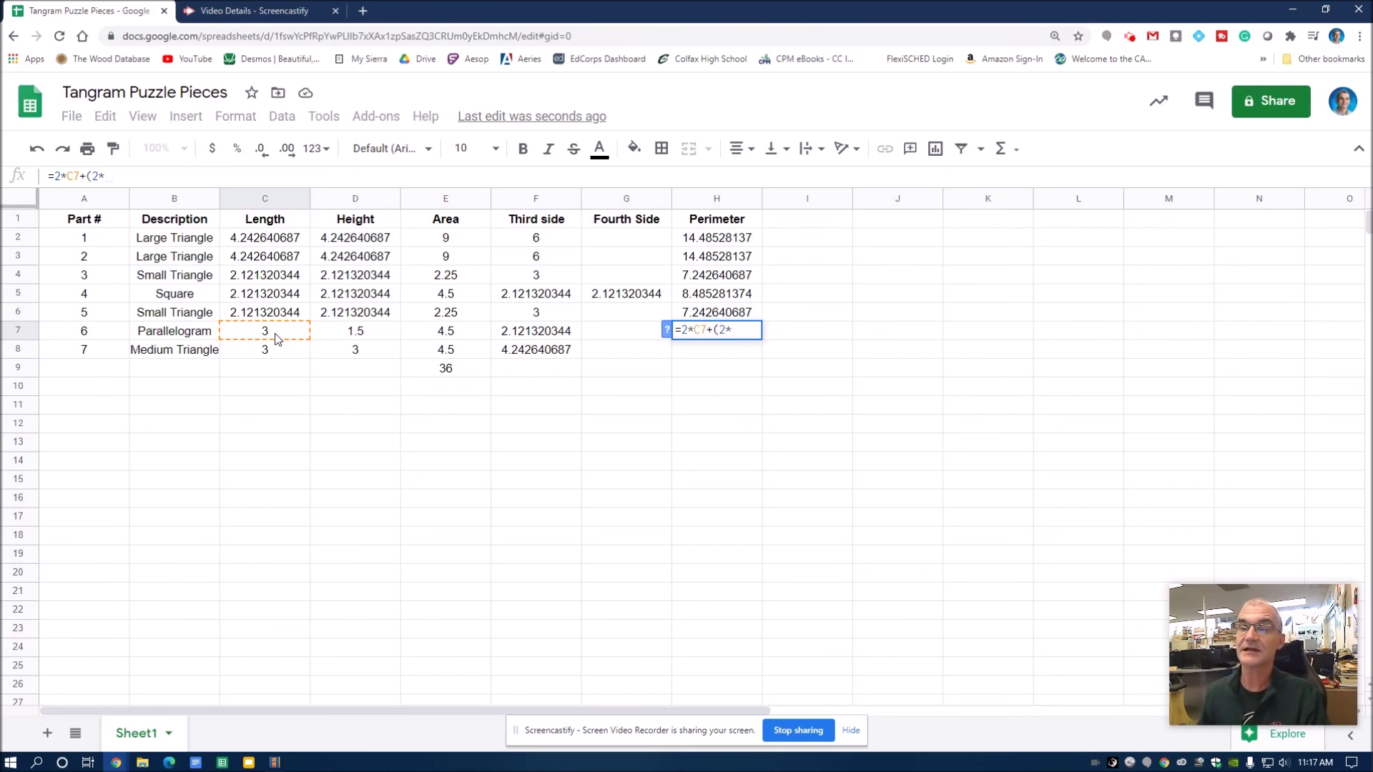
click(522, 336)
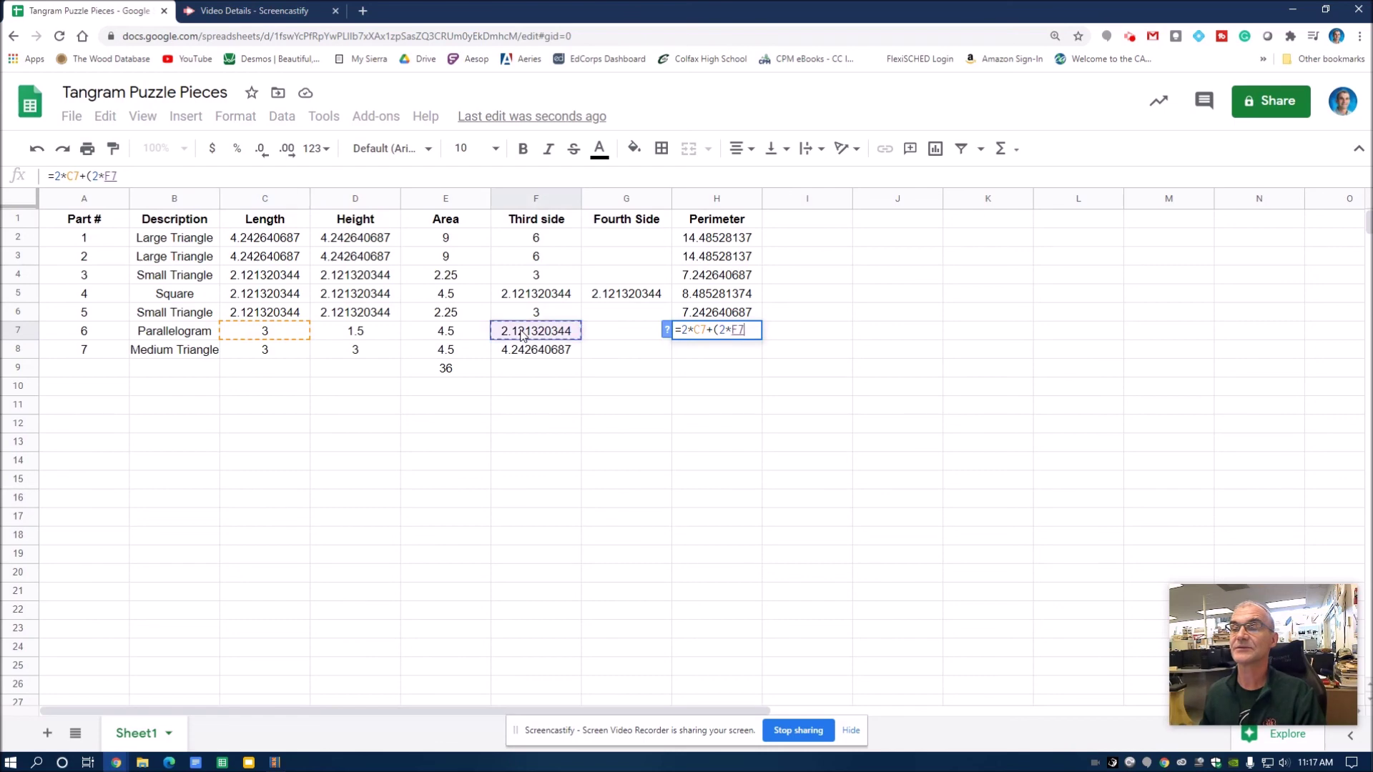
text())
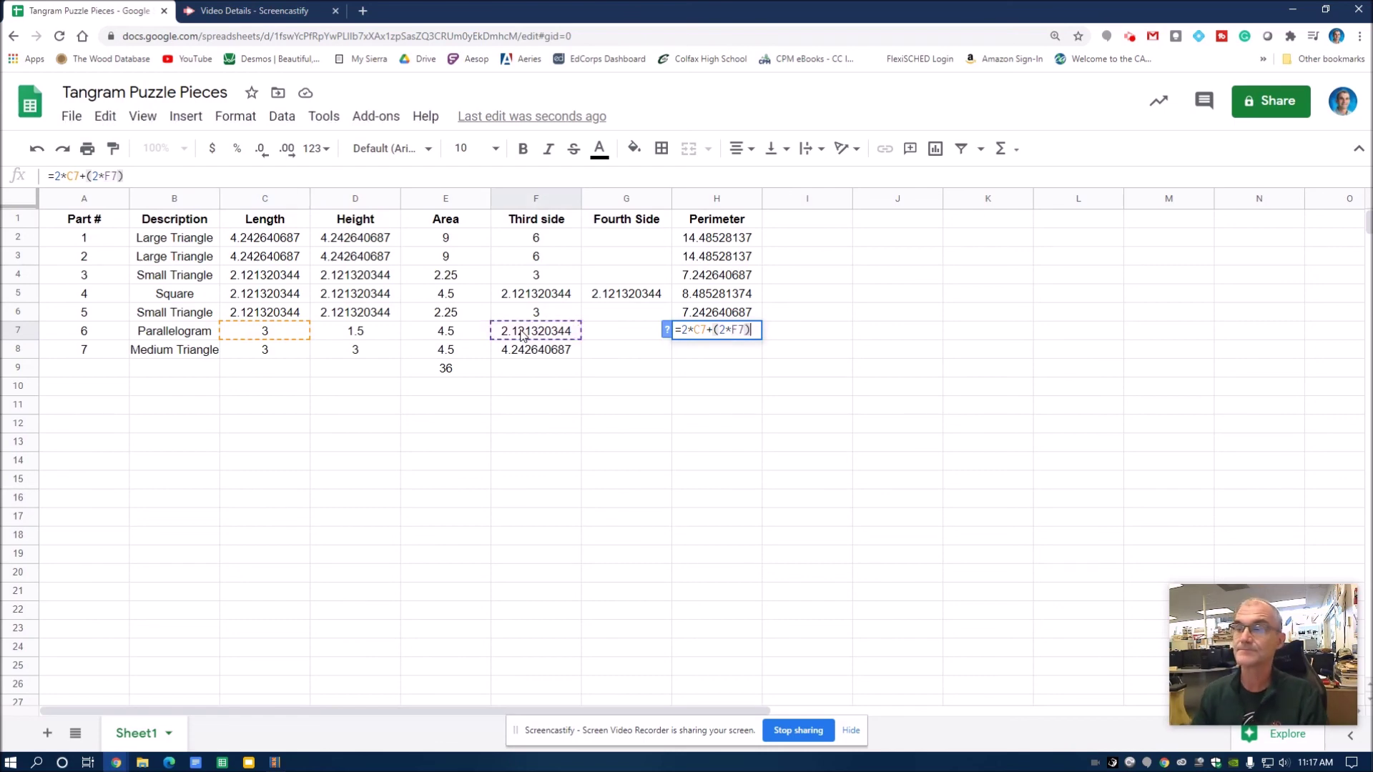
key(Return)
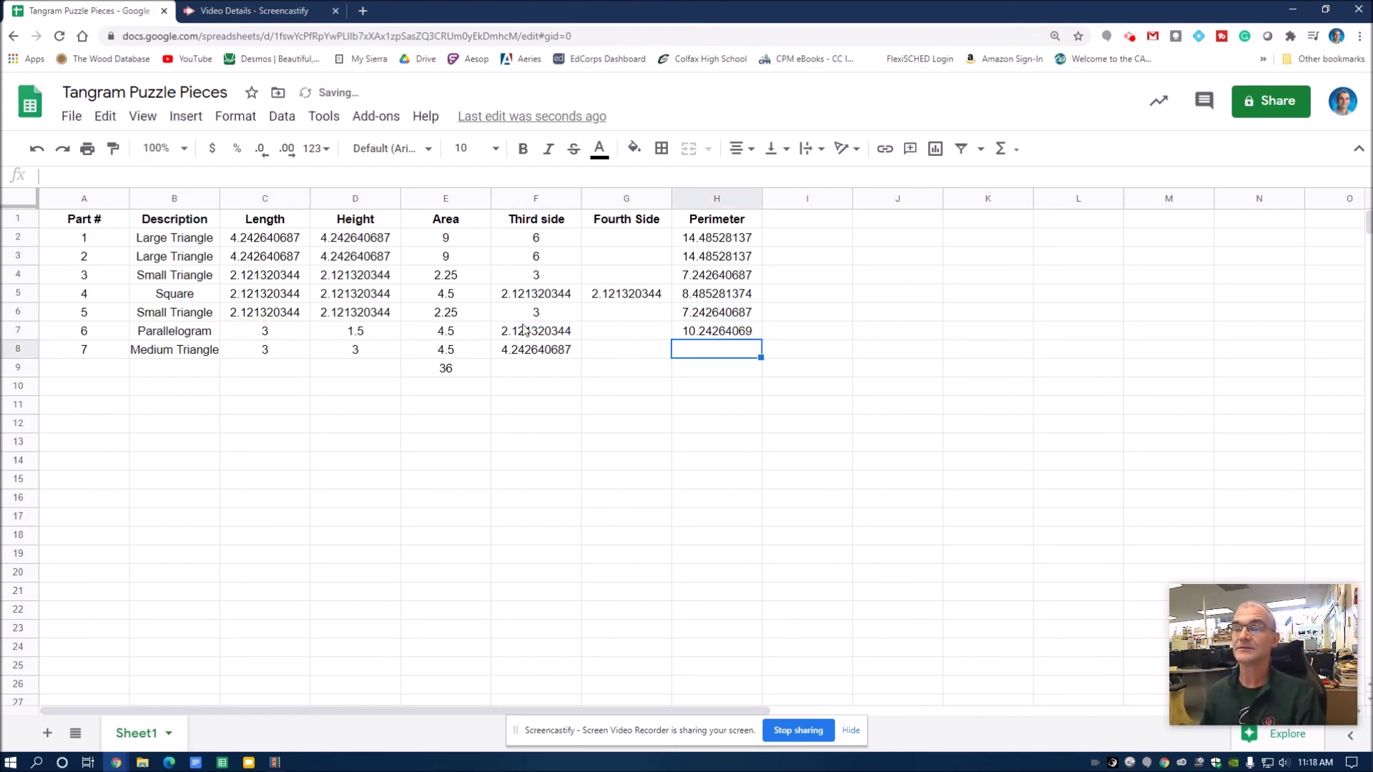
Calculate the medium triangle's perimeter in H8 with the formula =C8+D8+F8
double_click(715, 350)
text(=)
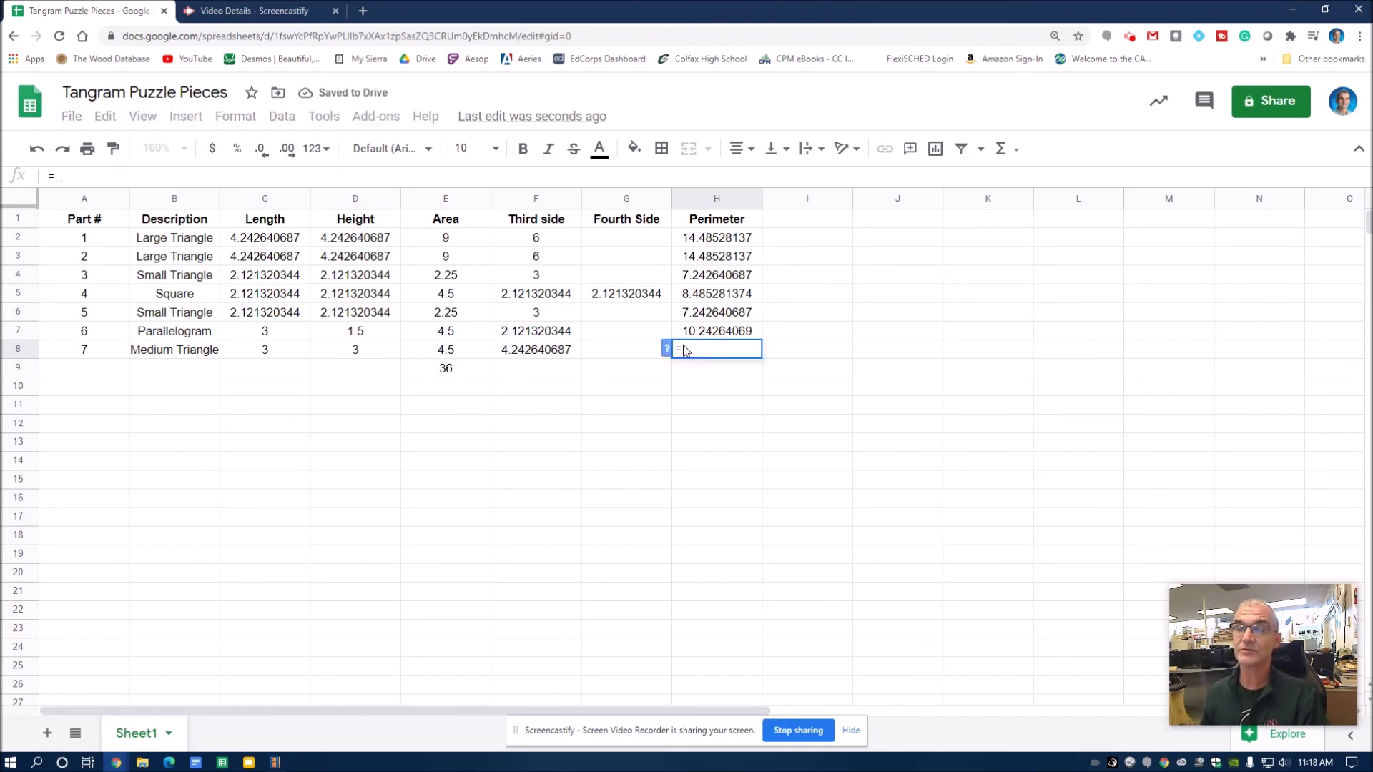
click(277, 355)
text(+)
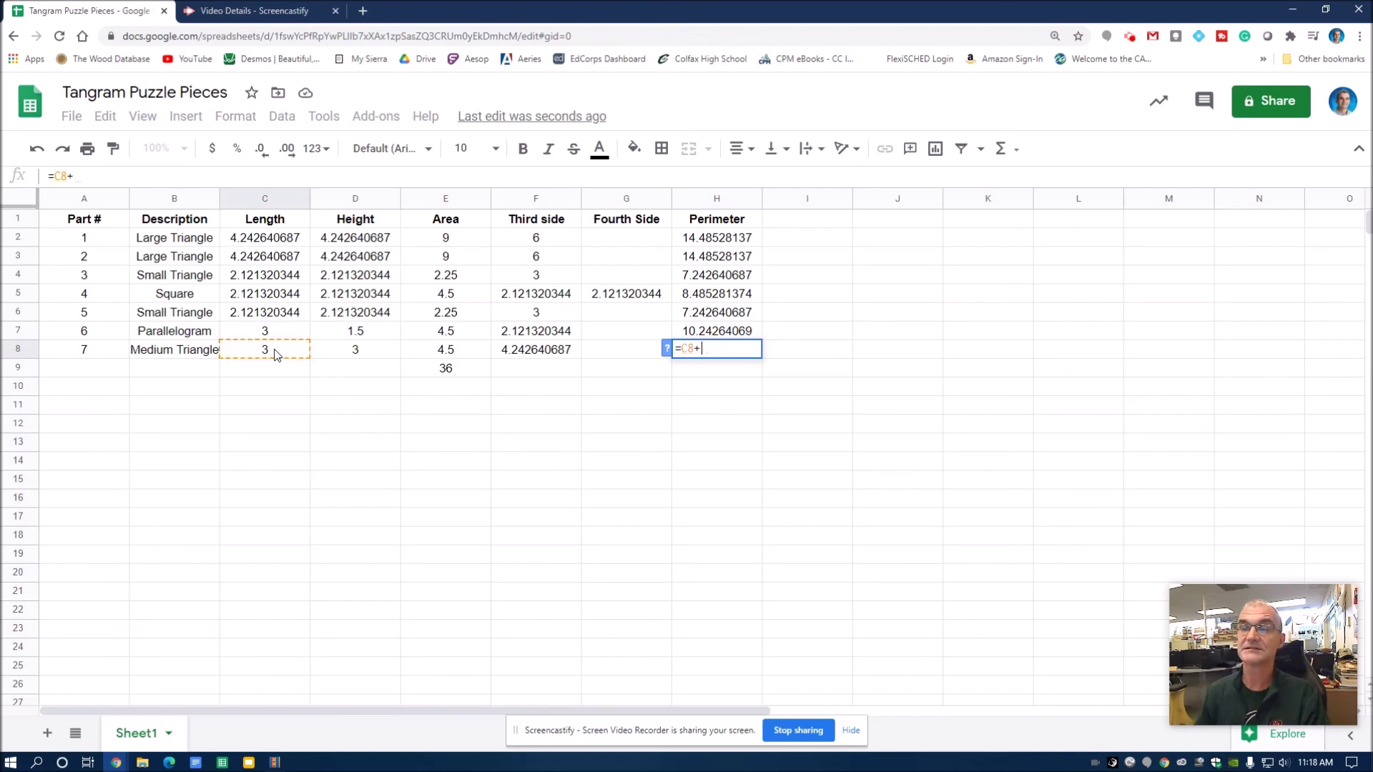
click(357, 354)
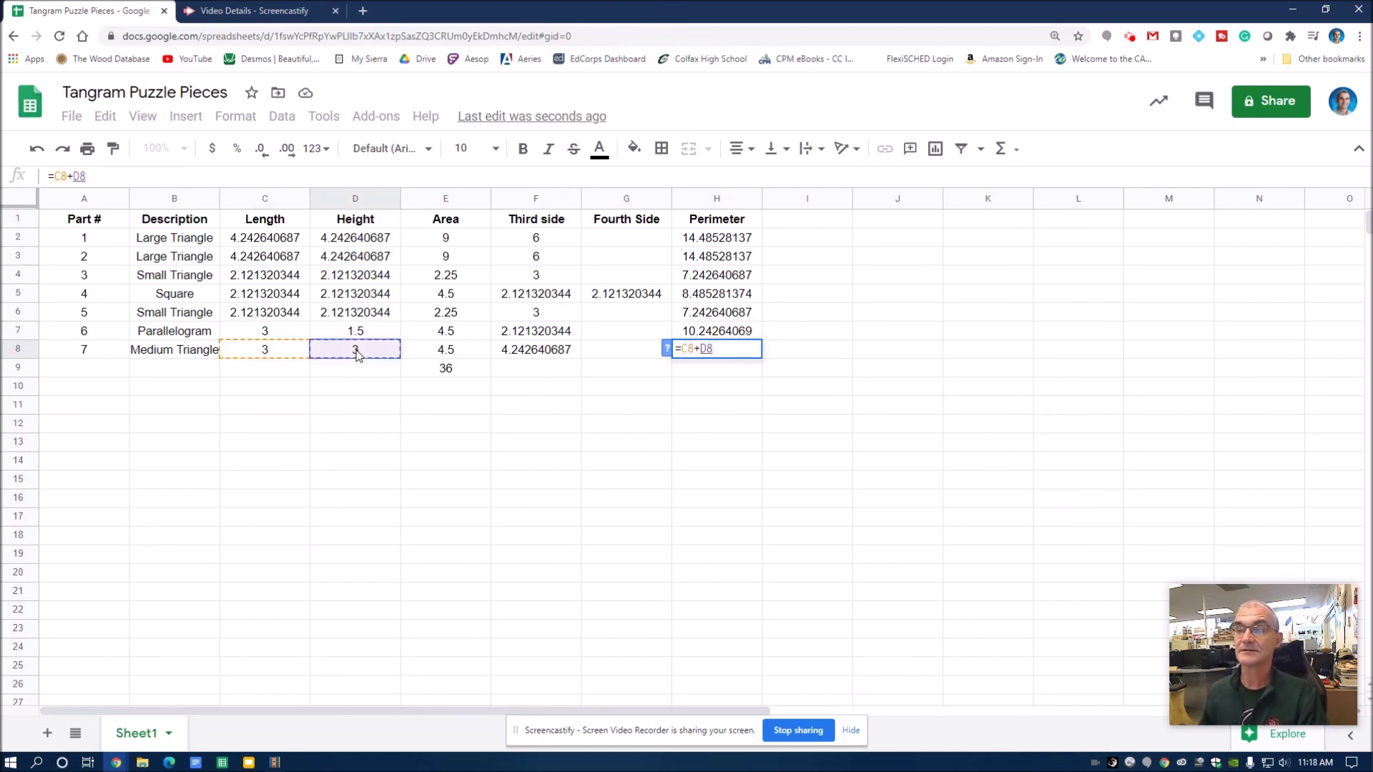
text(+)
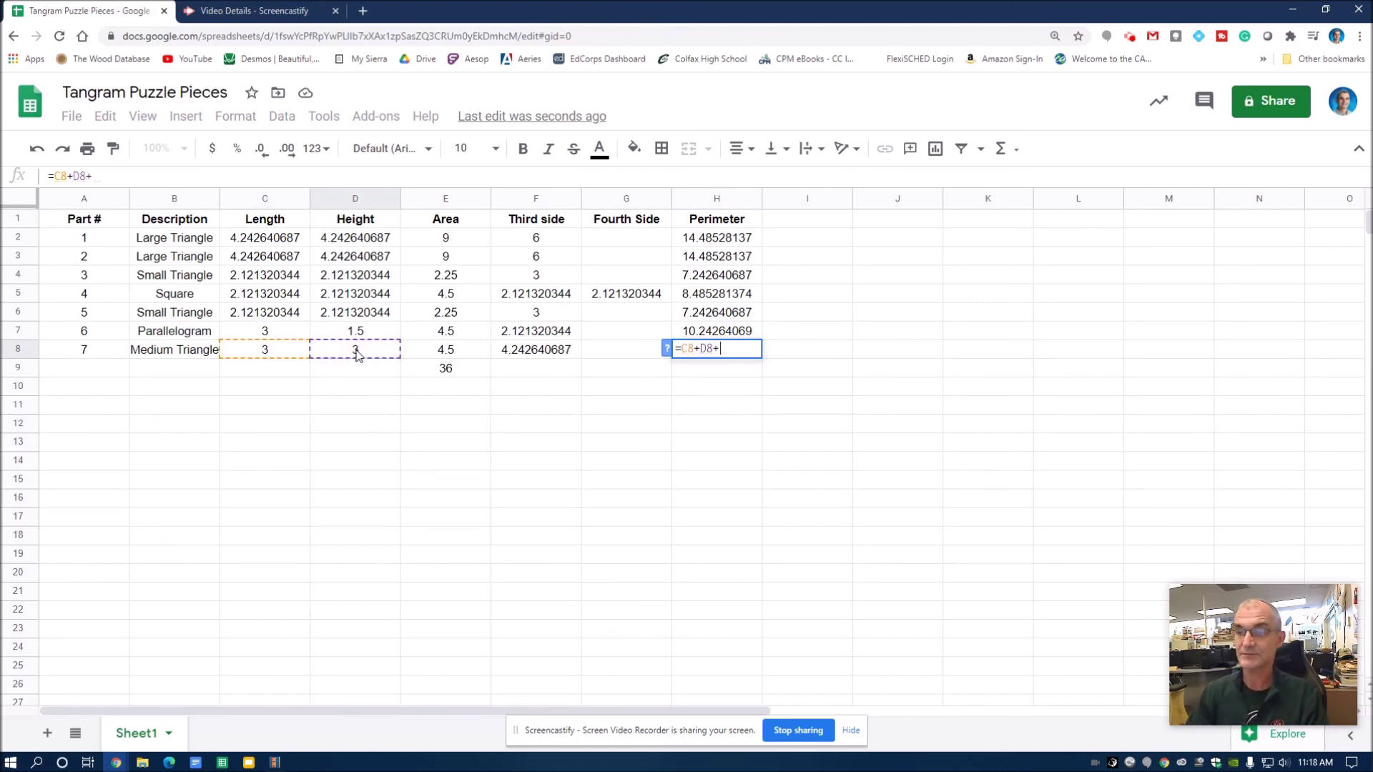
click(520, 358)
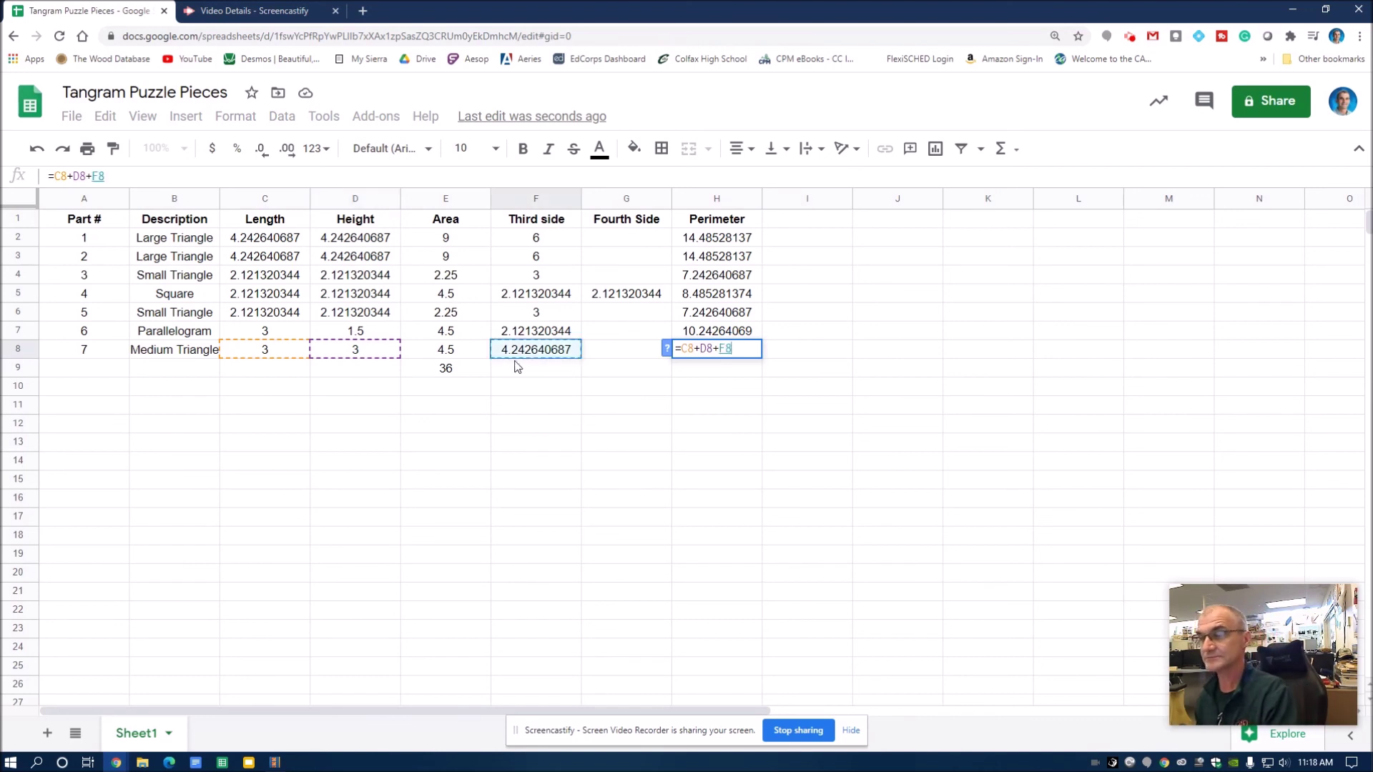
key(Return)
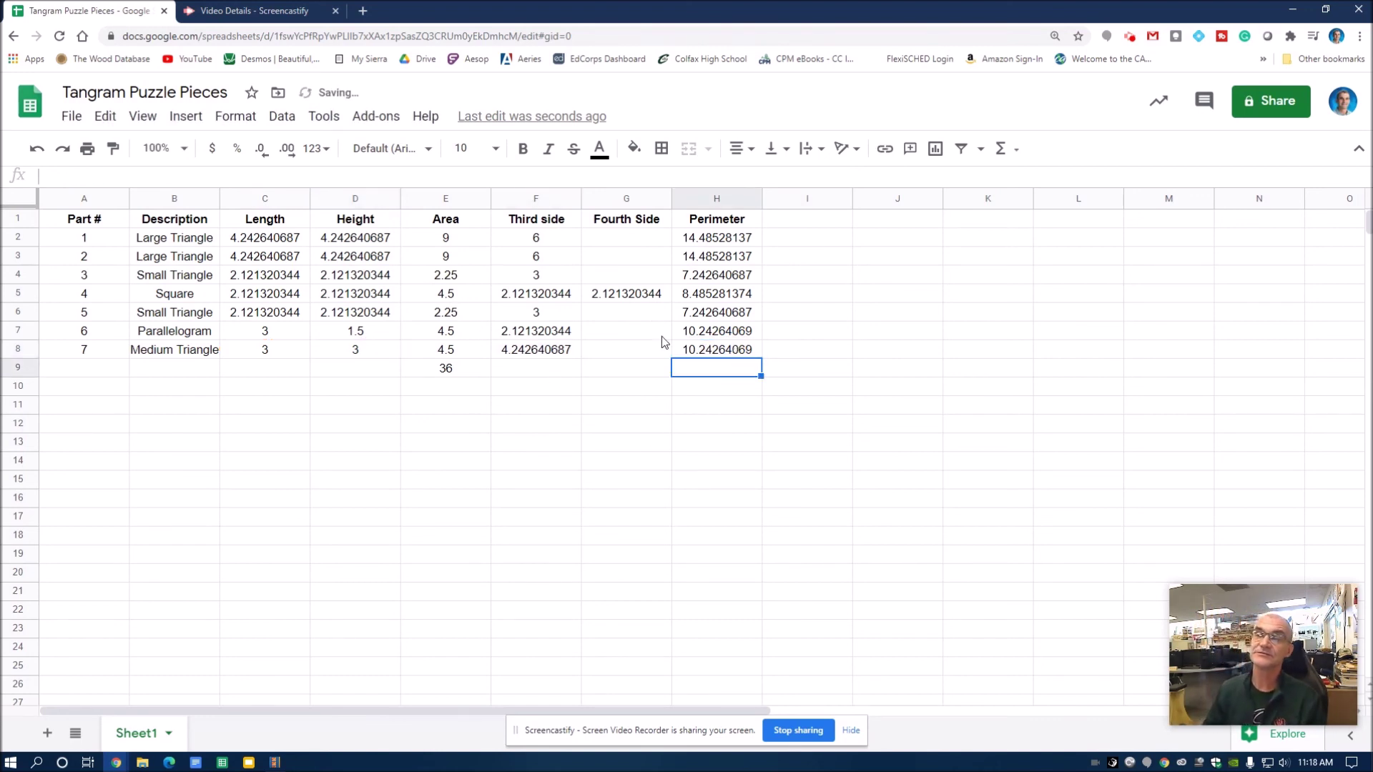